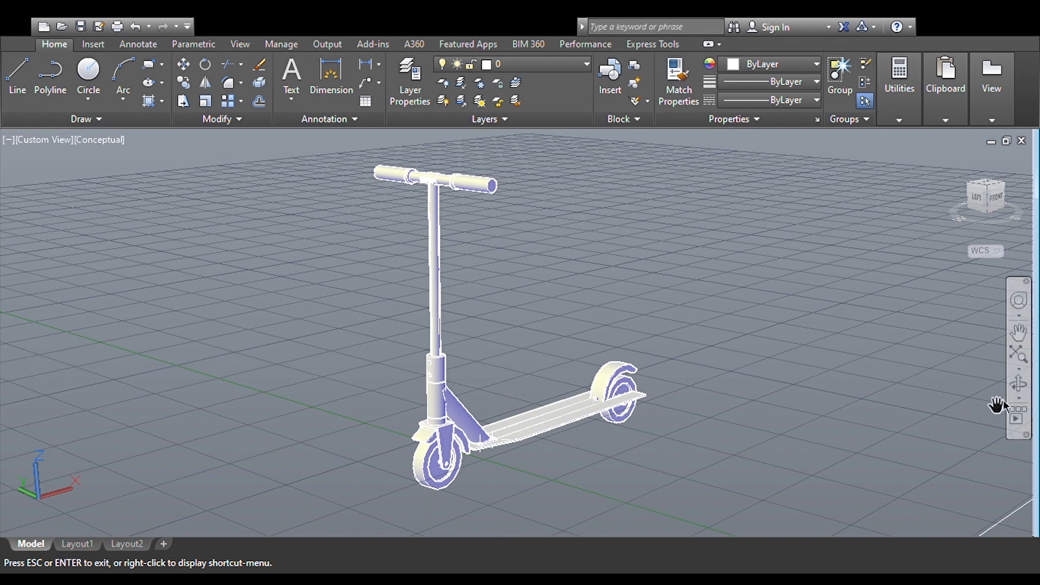
- Examine the assembled scooter all the way round, including the handlebar, deck, wheels and fenders
click(1019, 384)
drag(585, 403, 643, 412)
drag(756, 414, 611, 421)
drag(791, 381, 578, 375)
drag(678, 376, 571, 366)
drag(641, 341, 526, 315)
drag(635, 333, 536, 349)
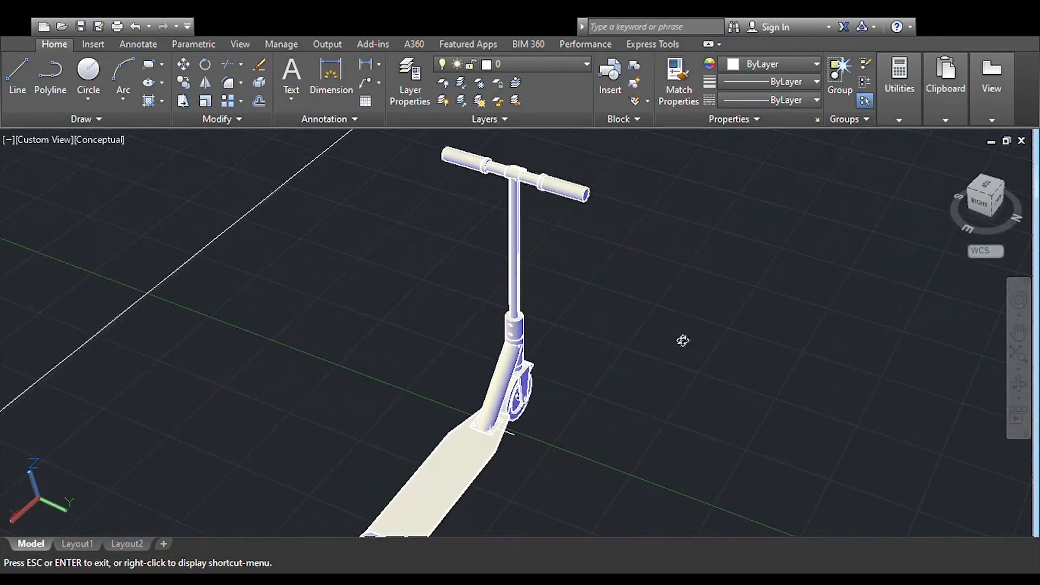
drag(708, 342, 547, 345)
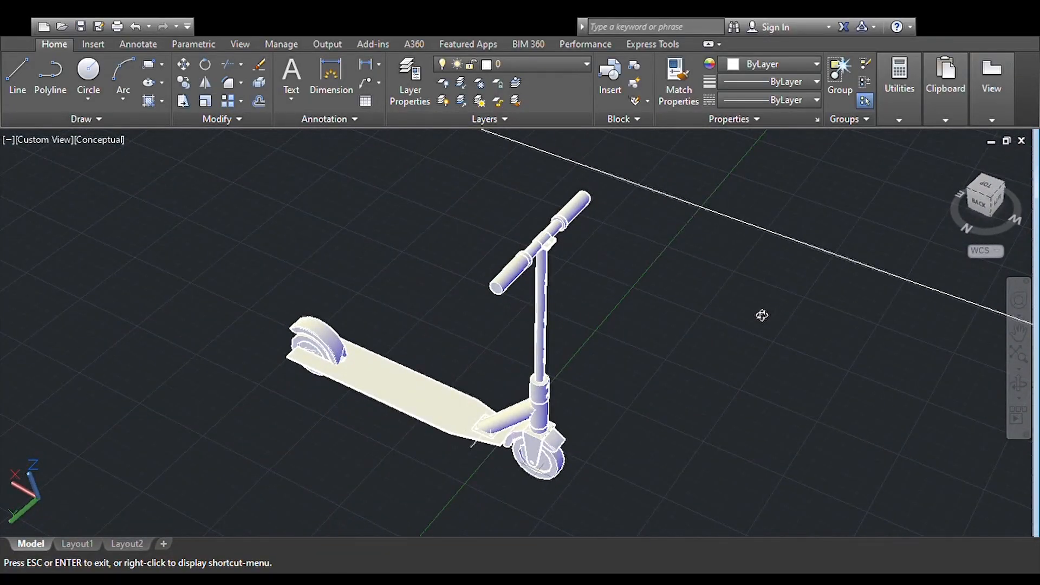
drag(771, 313, 610, 315)
drag(722, 308, 616, 289)
drag(776, 310, 605, 305)
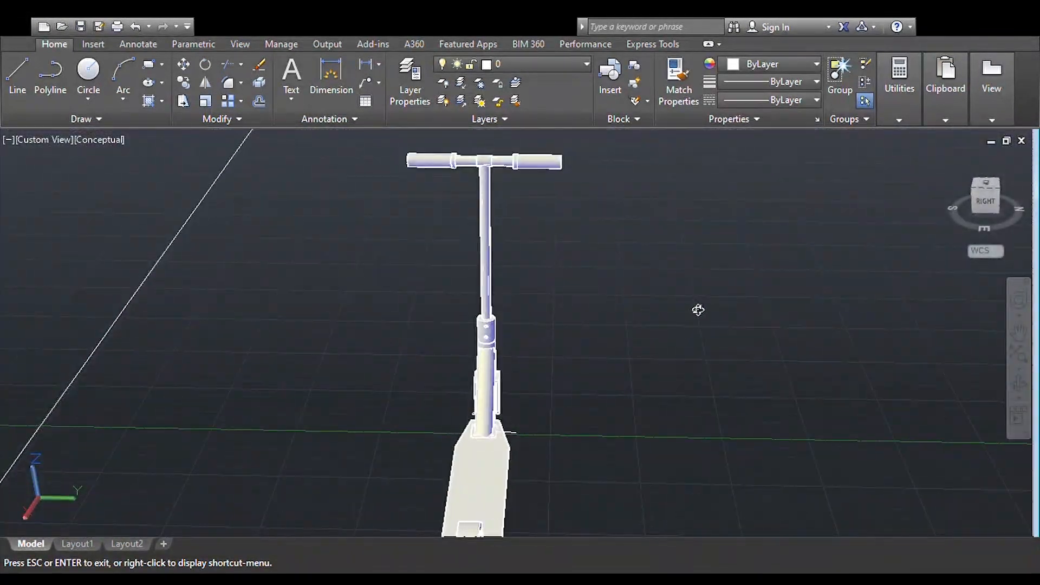
drag(697, 309, 569, 324)
drag(706, 316, 612, 310)
drag(701, 321, 568, 318)
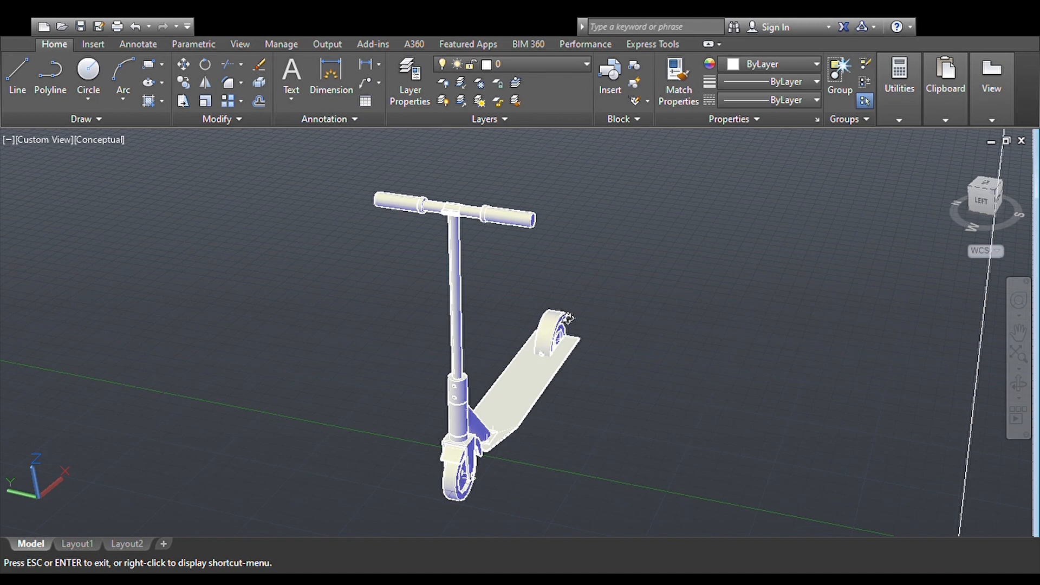
- Inspect the assembled scooter from above, in side profile and from the front
drag(655, 328, 620, 311)
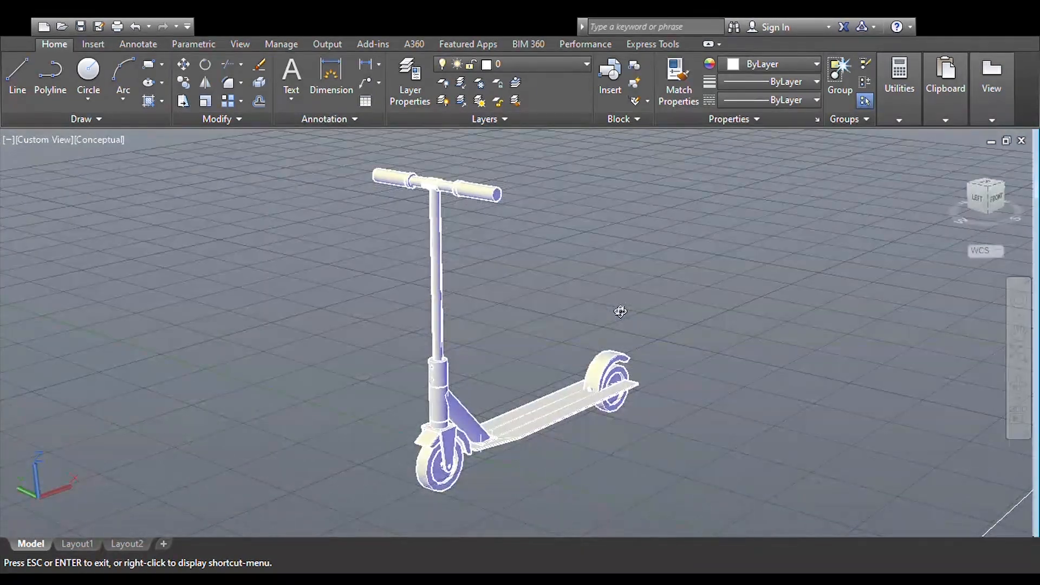
drag(569, 325, 702, 334)
drag(578, 346, 611, 346)
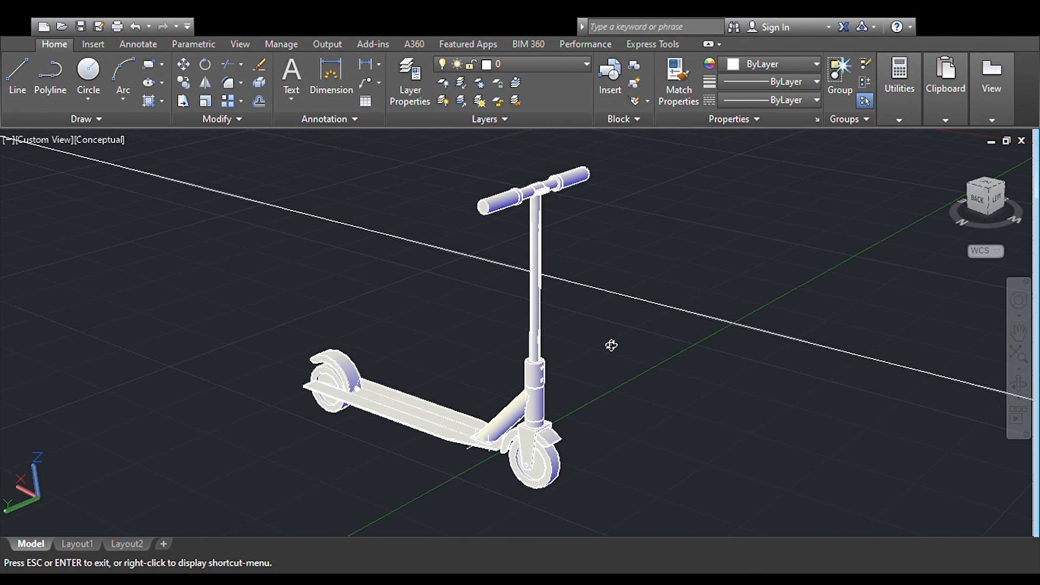
mouse_move(648, 364)
mouse_down()
mouse_move(544, 350)
mouse_move(569, 341)
mouse_move(558, 424)
mouse_move(551, 439)
mouse_move(525, 437)
mouse_move(585, 441)
mouse_move(534, 411)
mouse_move(593, 399)
mouse_up()
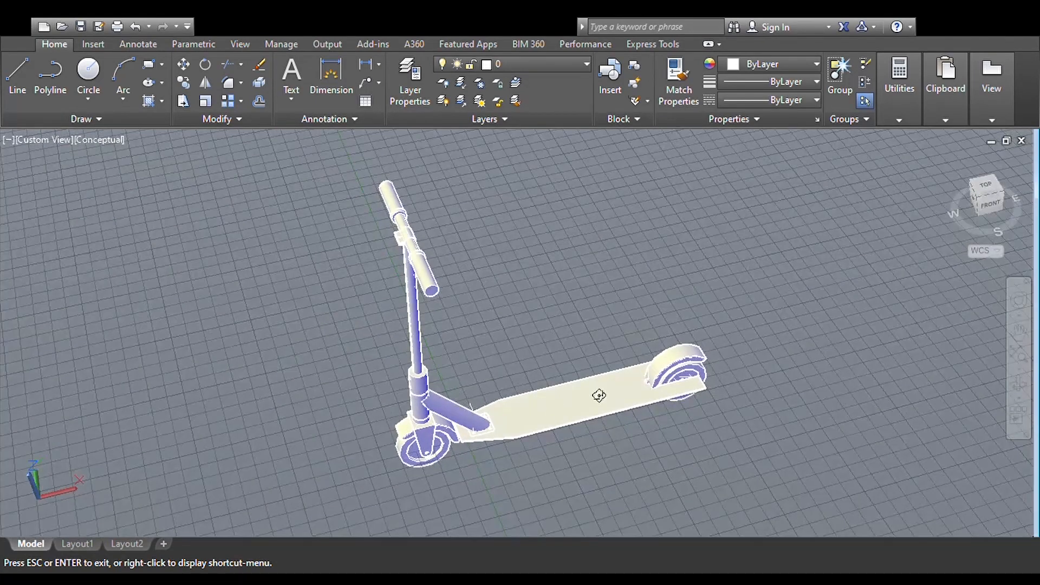
drag(606, 361, 575, 302)
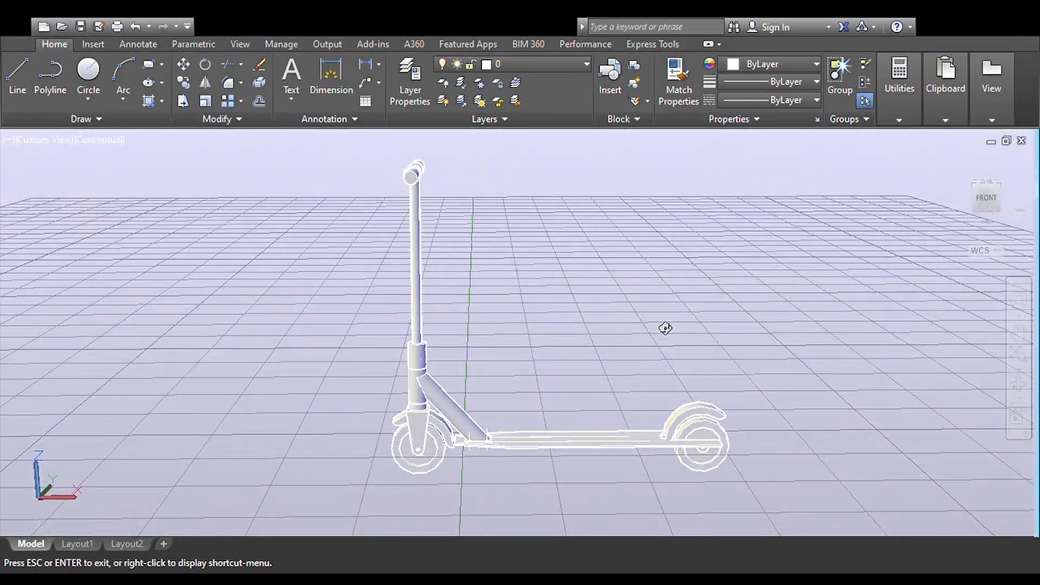
drag(664, 327, 668, 302)
drag(616, 443, 623, 480)
drag(706, 404, 606, 445)
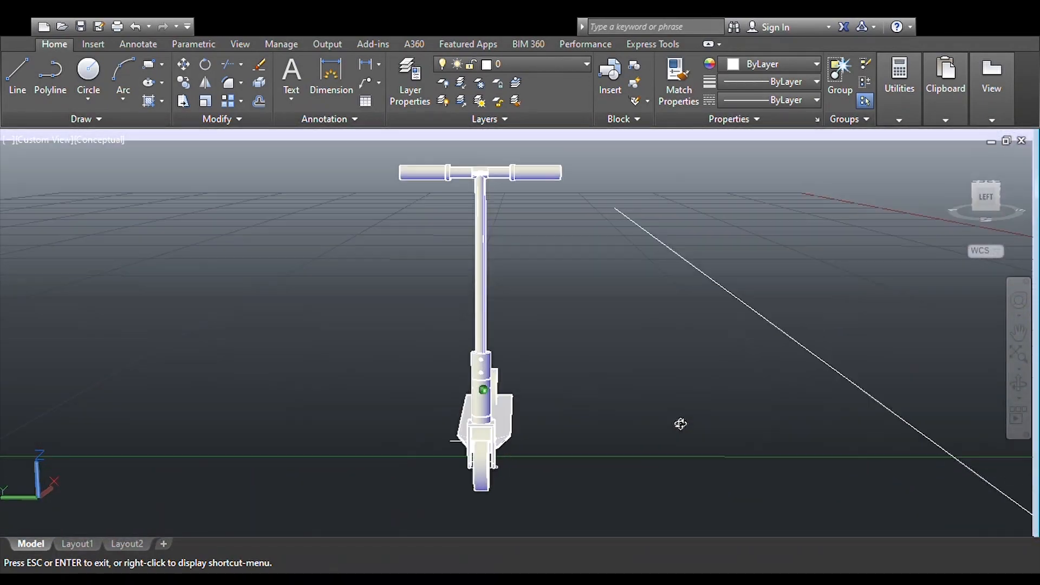
drag(680, 424, 659, 429)
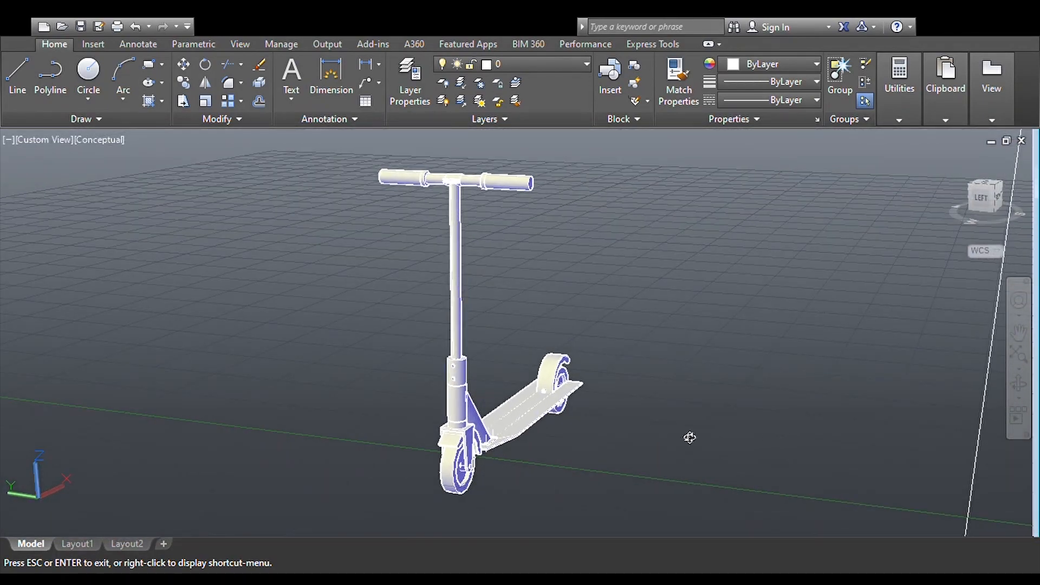
drag(690, 438, 653, 446)
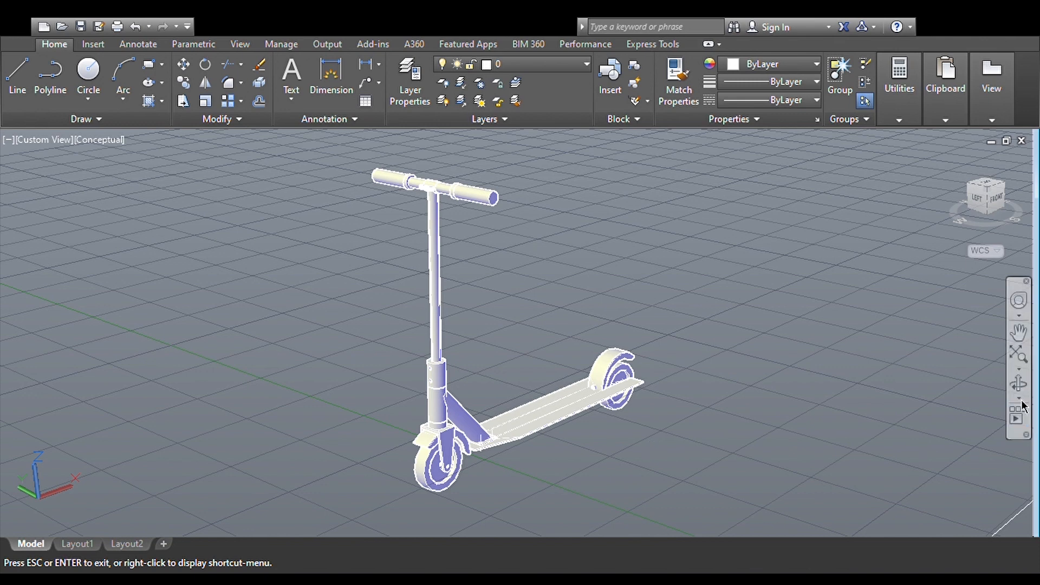
- Centre the whole scooter in view and check it from the side and the front
click(1019, 332)
drag(824, 365, 848, 363)
scroll(848, 363, down, 2)
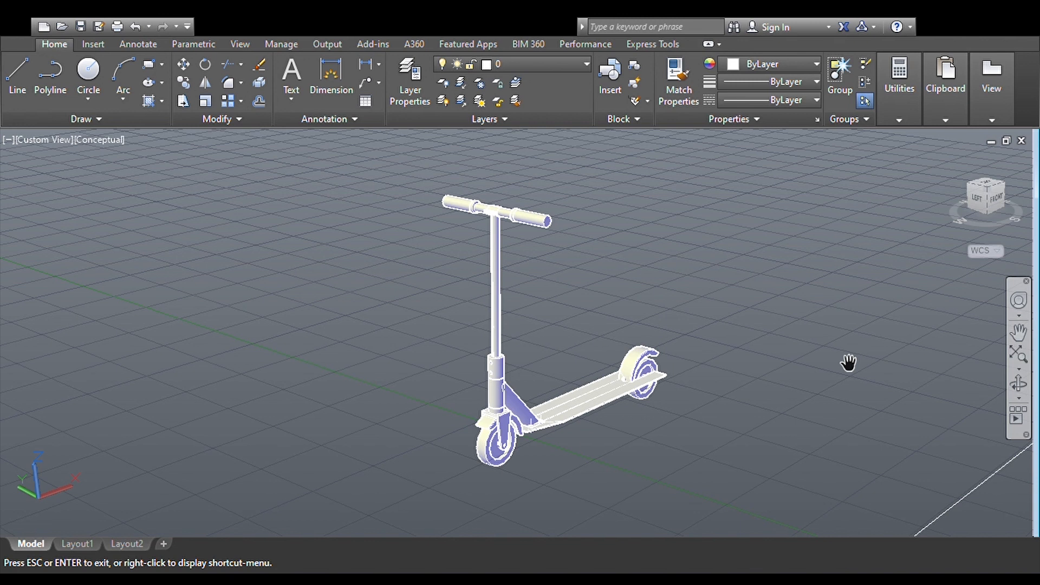
key(Escape)
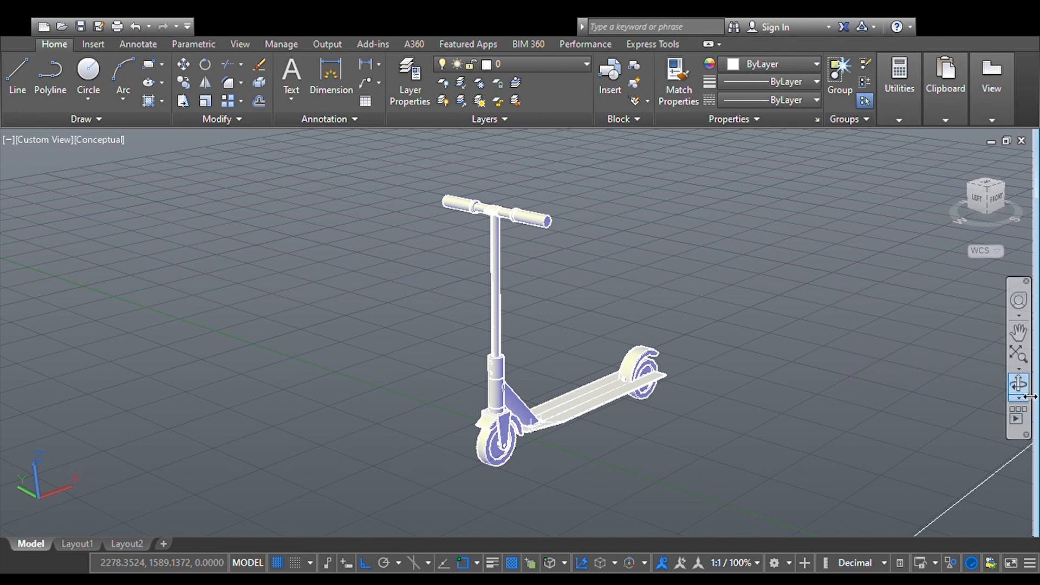
click(1018, 384)
drag(776, 376, 824, 366)
drag(678, 409, 626, 417)
drag(780, 415, 760, 427)
drag(892, 423, 727, 425)
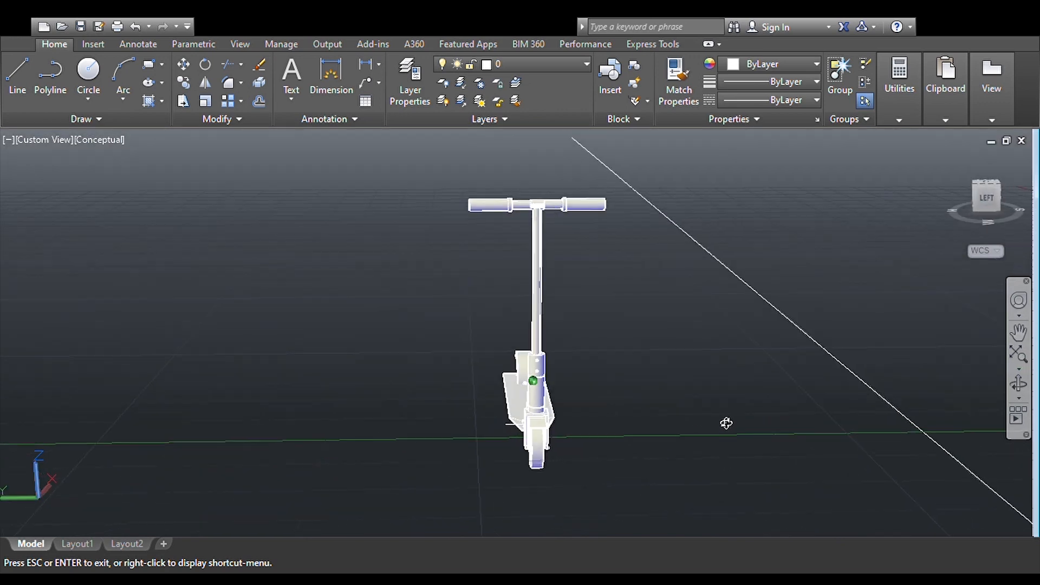
key(Escape)
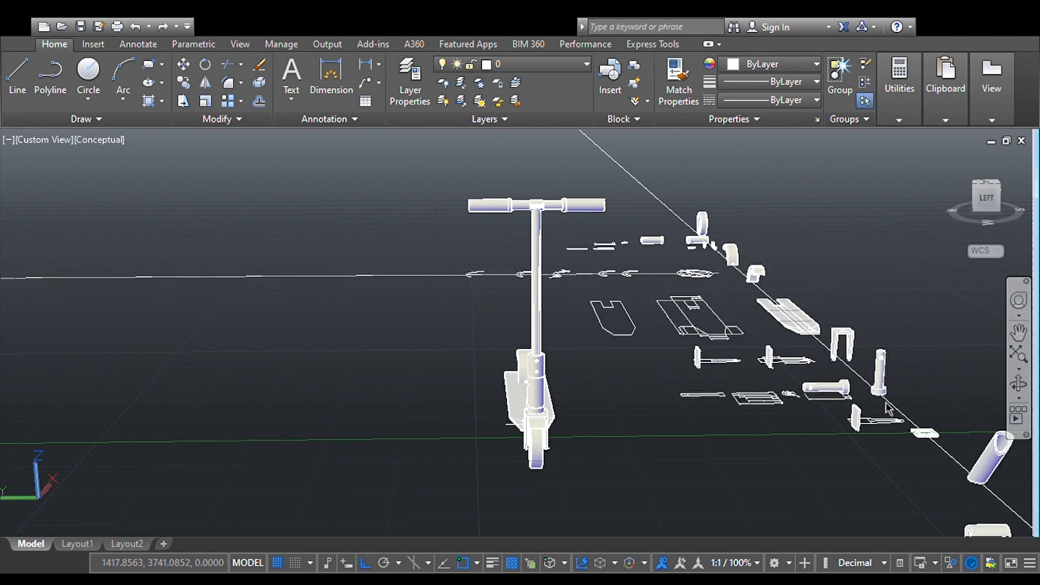
- Survey the scooter assemblies and separate parts laid out in the model, and inspect the handlebar's crossbar up close
click(1023, 384)
drag(1032, 396, 871, 404)
scroll(871, 405, down, 2)
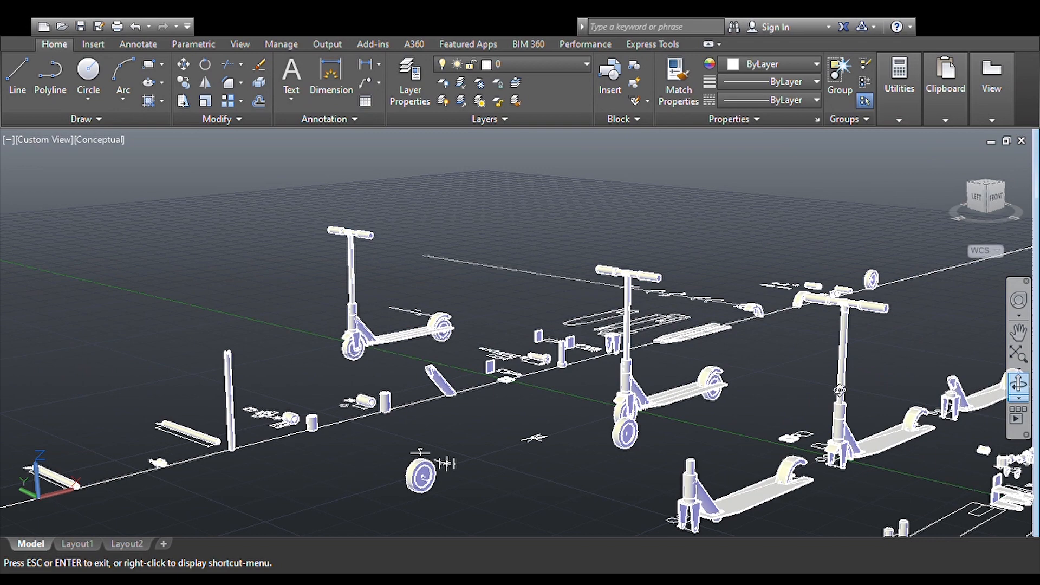
click(1018, 332)
drag(537, 398, 650, 329)
drag(775, 335, 628, 390)
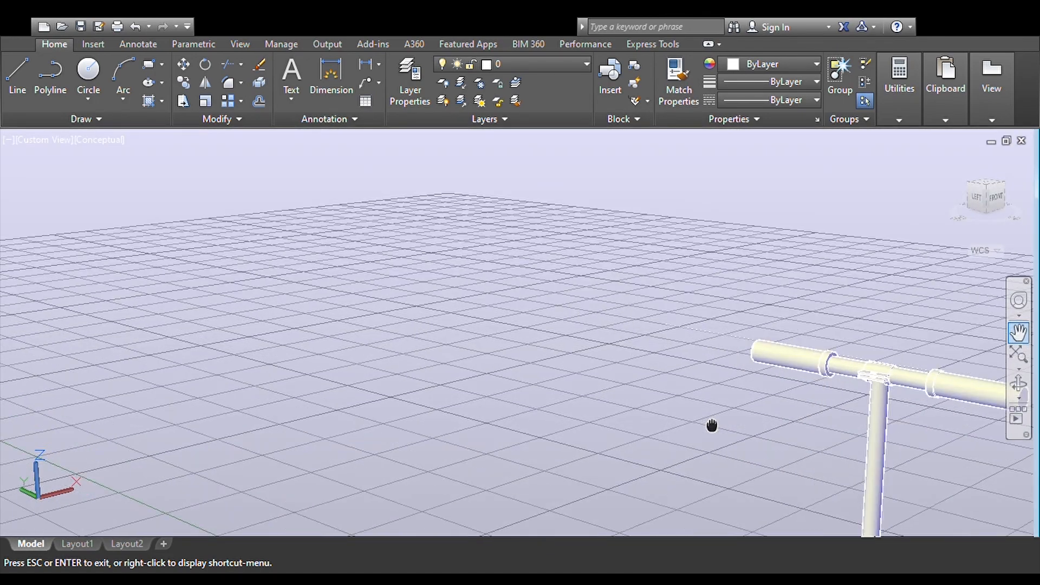
drag(712, 425, 611, 405)
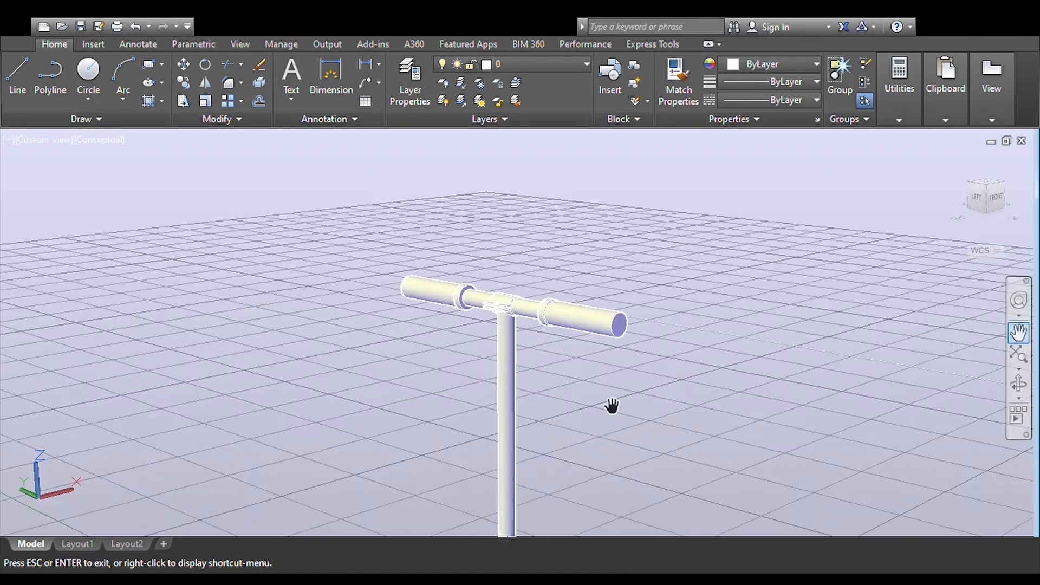
key(Escape)
click(537, 303)
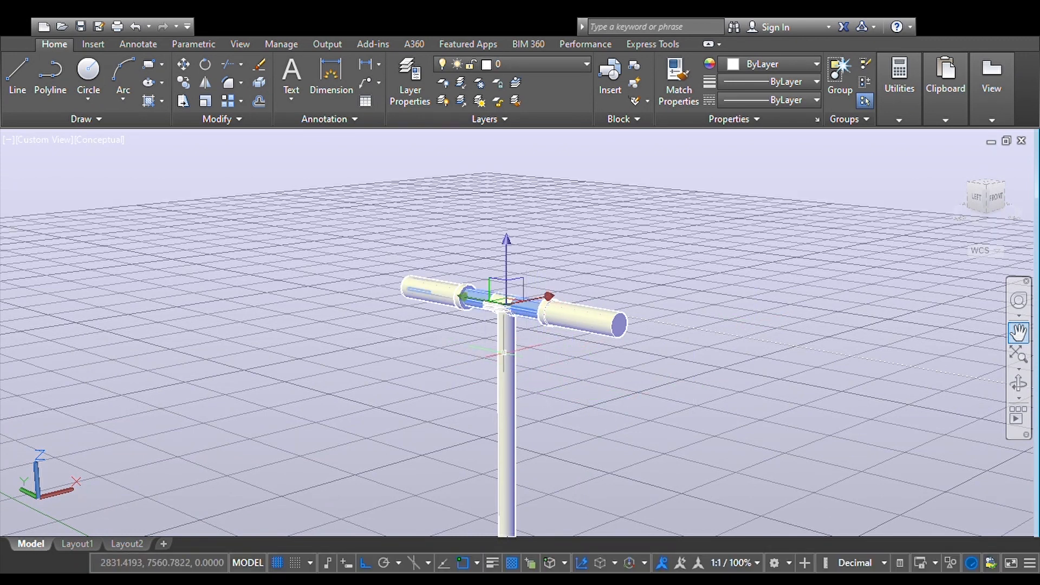
key(Escape)
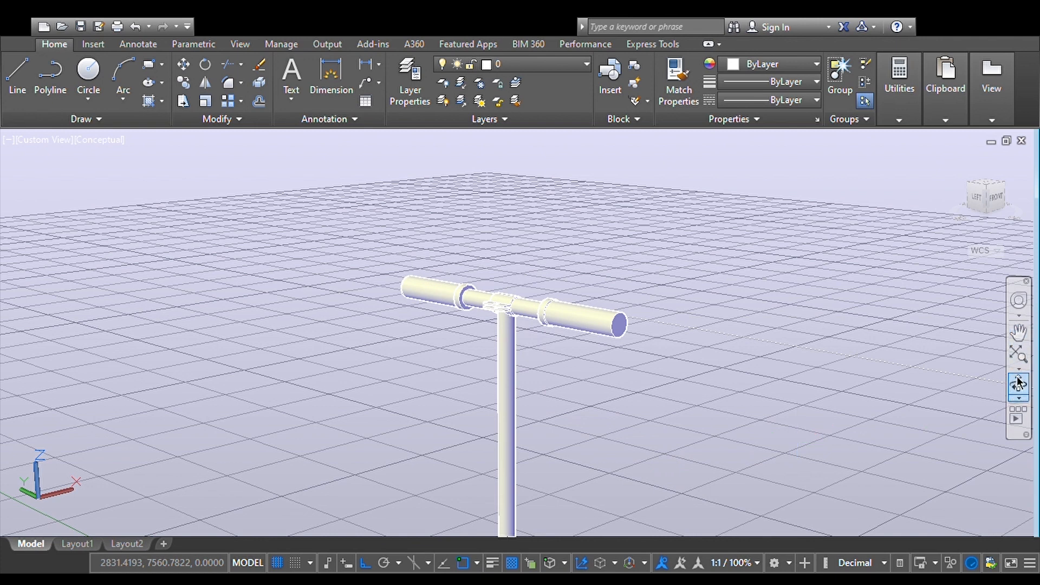
- Examine the loose tubes along the long baseline together with their profile sketches
click(1019, 333)
drag(709, 381, 870, 182)
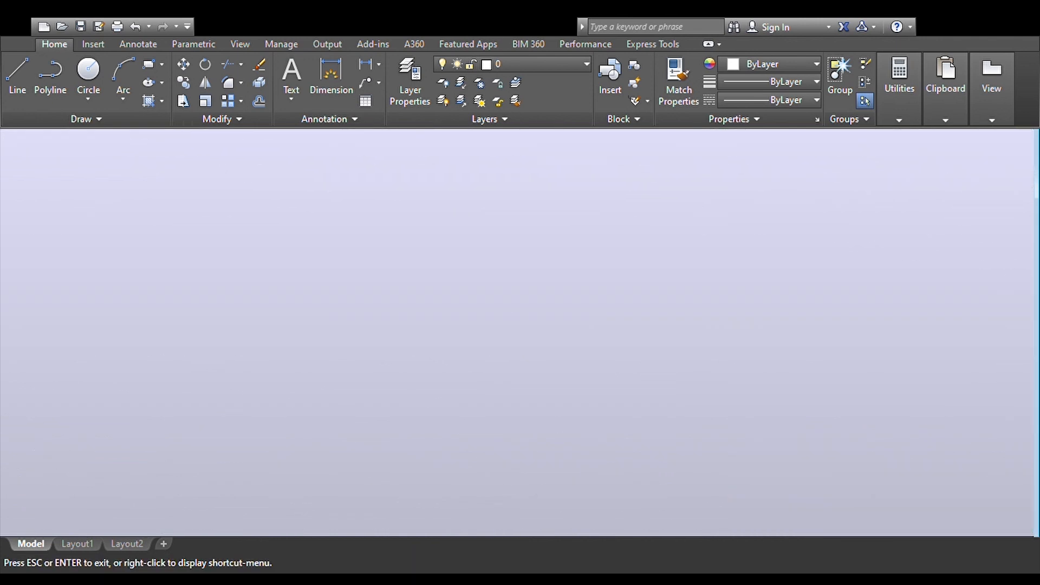
drag(629, 433, 557, 368)
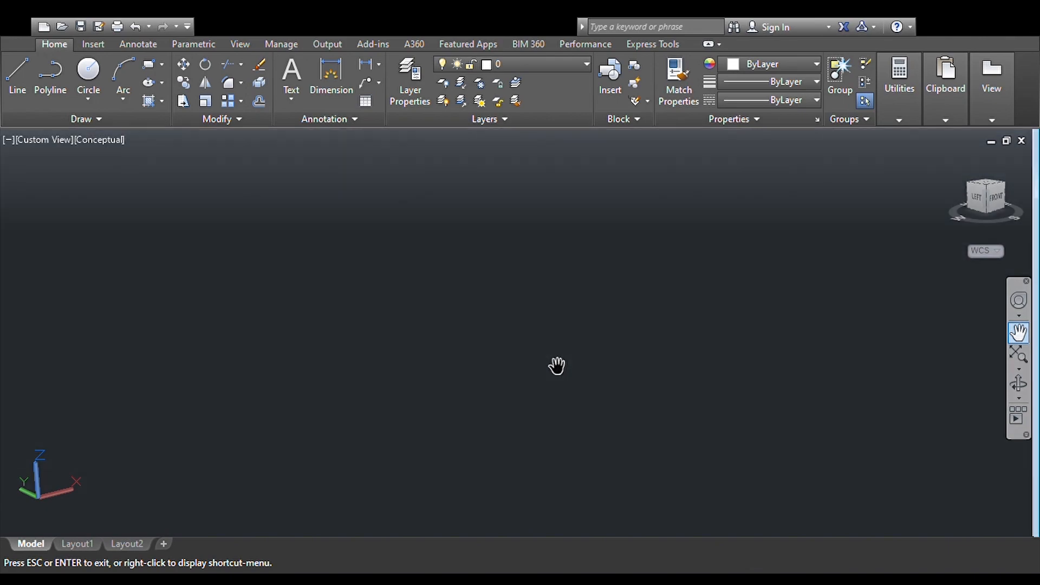
drag(406, 325, 445, 329)
scroll(455, 332, up, 6)
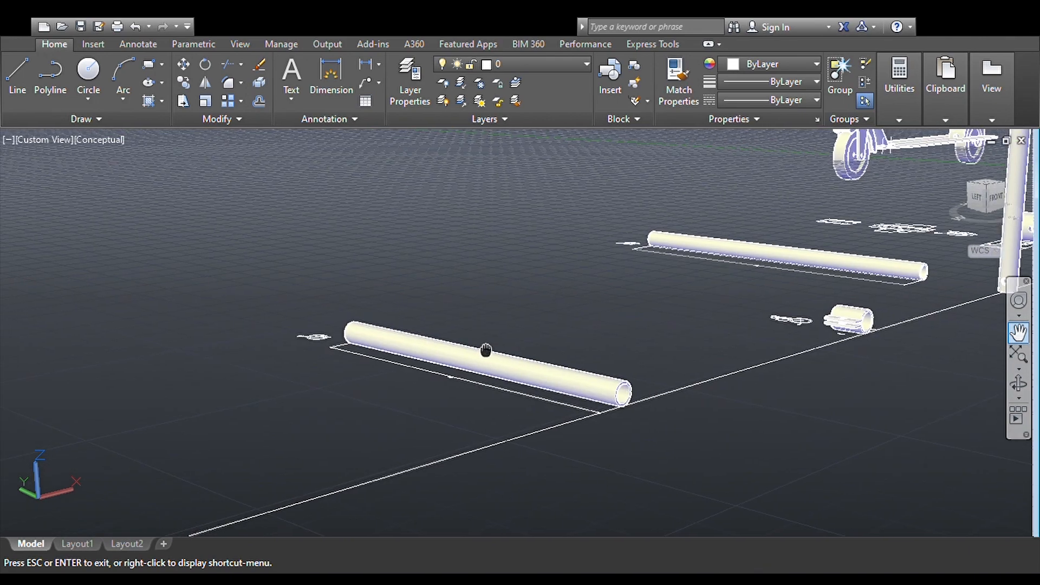
drag(486, 350, 499, 358)
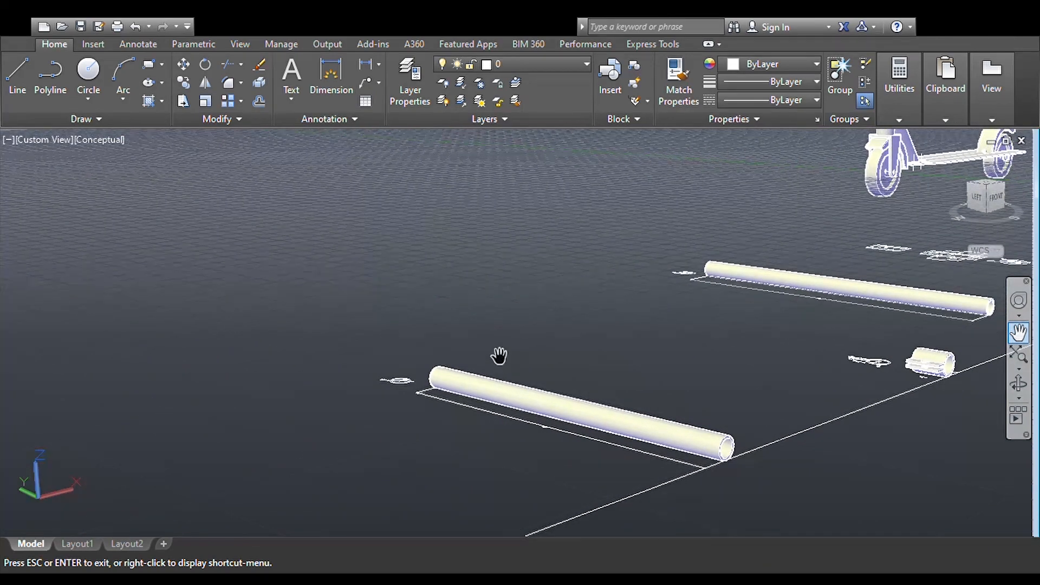
click(1018, 385)
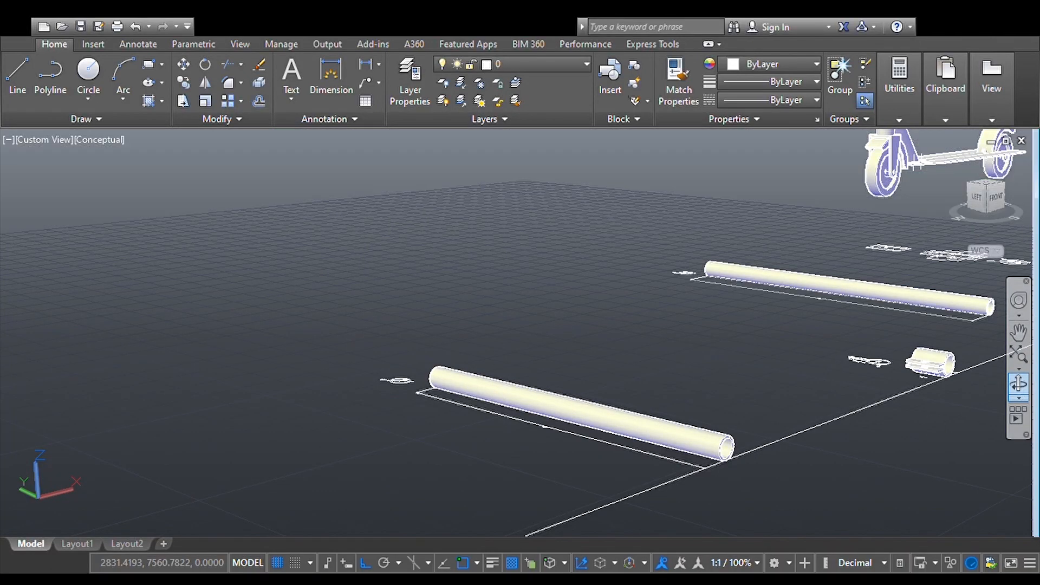
drag(730, 469, 757, 490)
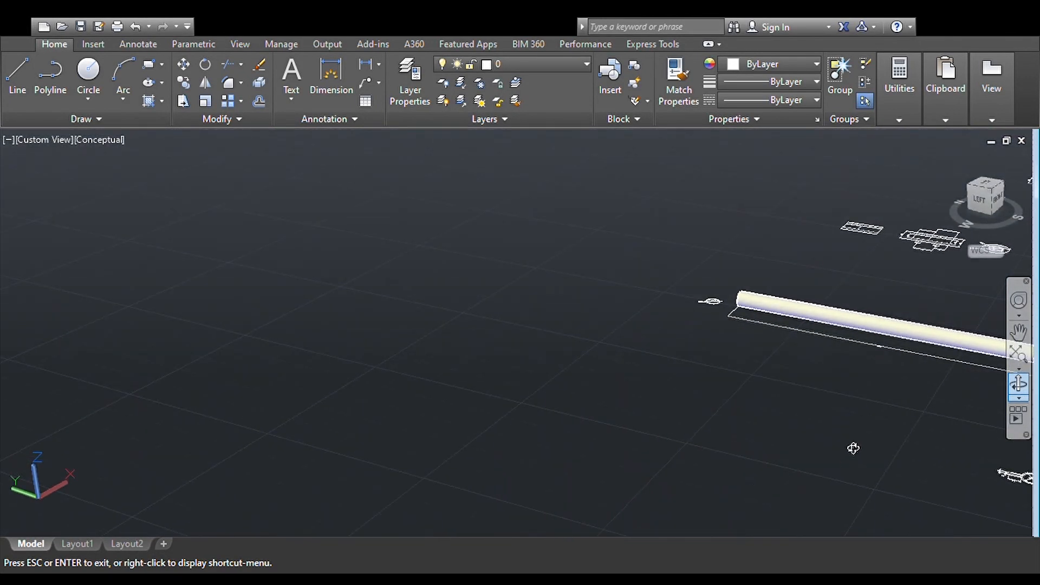
scroll(853, 448, down, 5)
drag(787, 480, 455, 423)
scroll(455, 422, up, 5)
- Inspect the small split clamp, its drilled lugs and its dimensioned profile up close from the front, back and side
click(1018, 331)
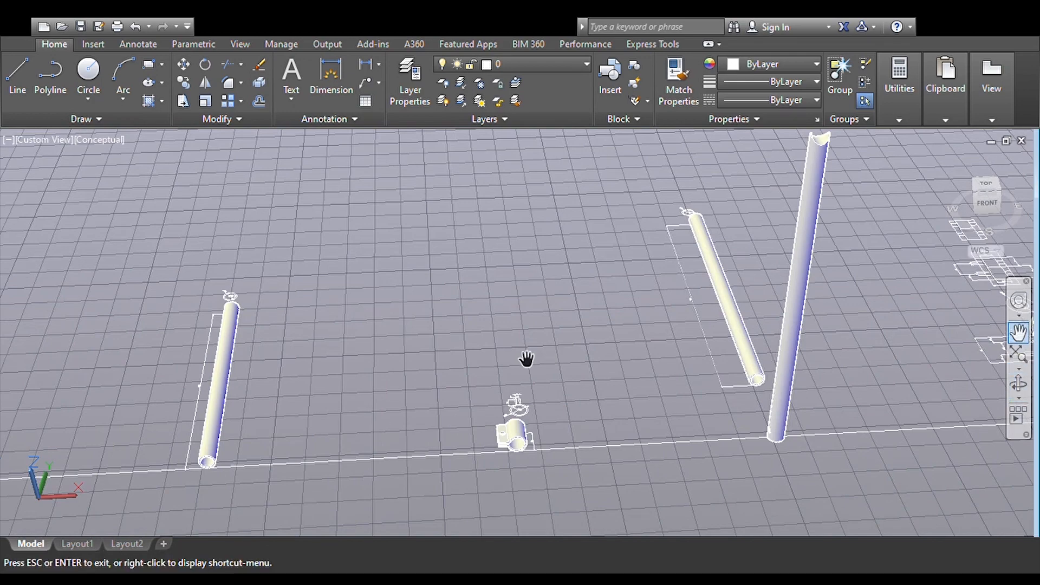
drag(527, 360, 608, 343)
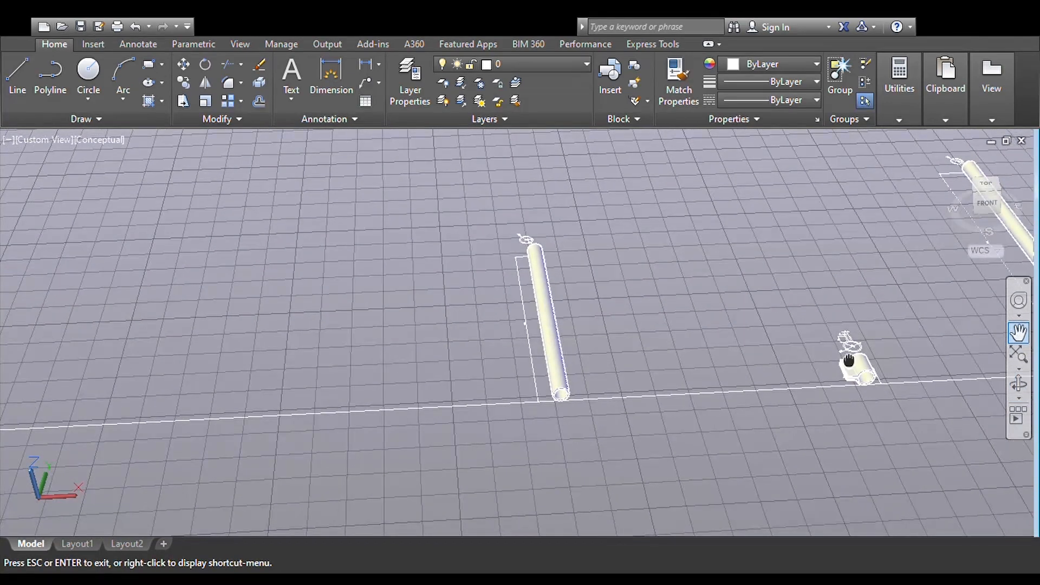
drag(847, 357, 733, 348)
scroll(457, 379, up, 6)
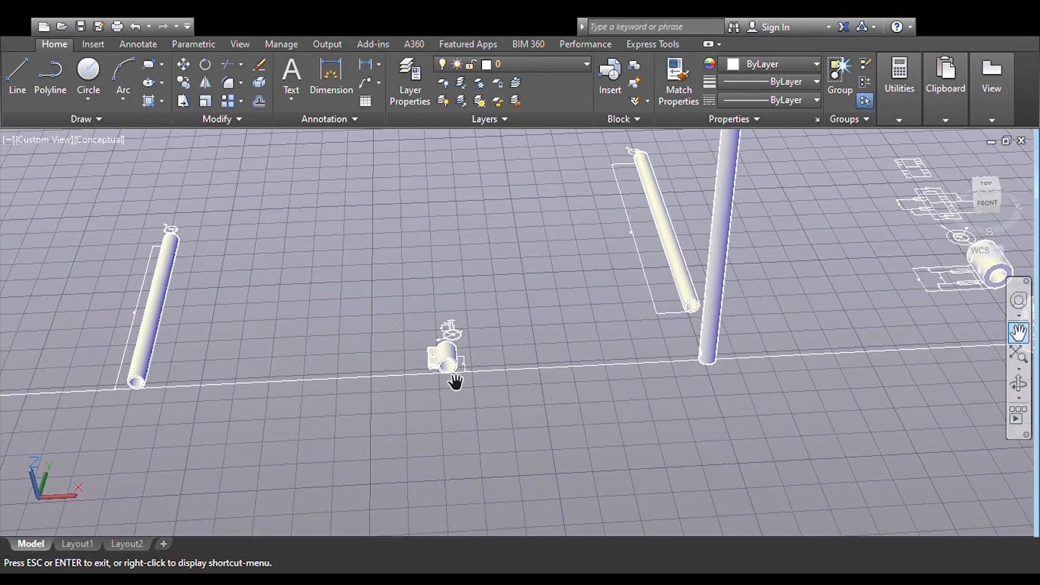
drag(379, 401, 466, 379)
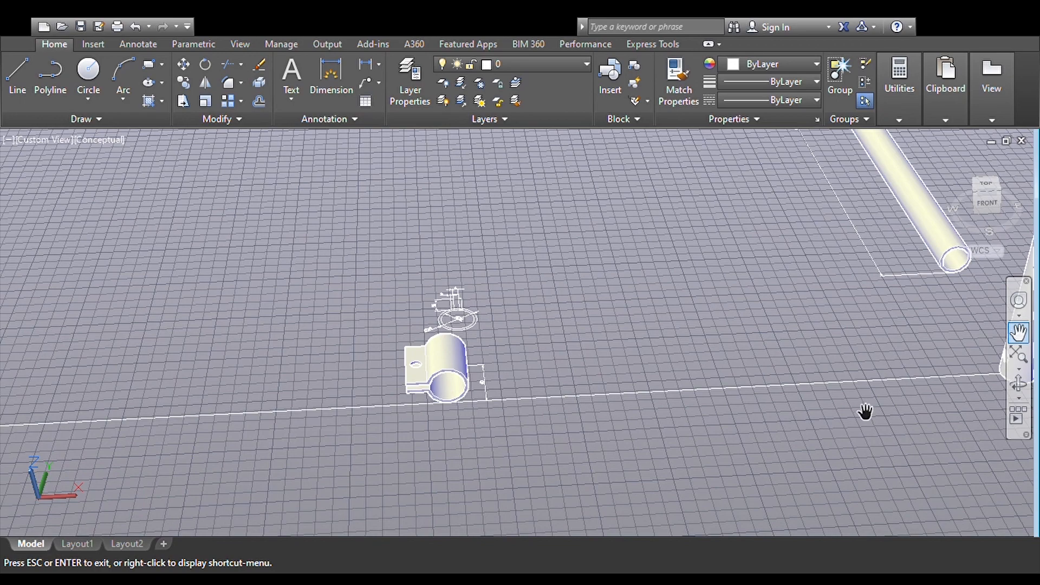
click(1019, 384)
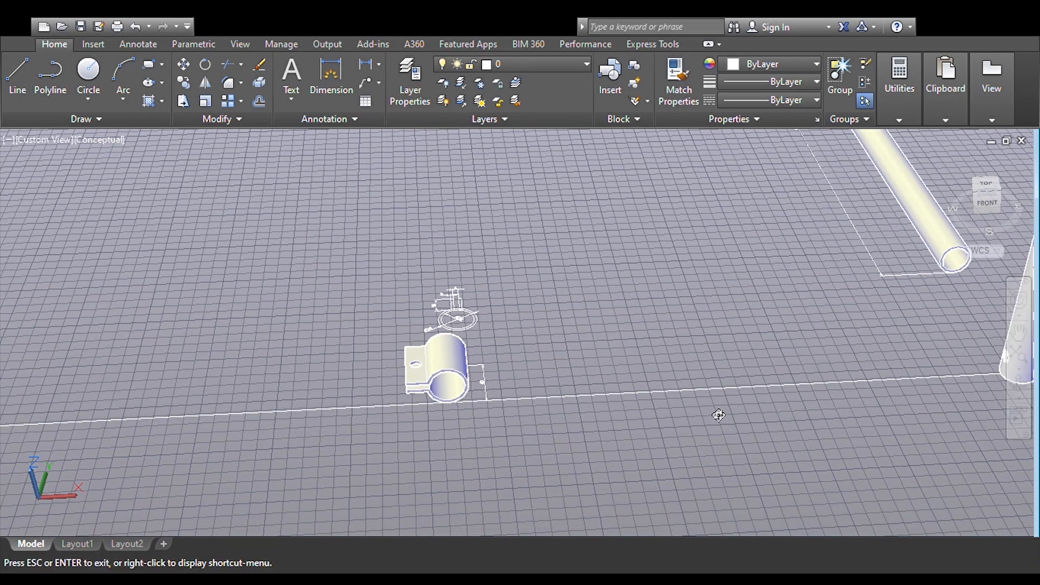
drag(718, 415, 887, 426)
drag(682, 396, 810, 353)
drag(617, 353, 664, 334)
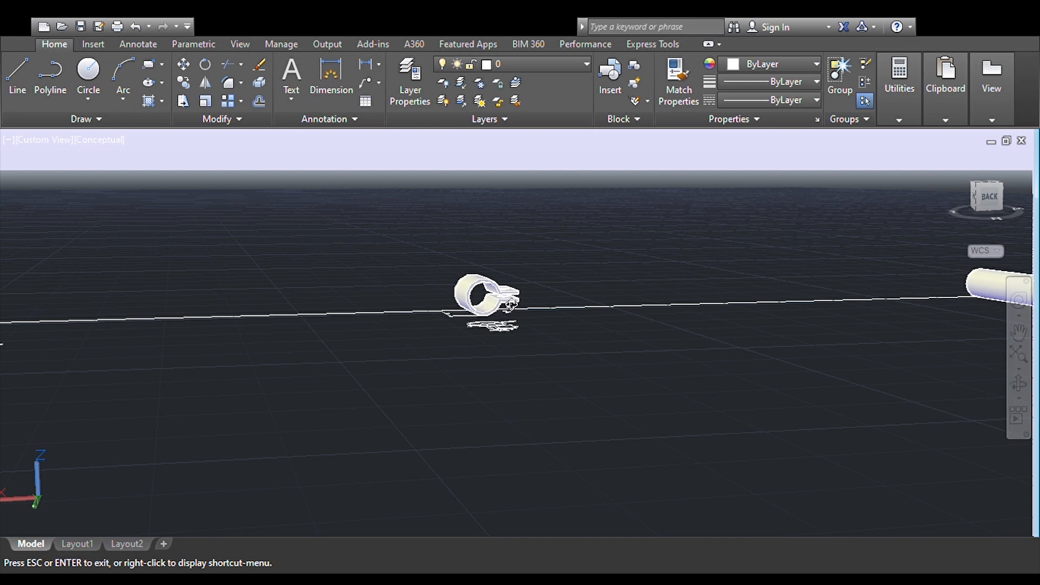
drag(539, 319, 449, 338)
drag(679, 321, 627, 327)
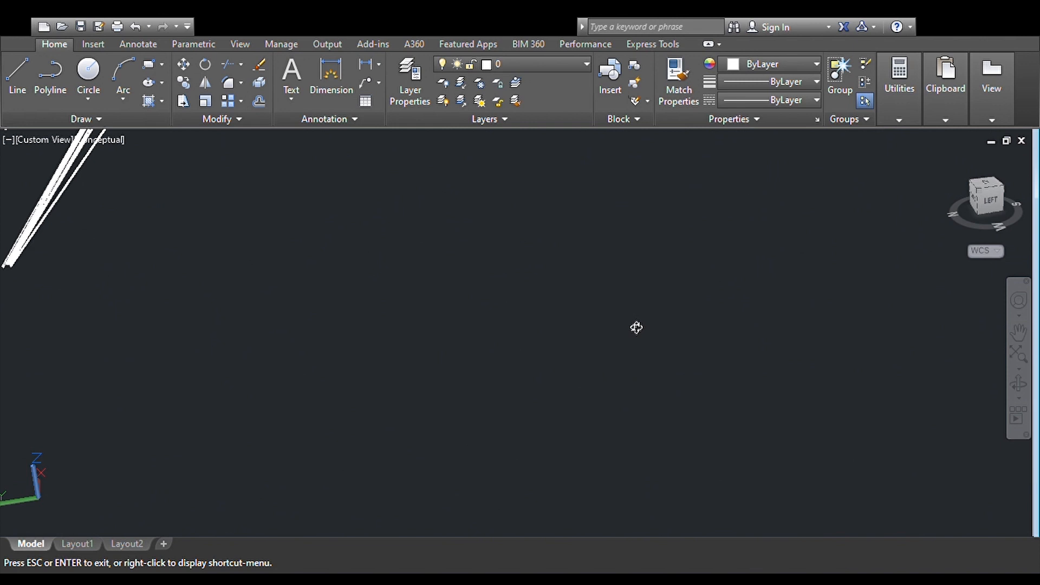
scroll(637, 327, down, 3)
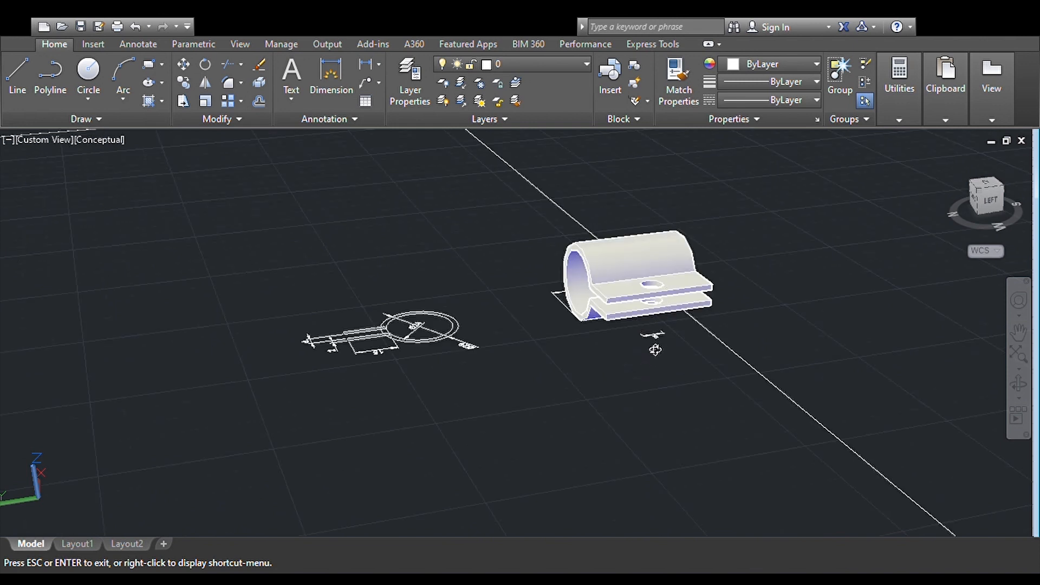
drag(656, 329, 650, 328)
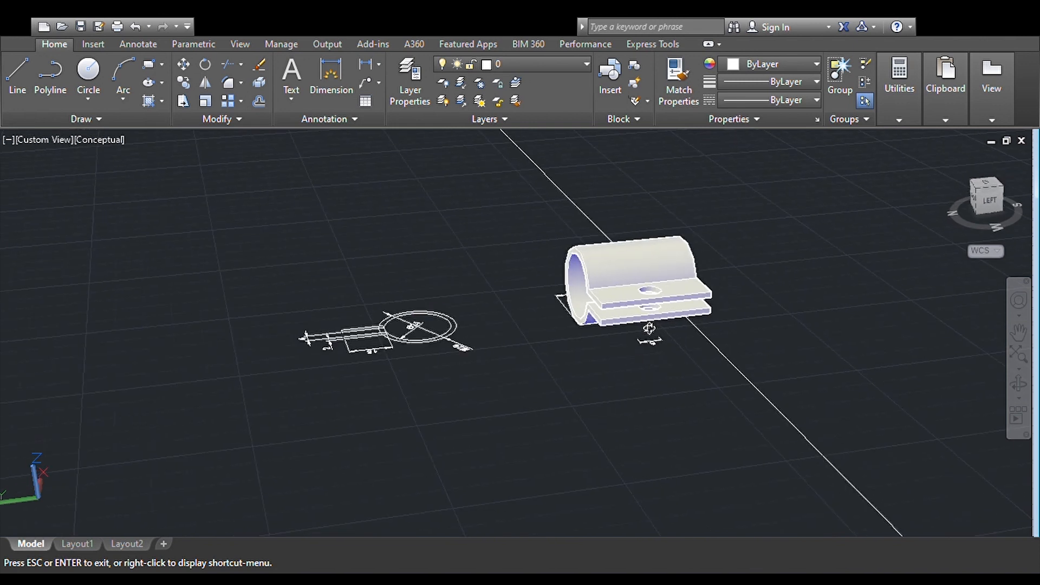
- Inspect the joint on the assembled scooter where the clamp atop the steering tube holds the handlebar crossbar
scroll(649, 329, down, 4)
scroll(650, 328, down, 3)
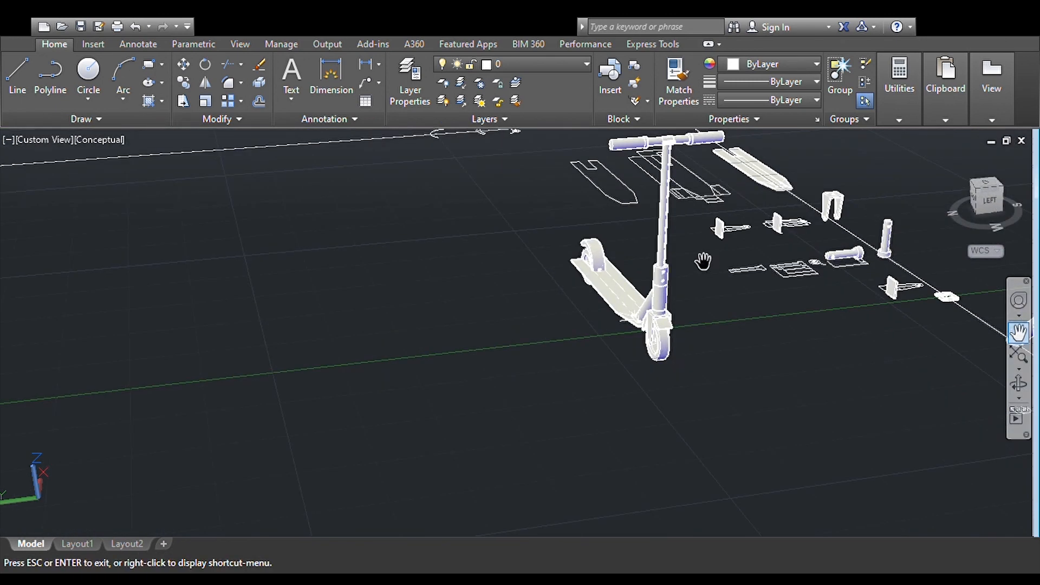
drag(701, 257, 659, 325)
scroll(629, 263, up, 5)
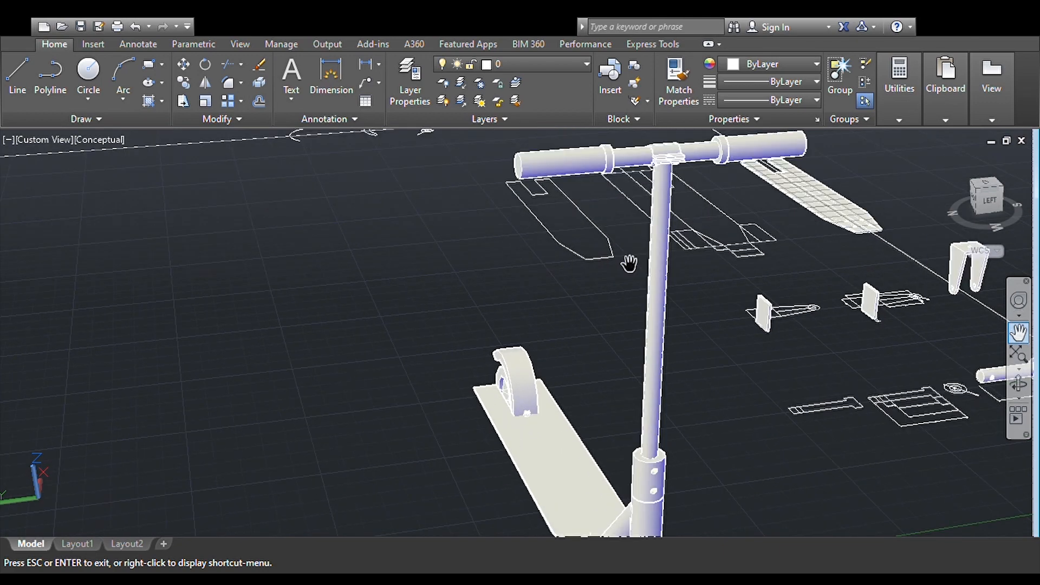
drag(612, 274, 586, 304)
scroll(587, 305, up, 2)
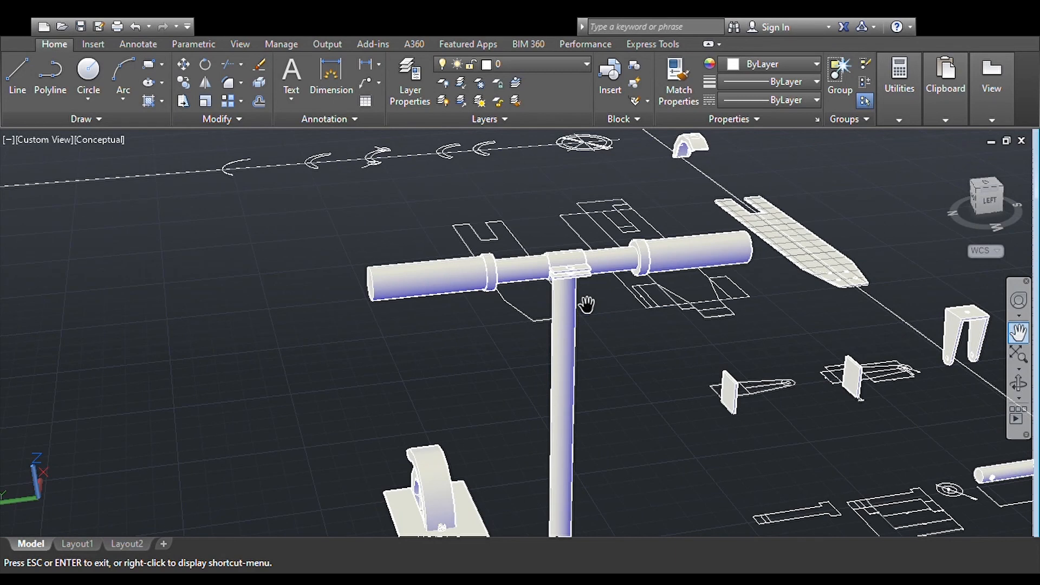
key(Escape)
click(573, 264)
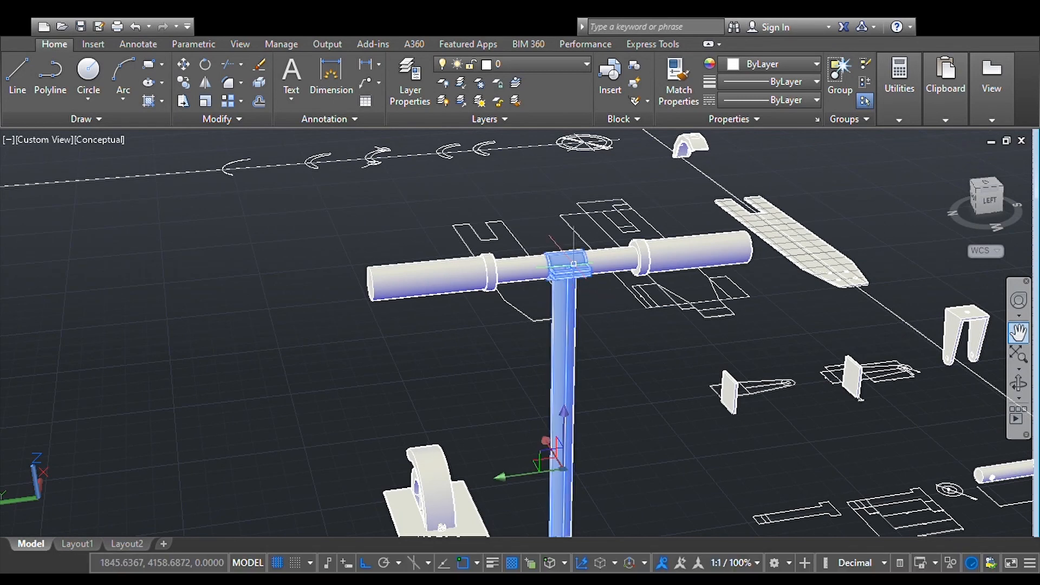
key(Escape)
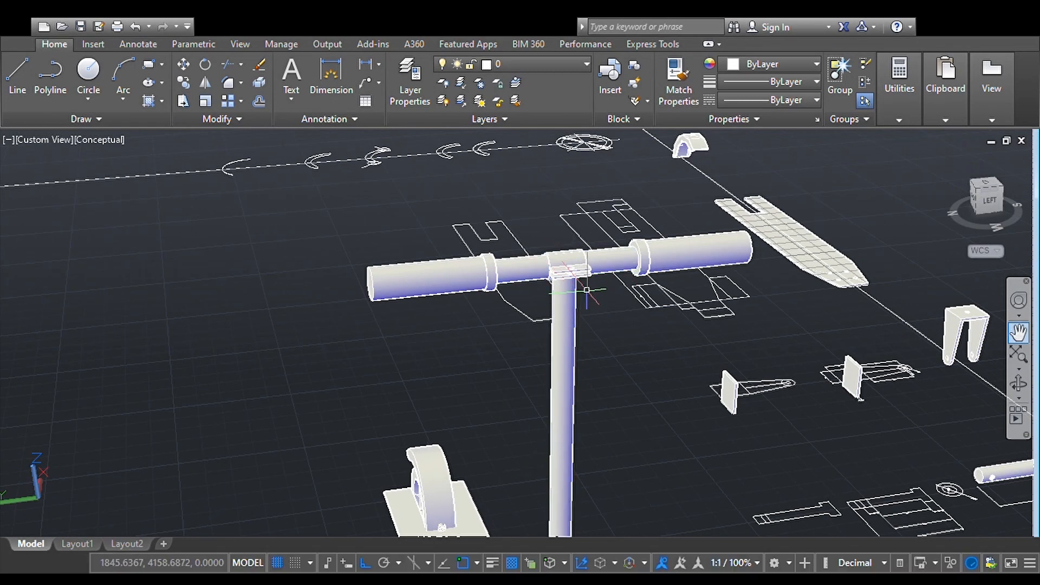
scroll(587, 290, up, 4)
scroll(585, 290, down, 6)
- Survey the loose steering tube and the short sleeves along the baseline from two opposite sides
click(1018, 332)
drag(912, 380, 622, 291)
drag(682, 364, 669, 259)
scroll(670, 259, down, 3)
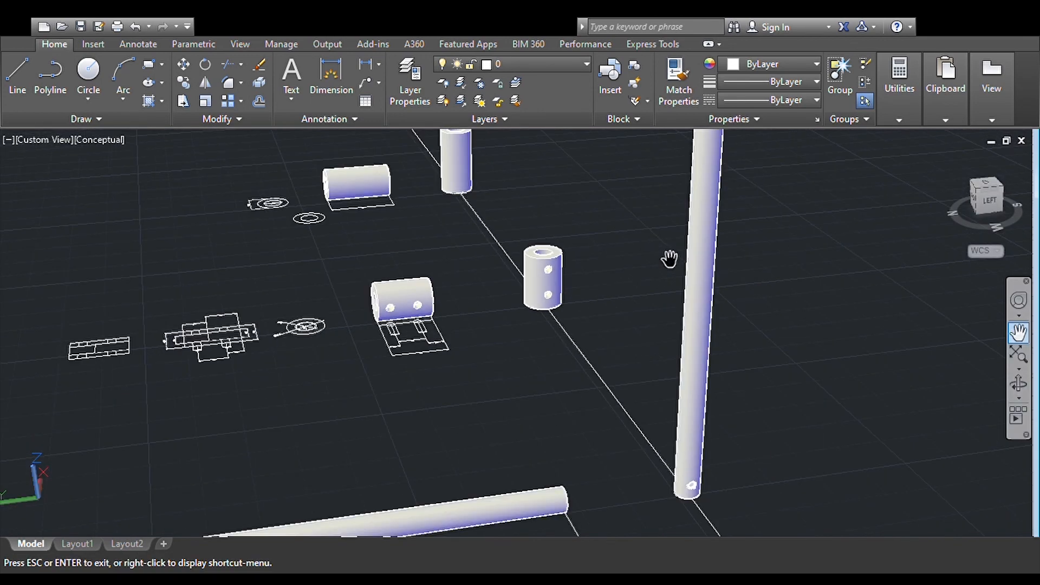
scroll(669, 259, down, 3)
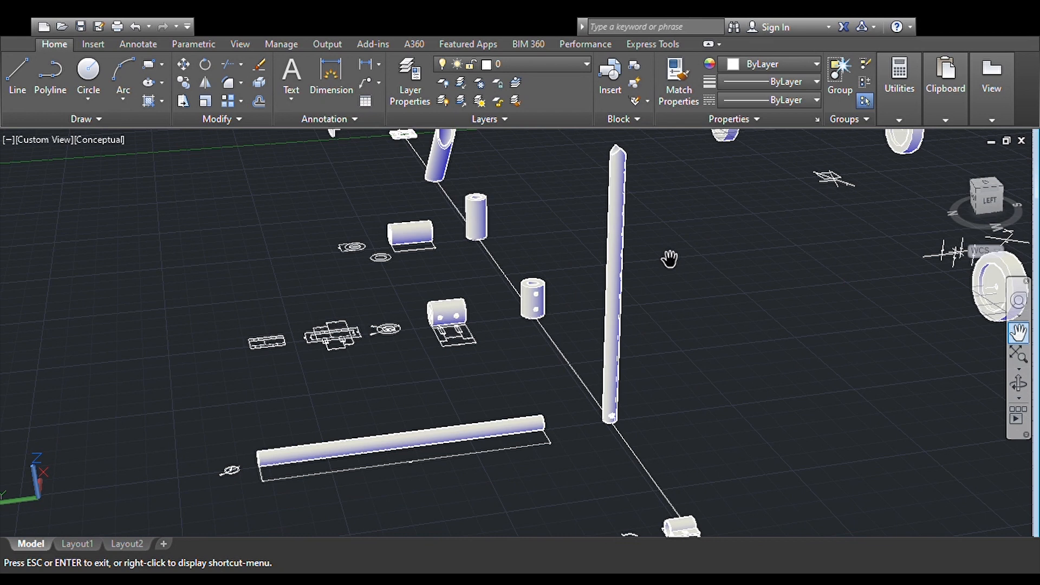
scroll(670, 259, down, 2)
drag(674, 361, 672, 352)
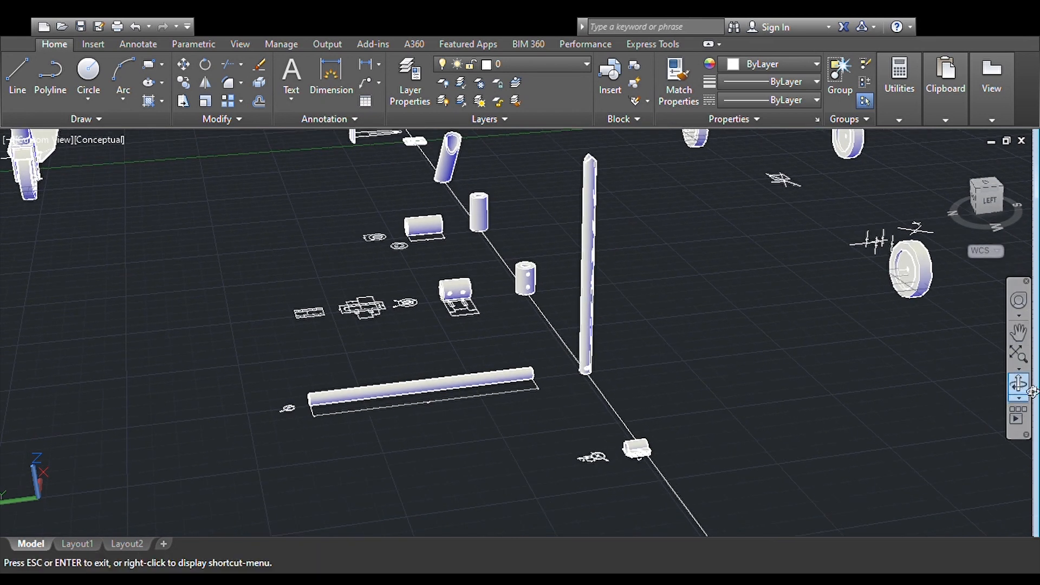
drag(859, 390, 726, 416)
click(1019, 333)
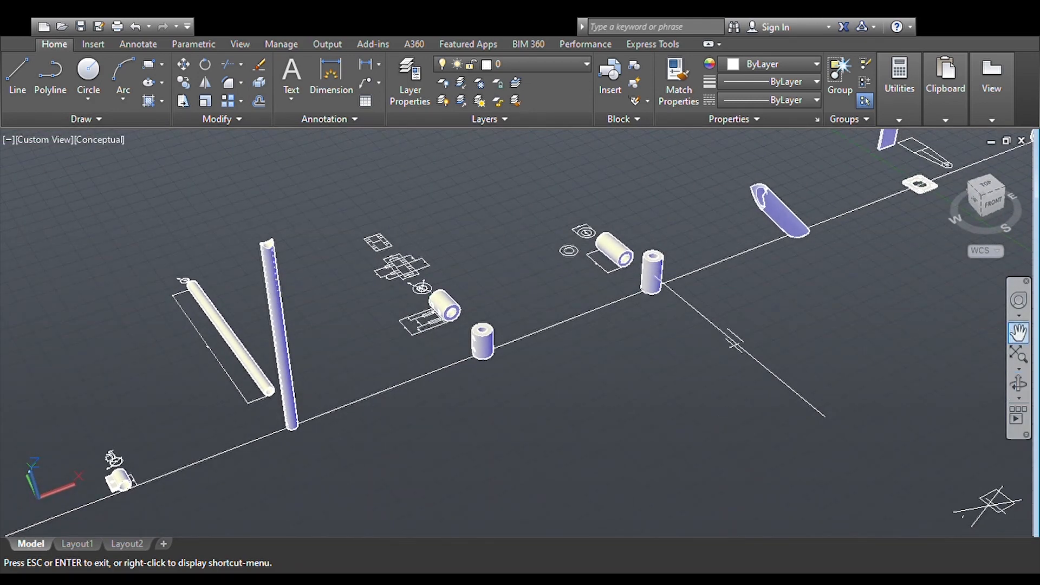
- Examine the loose steering tube's notched upper end and its lying copy with the length dimension
drag(411, 383, 475, 365)
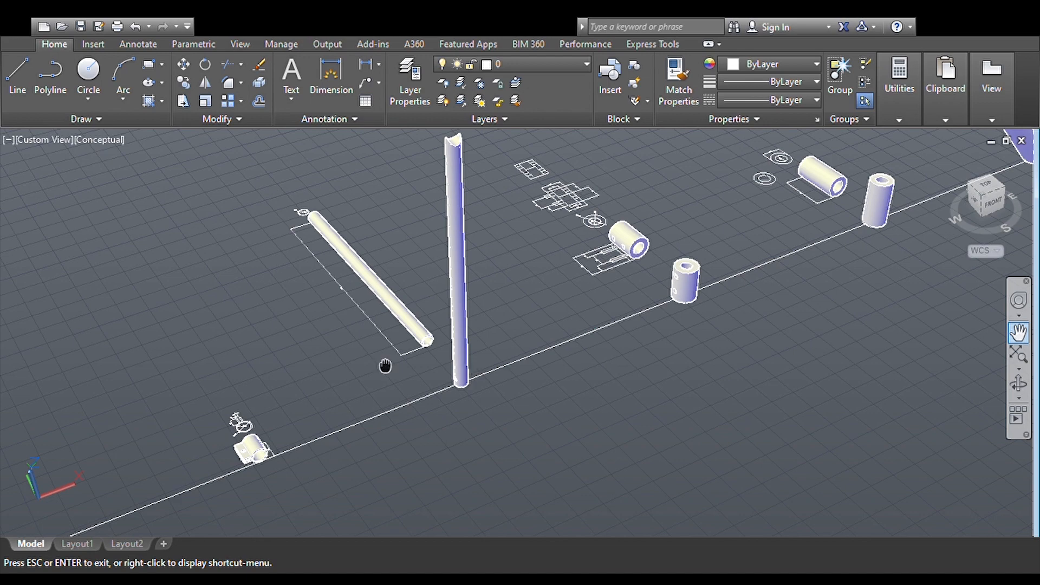
drag(386, 366, 378, 366)
drag(439, 158, 439, 243)
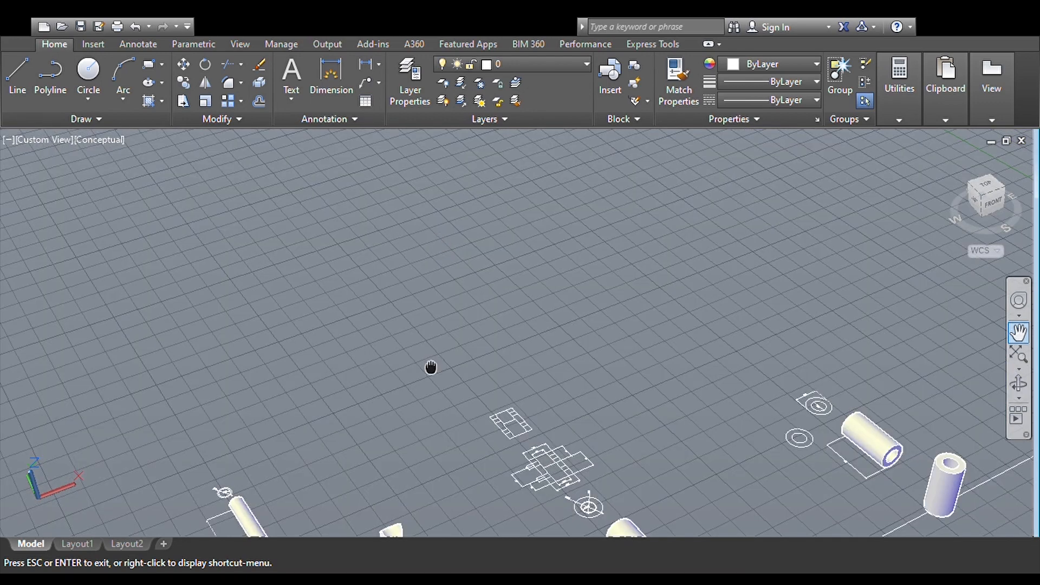
drag(431, 367, 429, 307)
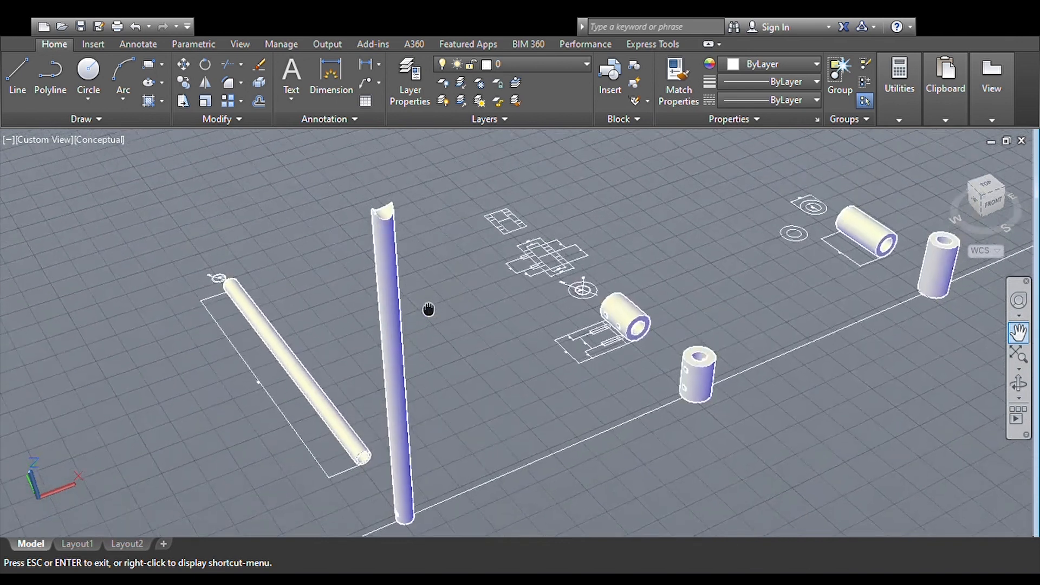
scroll(319, 270, up, 2)
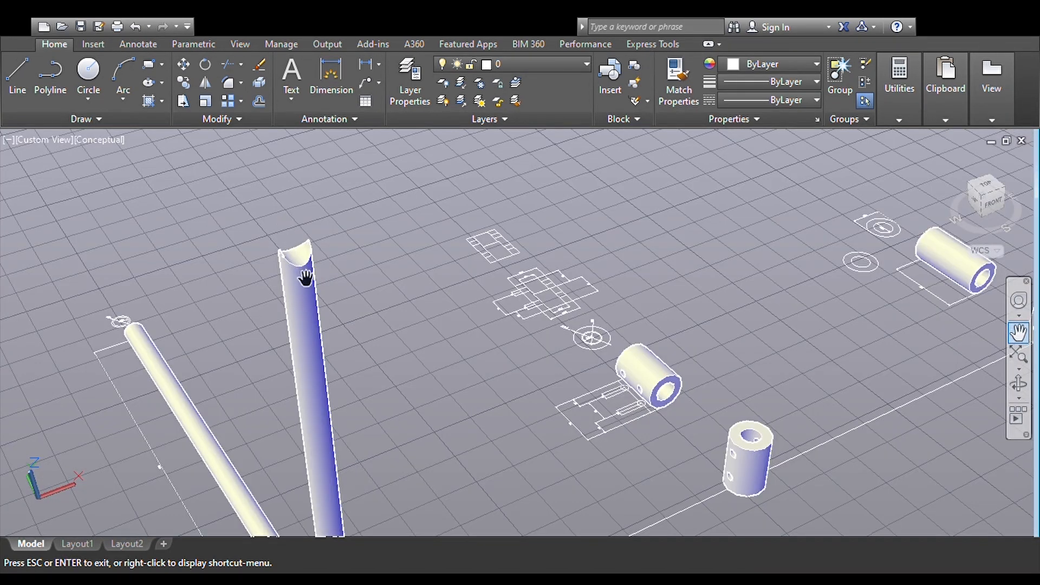
drag(216, 374, 487, 244)
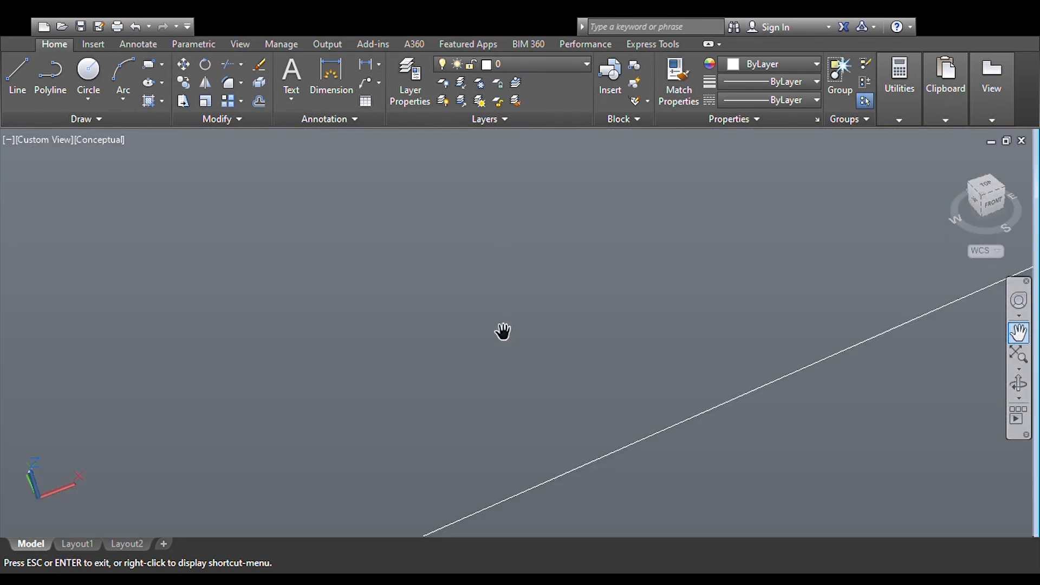
- Compare the crossbar tube, split clamp and steering tube along the baseline from above and at a low angle
scroll(503, 331, down, 4)
drag(712, 283, 530, 332)
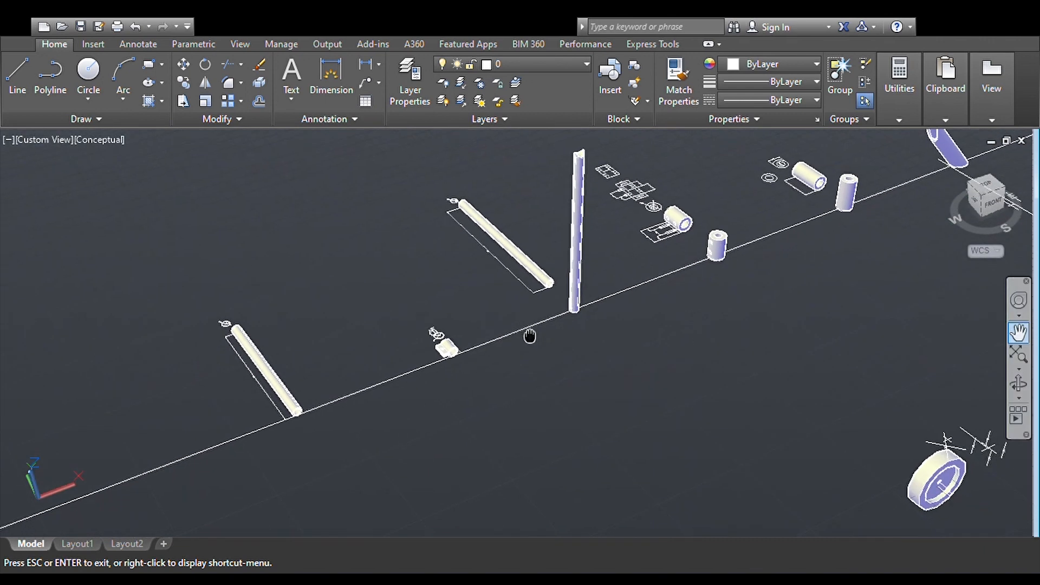
scroll(529, 332, up, 3)
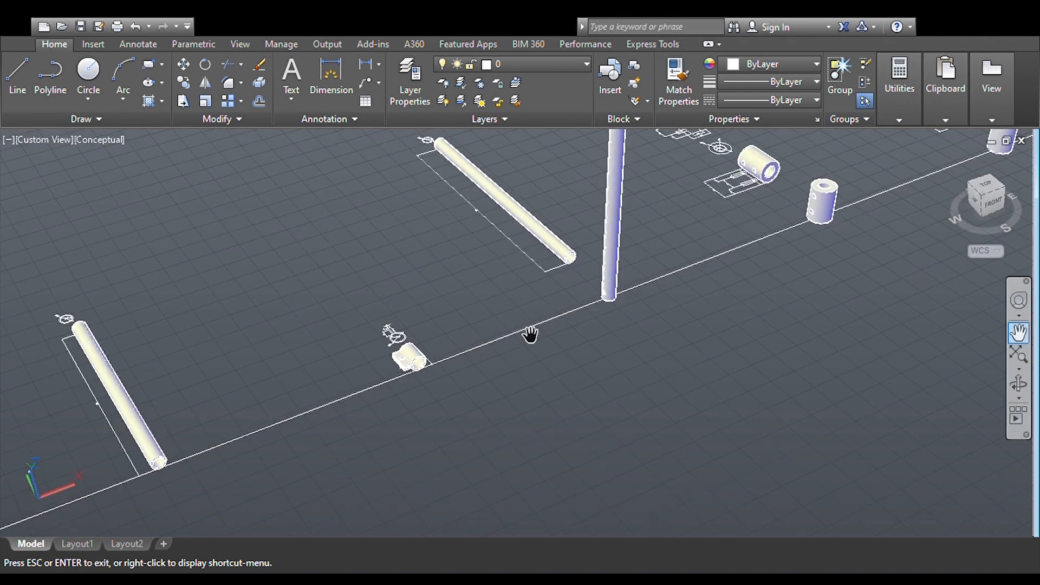
scroll(434, 381, up, 2)
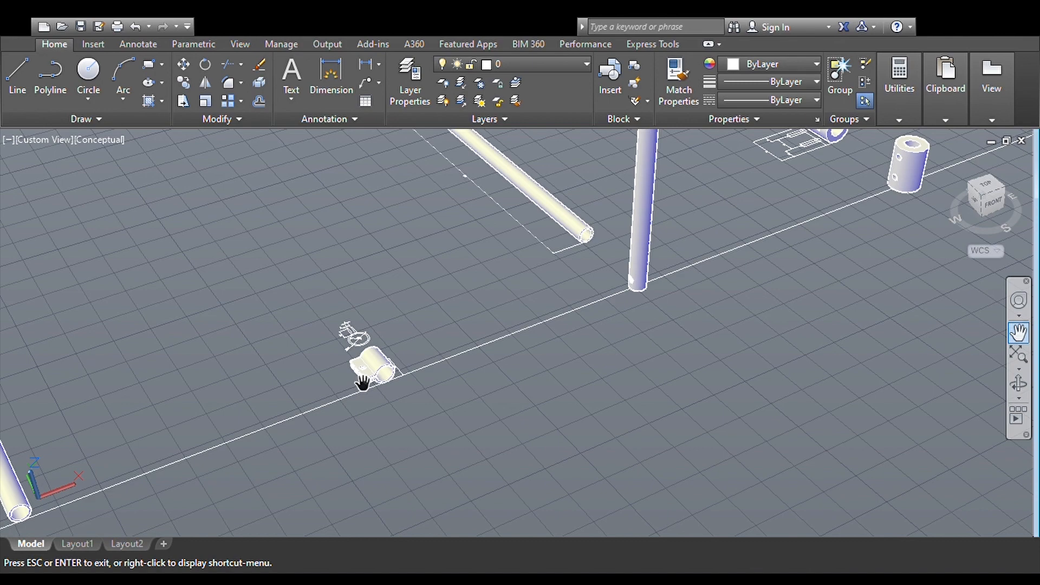
drag(678, 256, 646, 336)
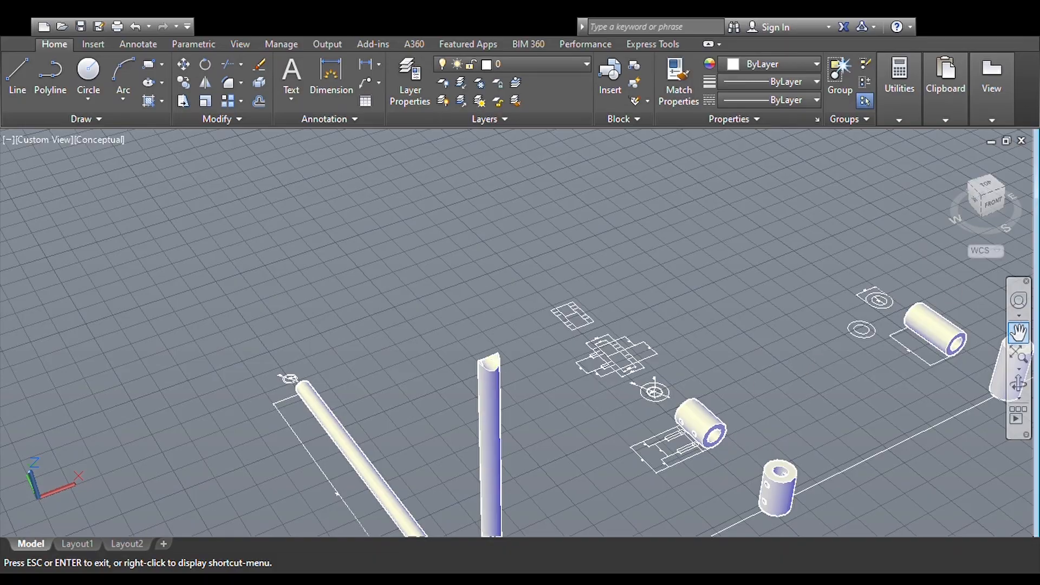
click(1018, 389)
drag(770, 427, 595, 472)
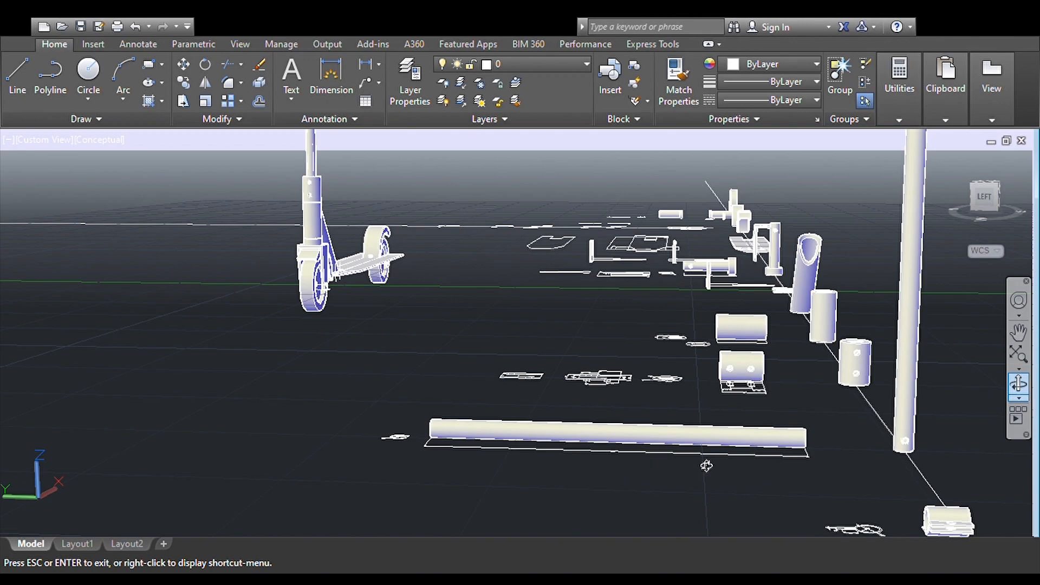
drag(928, 462, 836, 471)
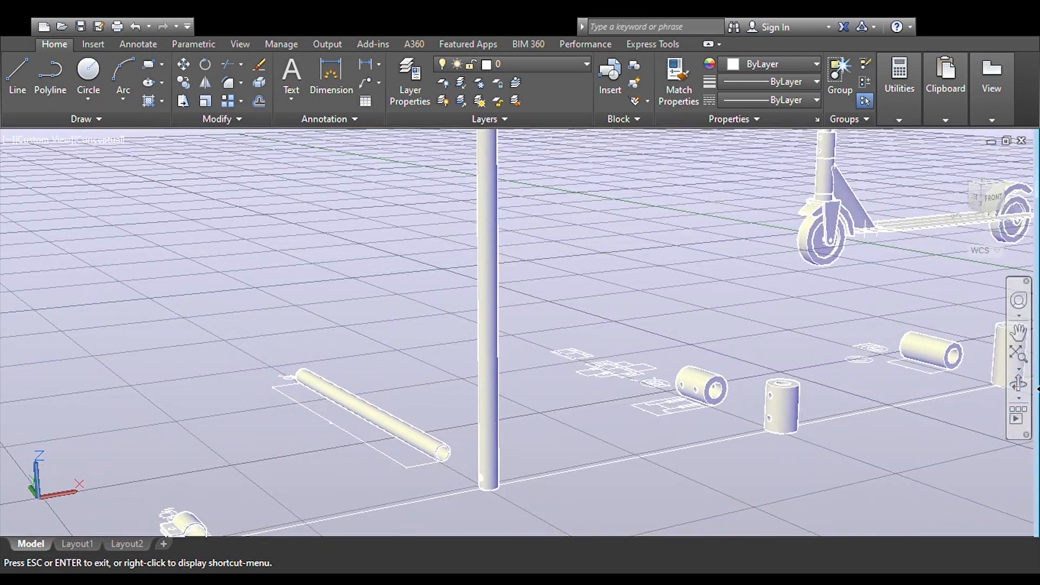
- Inspect the short thick-walled sleeve with two cross holes up close, both its upright and lying copies
click(1017, 337)
drag(856, 399, 775, 382)
scroll(830, 400, up, 2)
scroll(830, 400, up, 2)
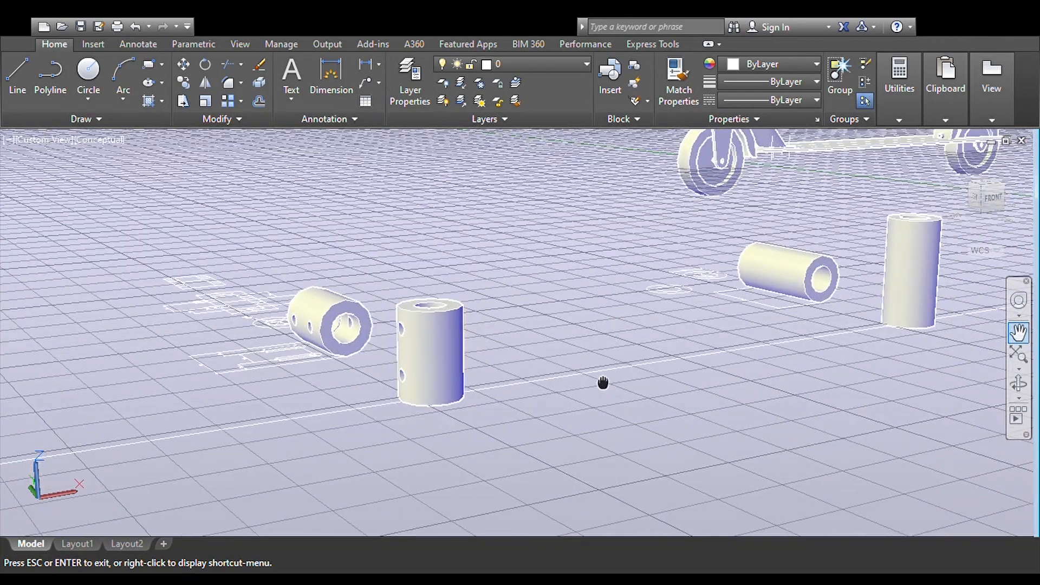
drag(603, 383, 613, 380)
scroll(614, 379, up, 3)
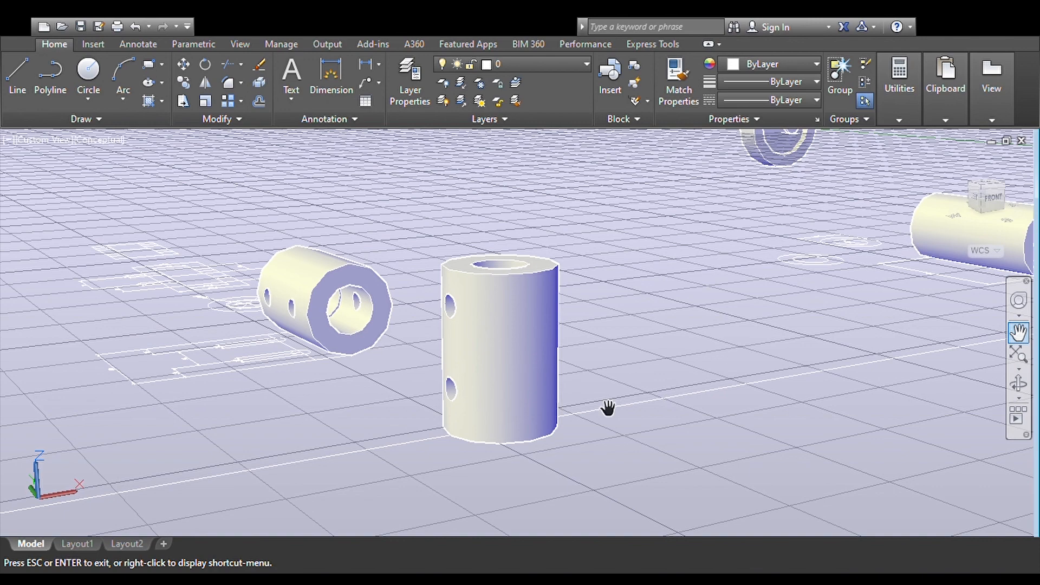
drag(608, 409, 614, 409)
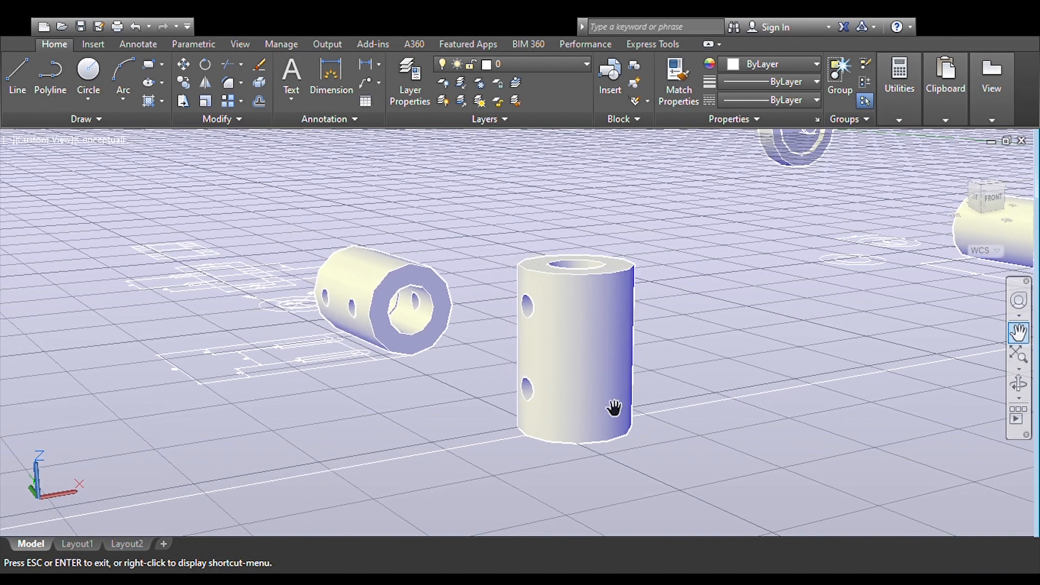
- Check the drilled sleeve and the neighbouring plain sleeve from the back, from above and from a low front angle
click(1017, 385)
mouse_move(903, 388)
mouse_down()
mouse_move(906, 412)
mouse_move(840, 399)
mouse_move(889, 379)
mouse_move(903, 395)
mouse_move(1017, 417)
mouse_move(674, 370)
mouse_move(781, 385)
mouse_move(749, 375)
mouse_up()
scroll(756, 381, down, 5)
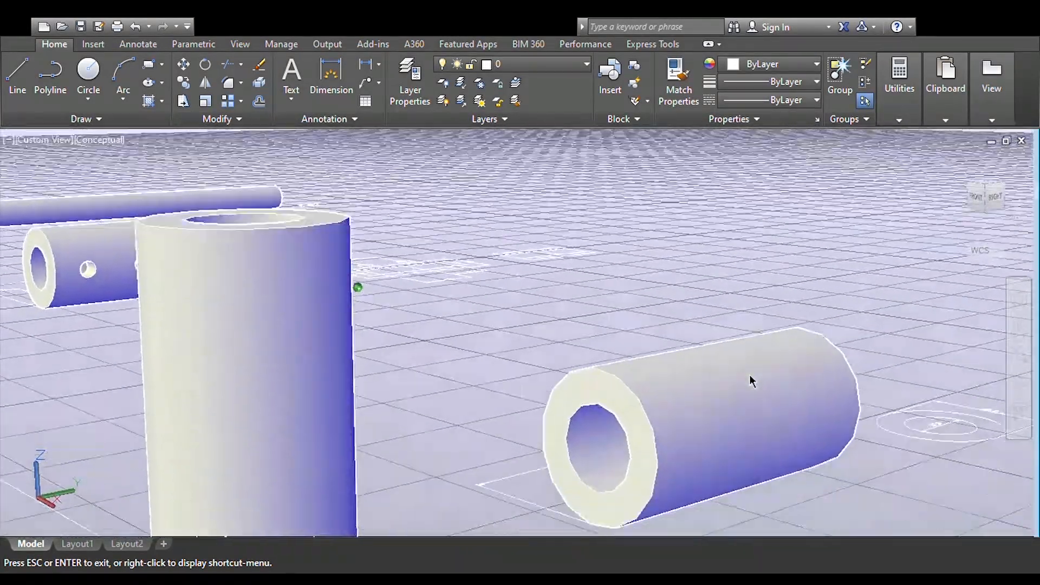
drag(511, 403, 817, 437)
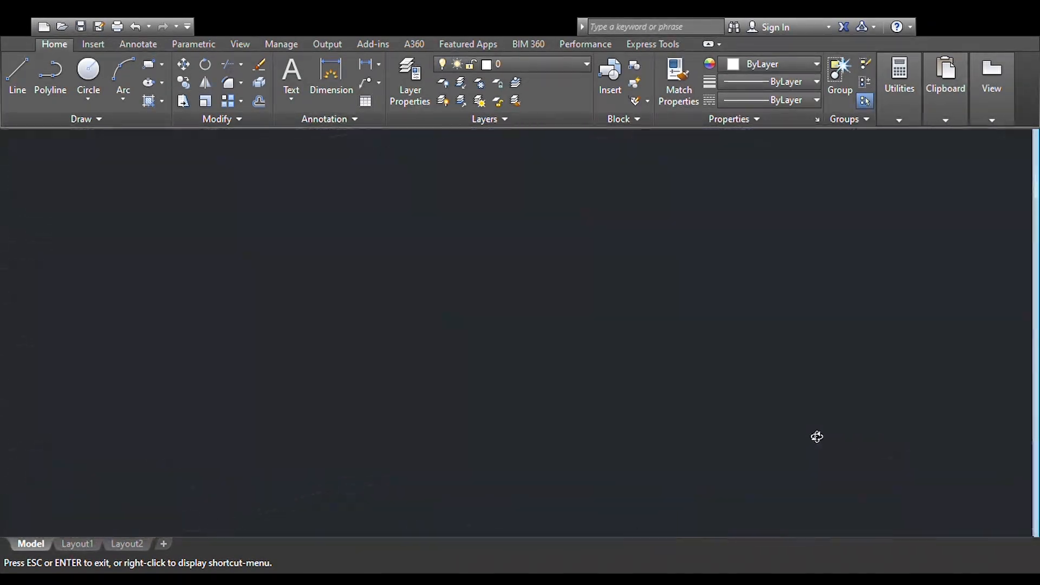
drag(630, 277, 645, 215)
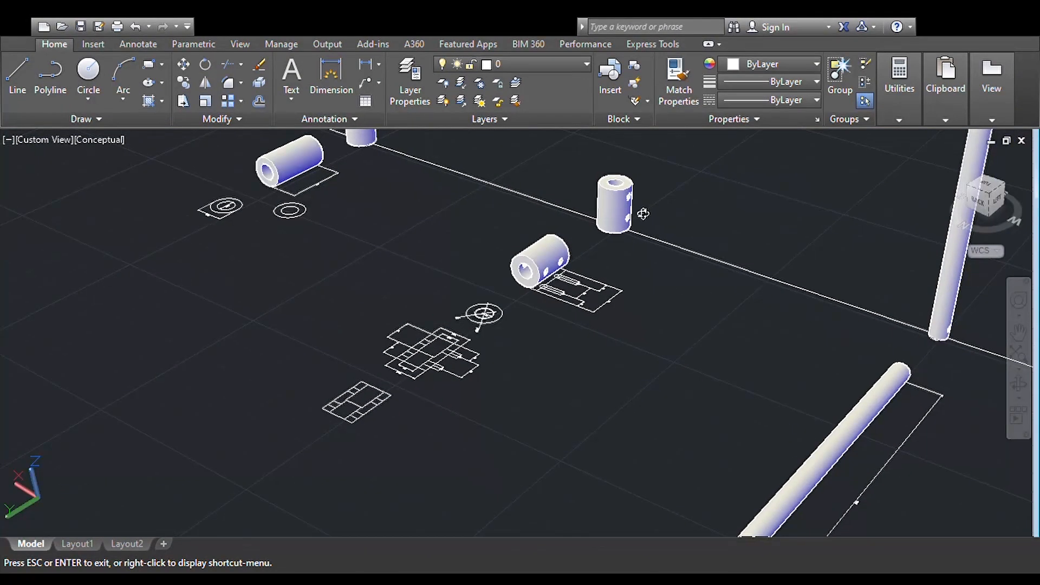
scroll(643, 214, up, 3)
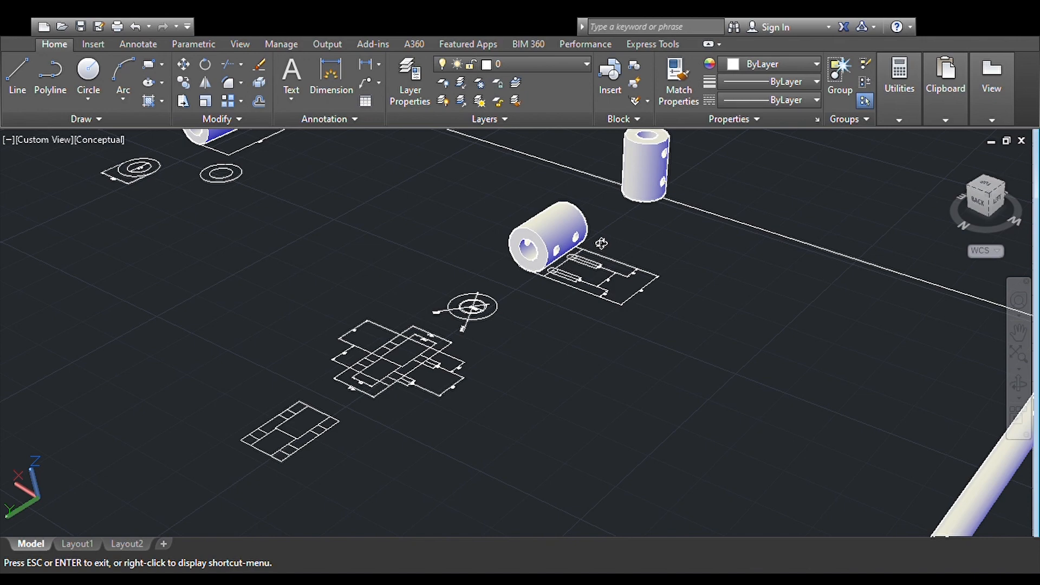
mouse_move(601, 244)
mouse_down()
mouse_move(451, 266)
mouse_move(636, 360)
mouse_move(625, 353)
mouse_move(12, 520)
mouse_up()
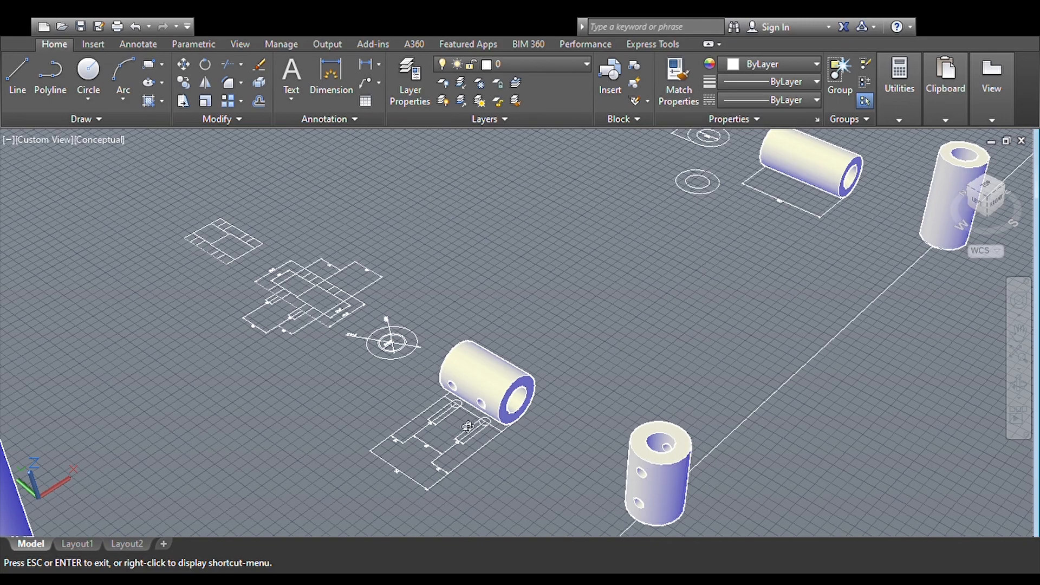
shift+middle_drag(475, 423, 480, 370)
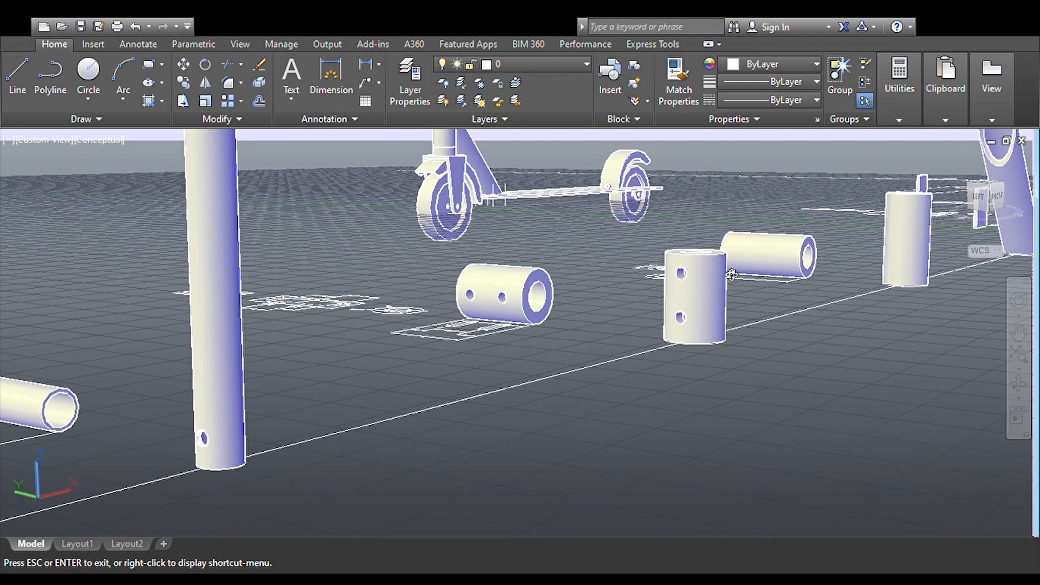
drag(751, 299, 641, 308)
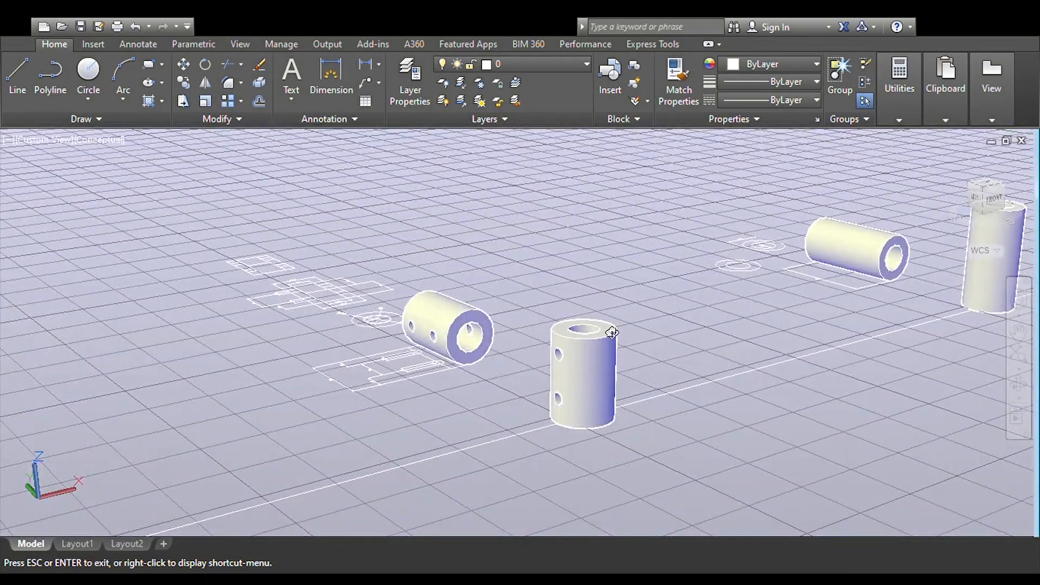
- Examine the drilled sleeve's dimensioned hole layout, ring profile and section sketches
drag(173, 332, 335, 391)
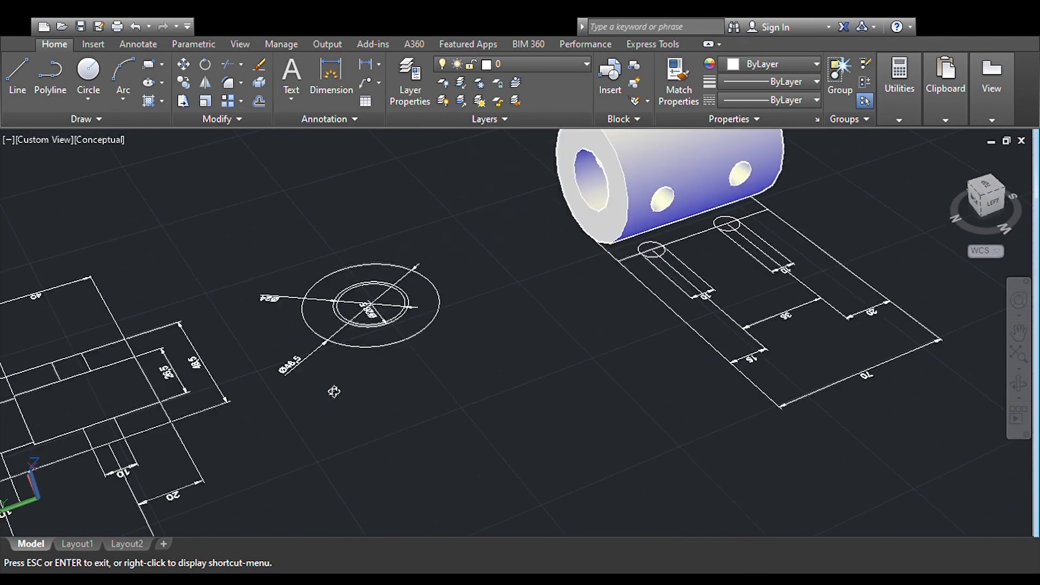
scroll(327, 394, up, 2)
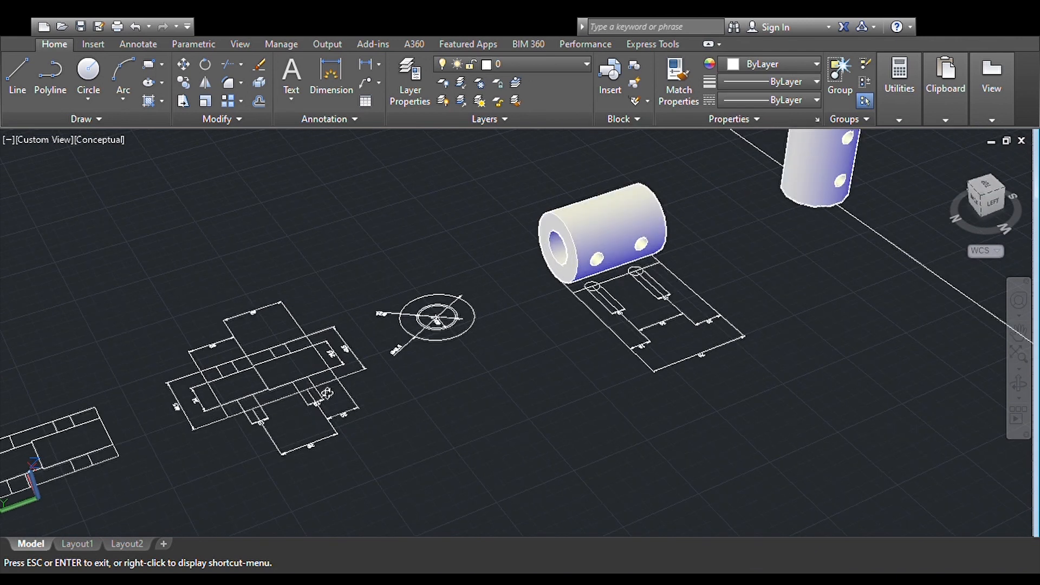
click(1018, 332)
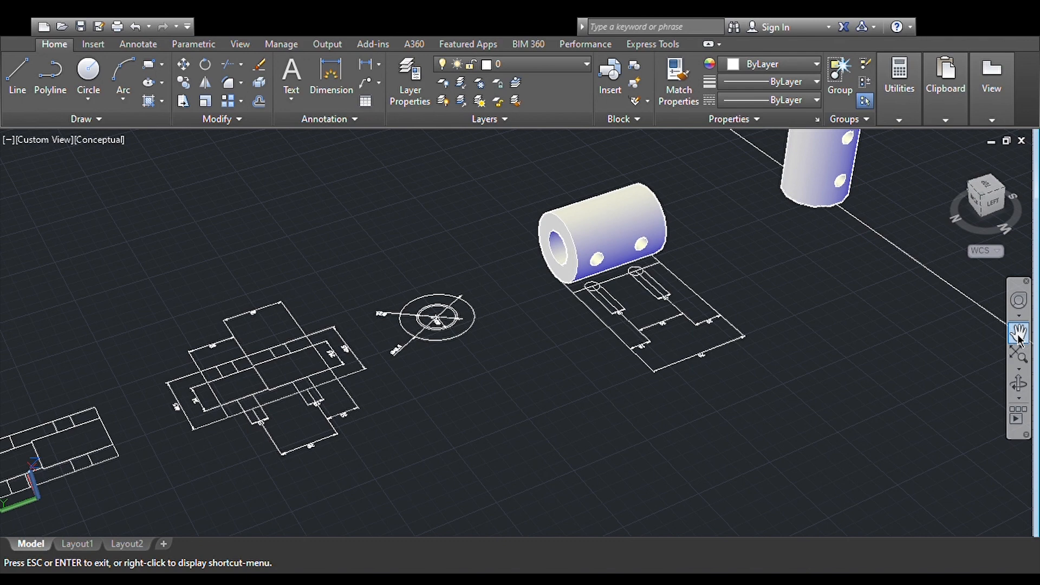
drag(426, 427, 495, 395)
mouse_move(675, 288)
mouse_down()
mouse_move(642, 315)
mouse_move(662, 297)
mouse_up()
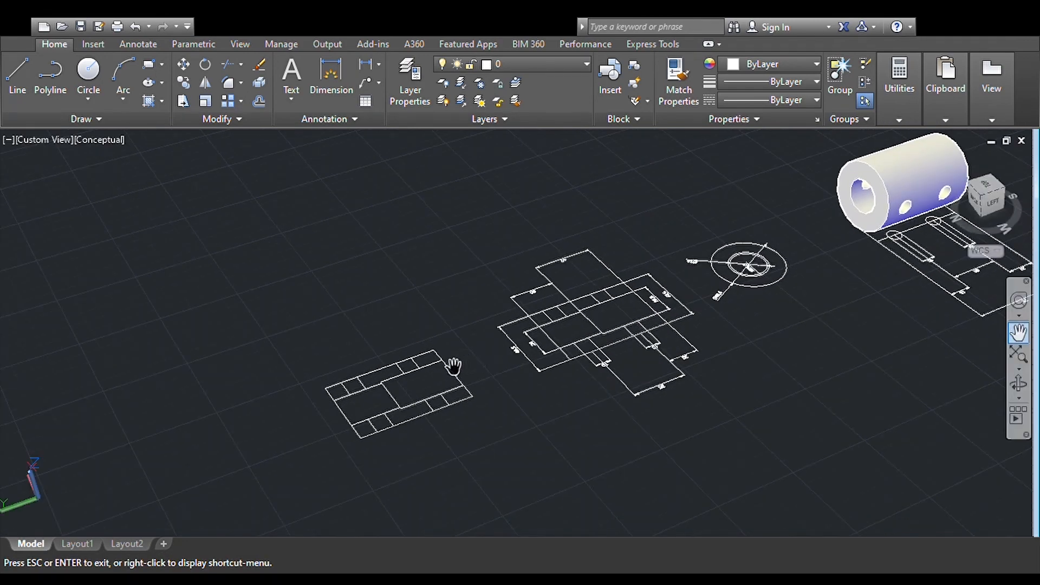
key(Escape)
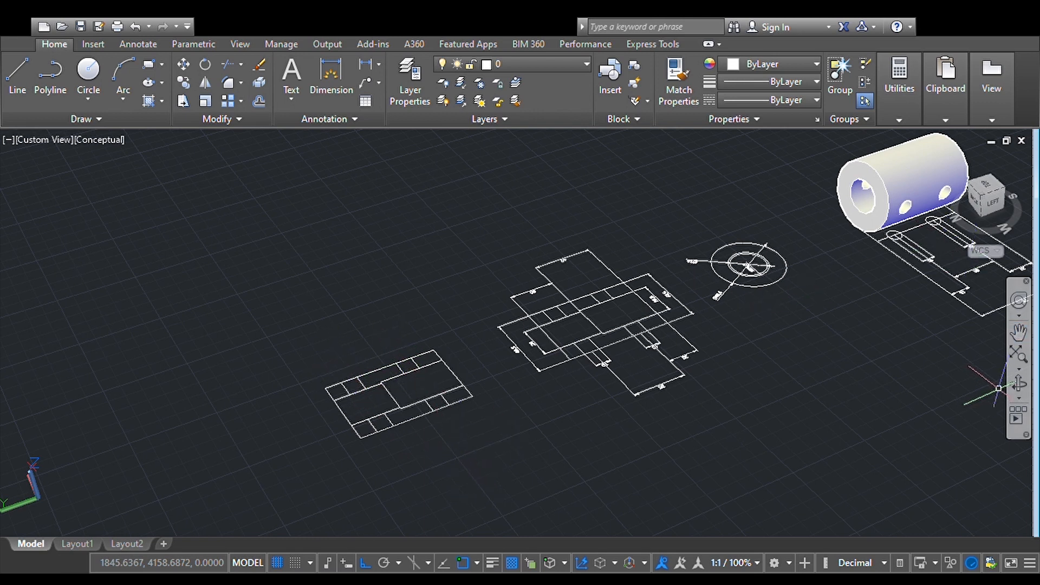
- Compare the drilled sleeve's sketches with the neighbouring sleeves and tubes along the baseline from a higher, wider angle
click(1017, 386)
drag(924, 365, 909, 370)
scroll(909, 370, down, 5)
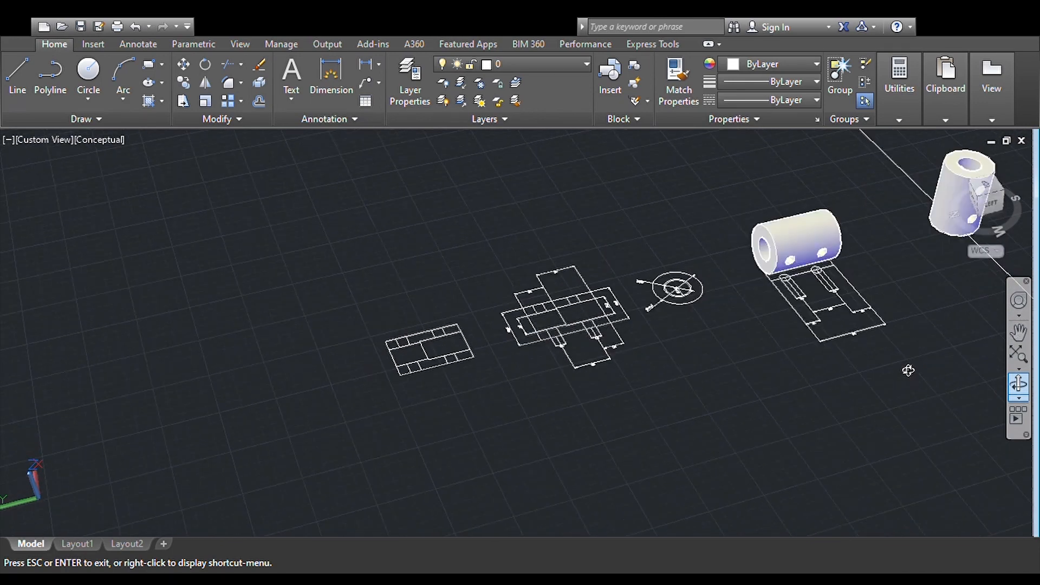
drag(908, 370, 931, 340)
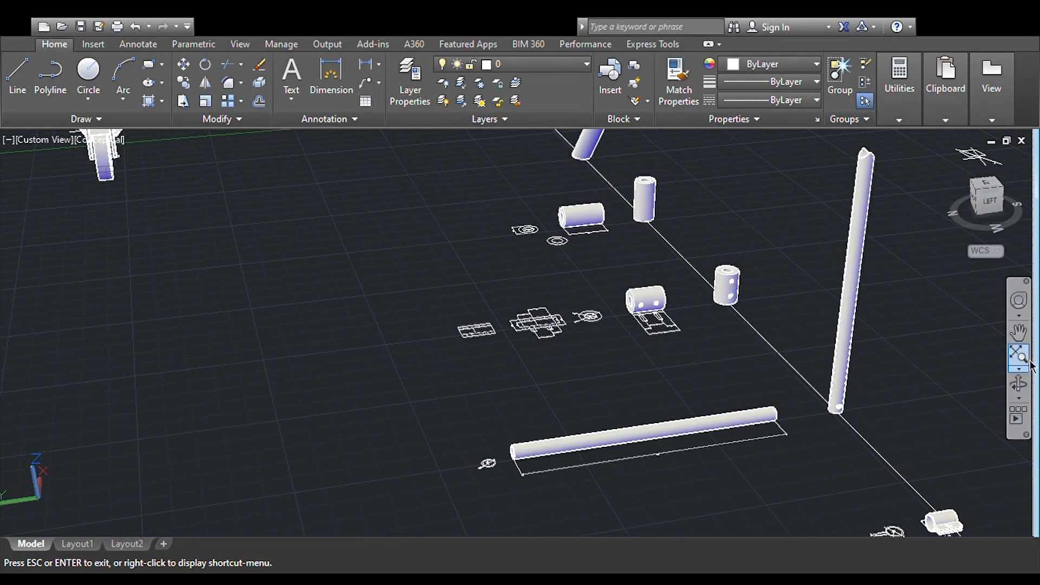
- Examine the lower steering column of the assembled scooter, where the two sleeves sit above the front fork
click(1018, 333)
drag(501, 374, 687, 476)
scroll(599, 356, up, 4)
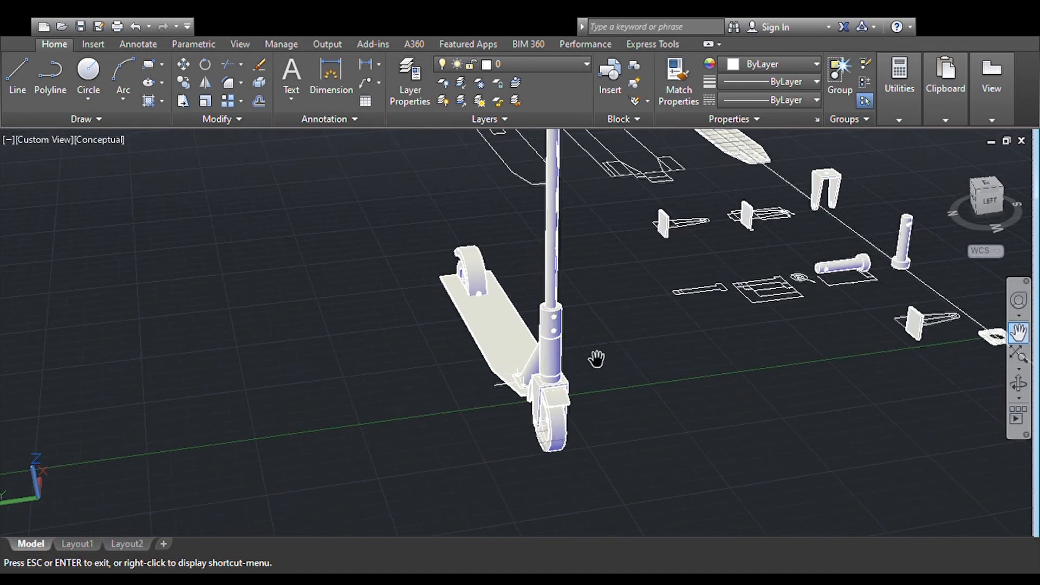
scroll(596, 358, up, 3)
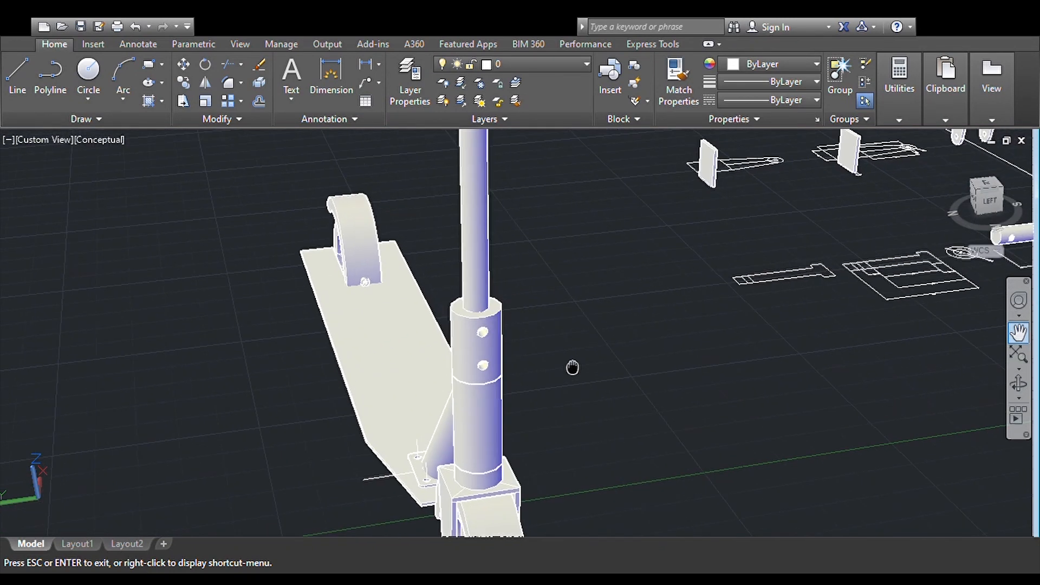
- Isolate the plain lower sleeve of the steering column to view it alone, and show all objects again
key(Escape)
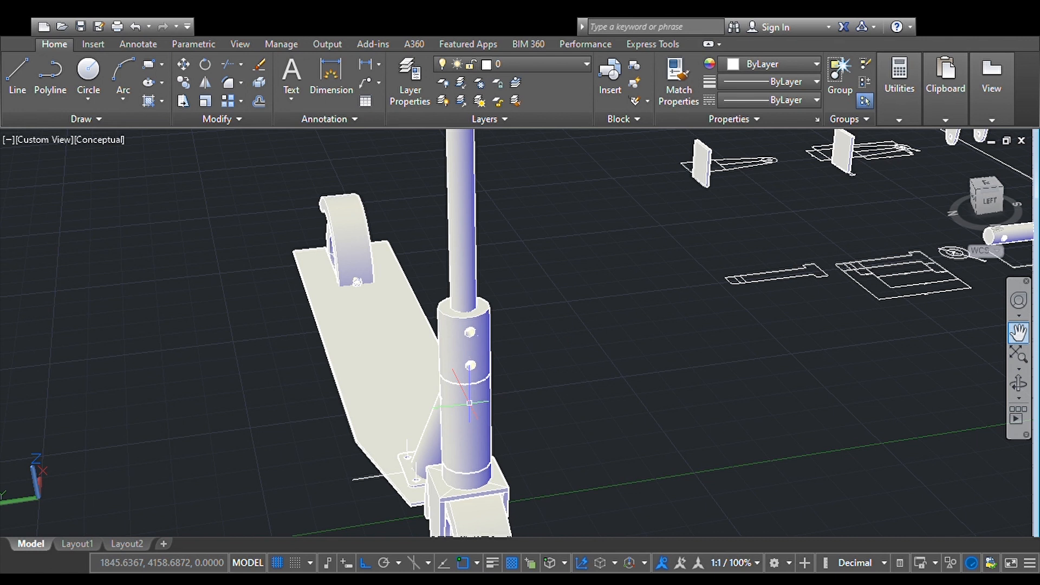
click(452, 391)
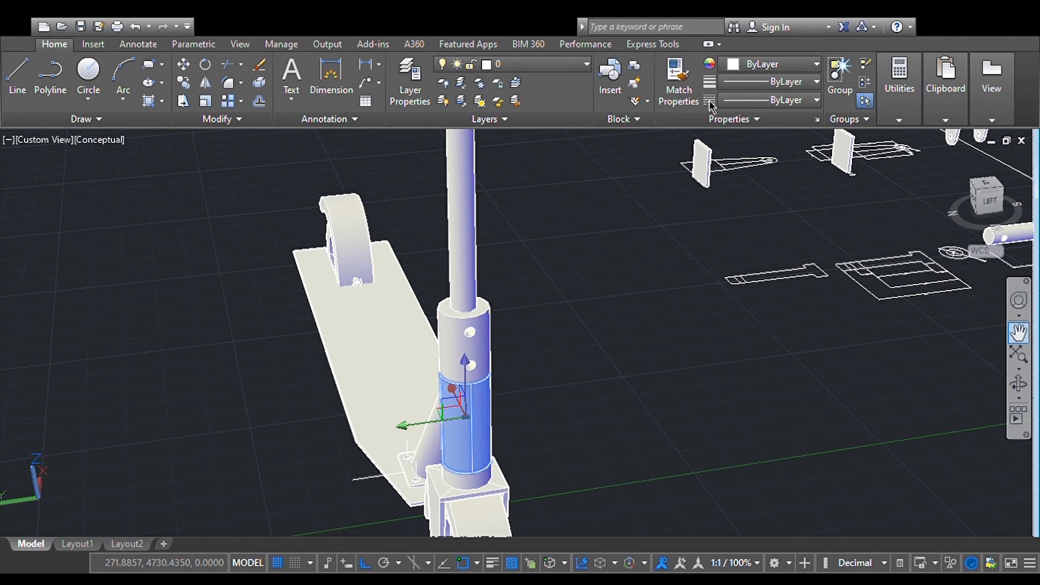
click(488, 404)
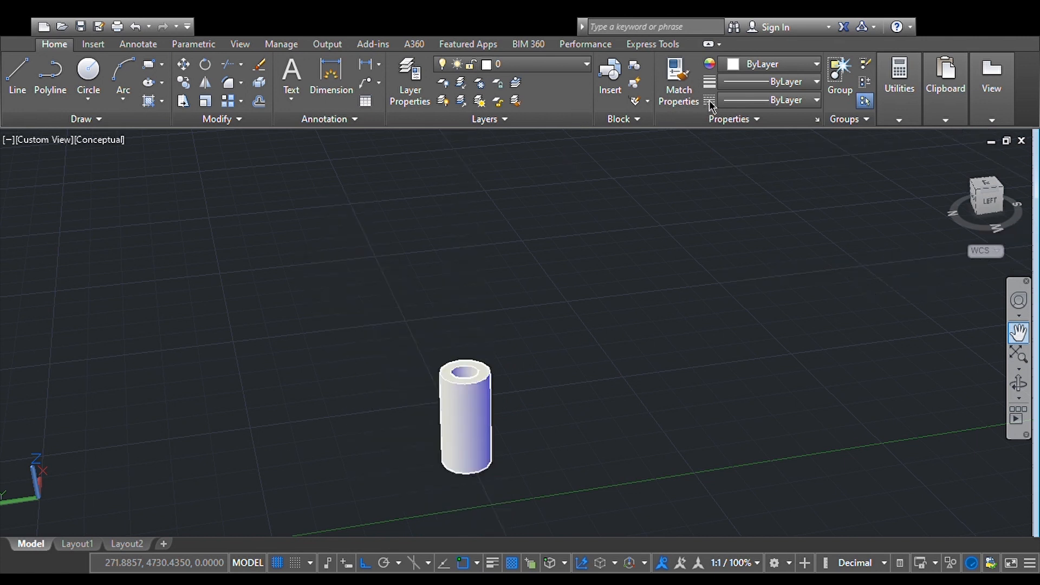
click(489, 404)
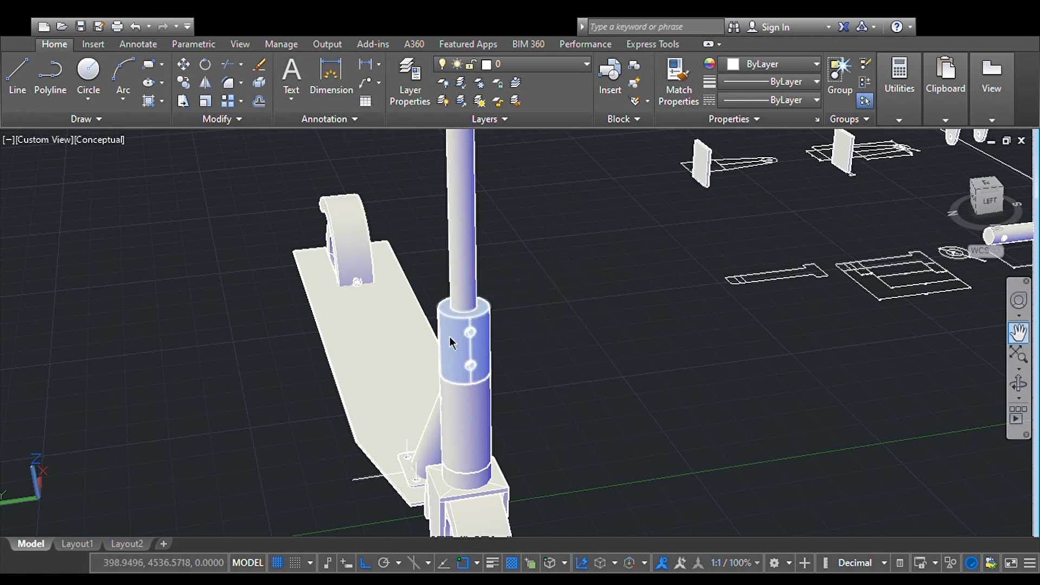
click(530, 365)
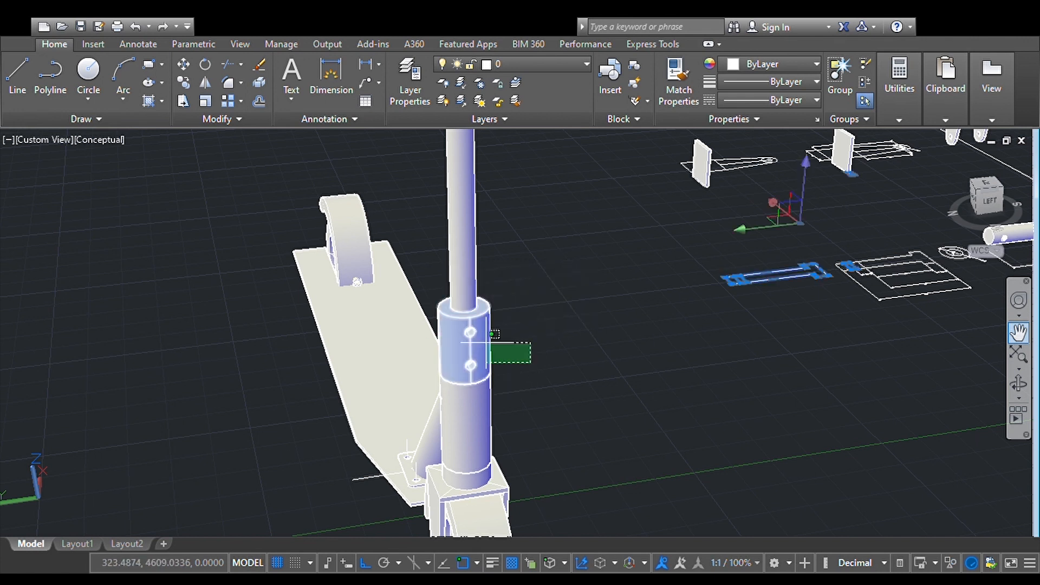
click(447, 339)
key(Escape)
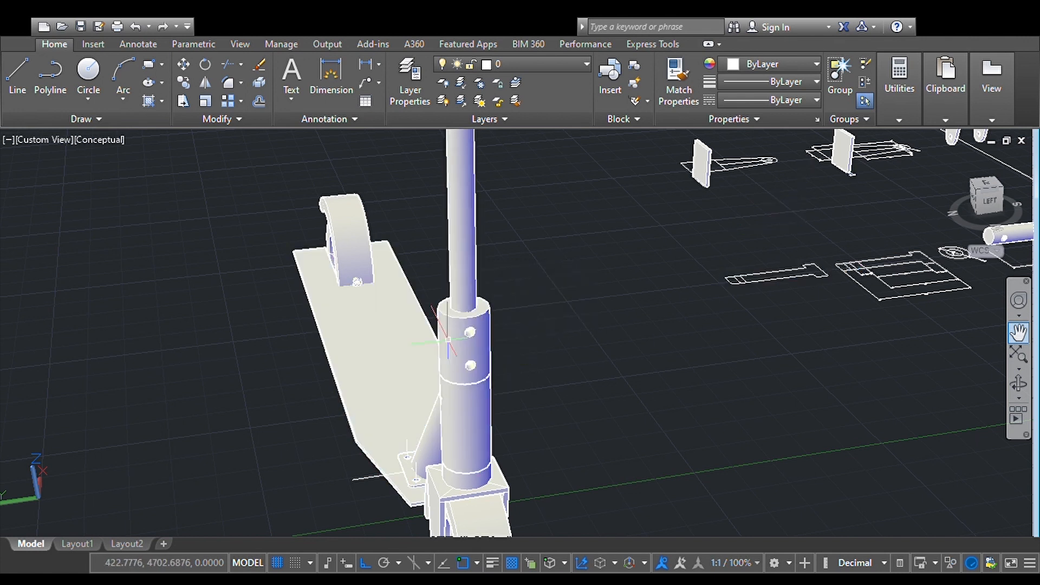
- Hide the drilled upper sleeve to expose the tubes joined inside it, and show it again
click(451, 338)
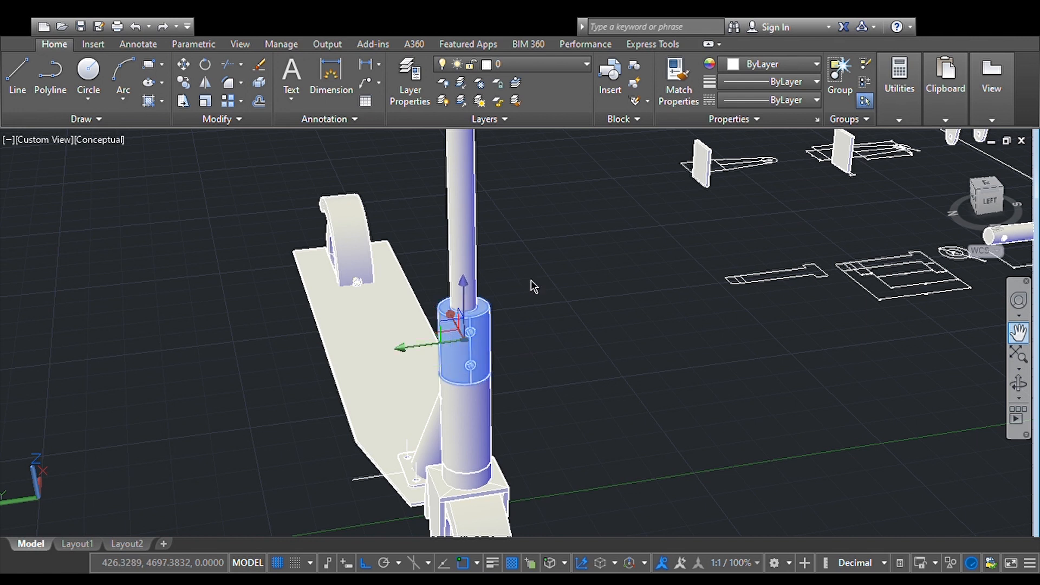
key(Delete)
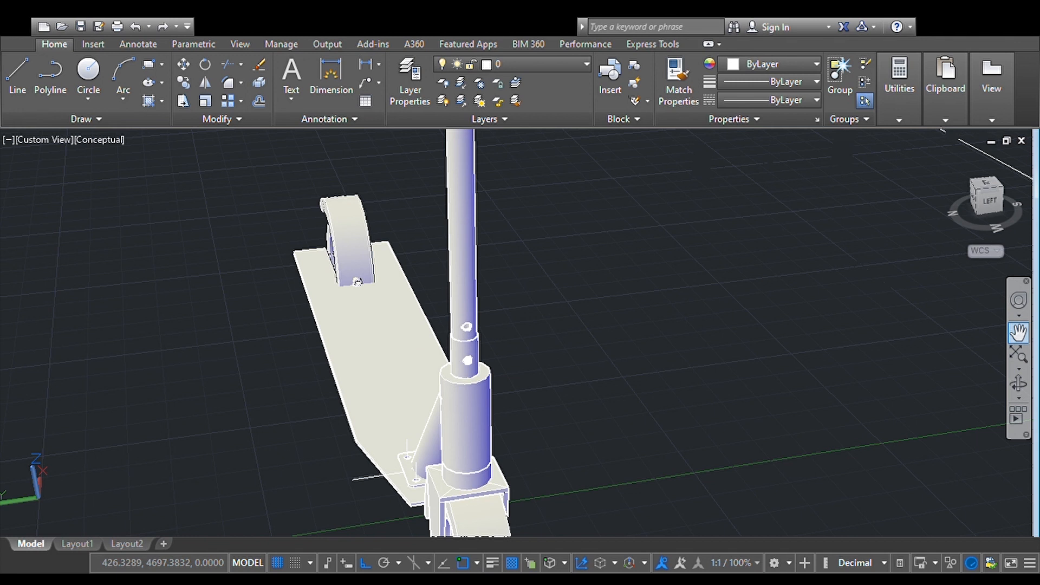
key(ctrl+y)
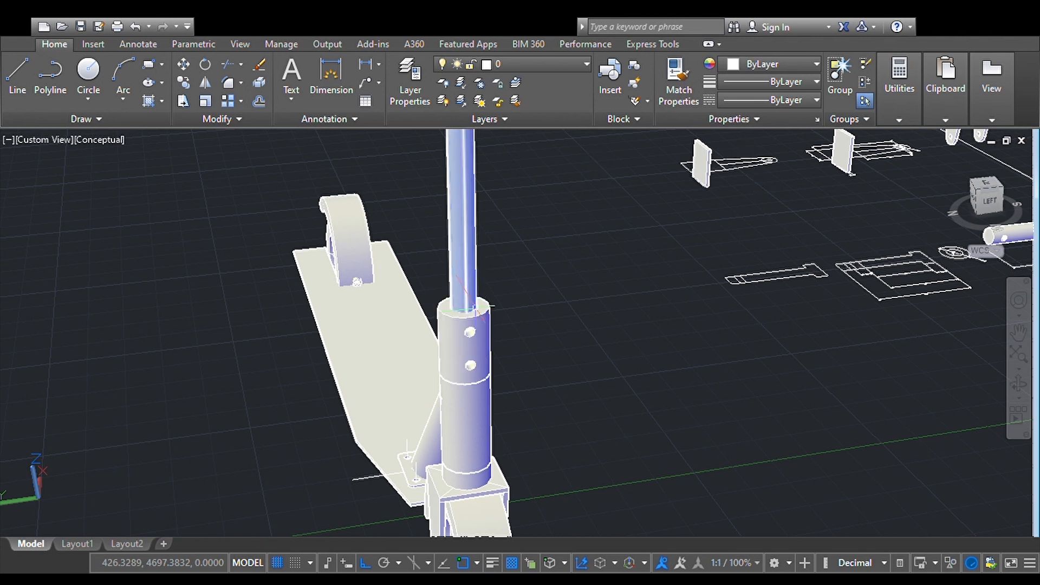
- Look over the scooter and the row of separate parts from a low angle and from the front above
click(1018, 384)
drag(883, 414, 828, 413)
drag(915, 484, 382, 299)
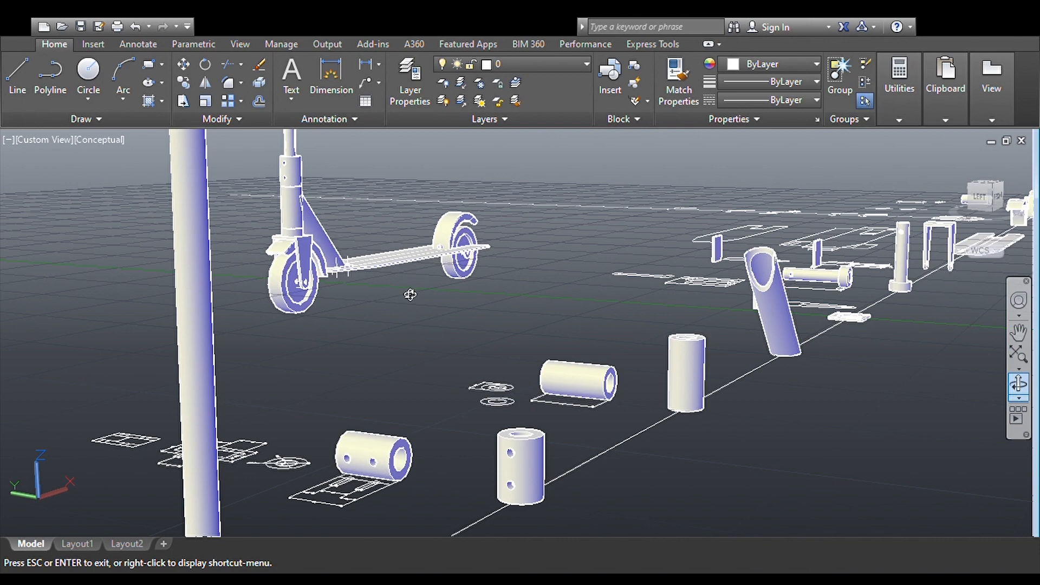
drag(410, 294, 355, 338)
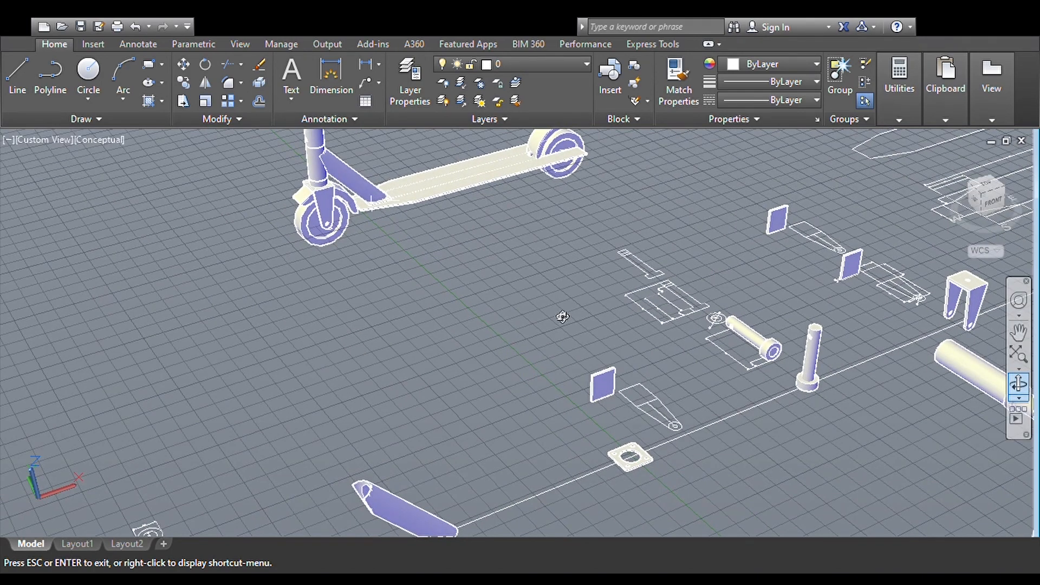
- Select the scooter's plain lower sleeve, slanted brace tube and four-hole base plate at the front of the deck
scroll(563, 317, up, 4)
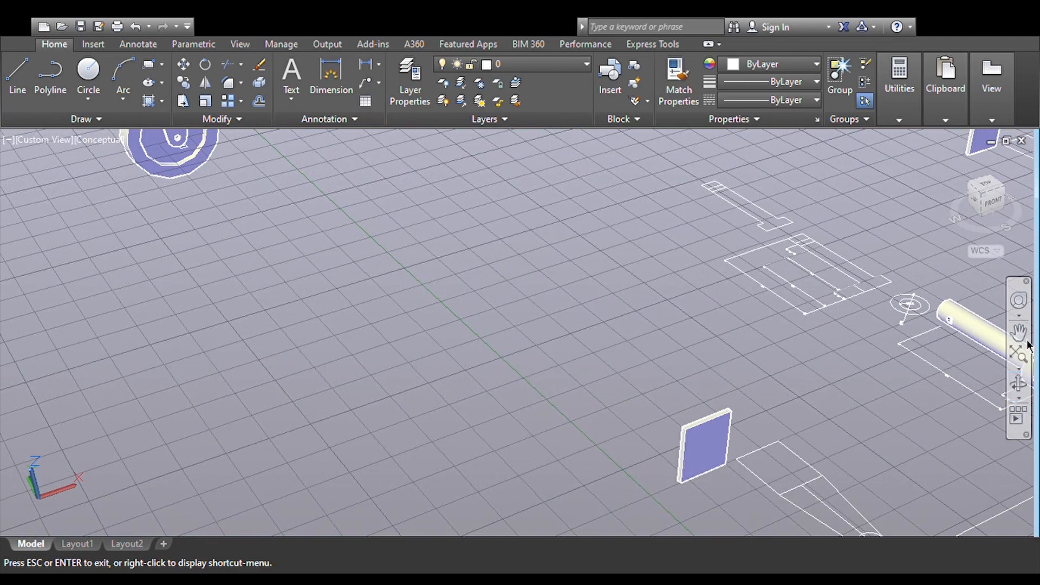
click(1017, 333)
drag(530, 220, 618, 313)
scroll(617, 313, up, 5)
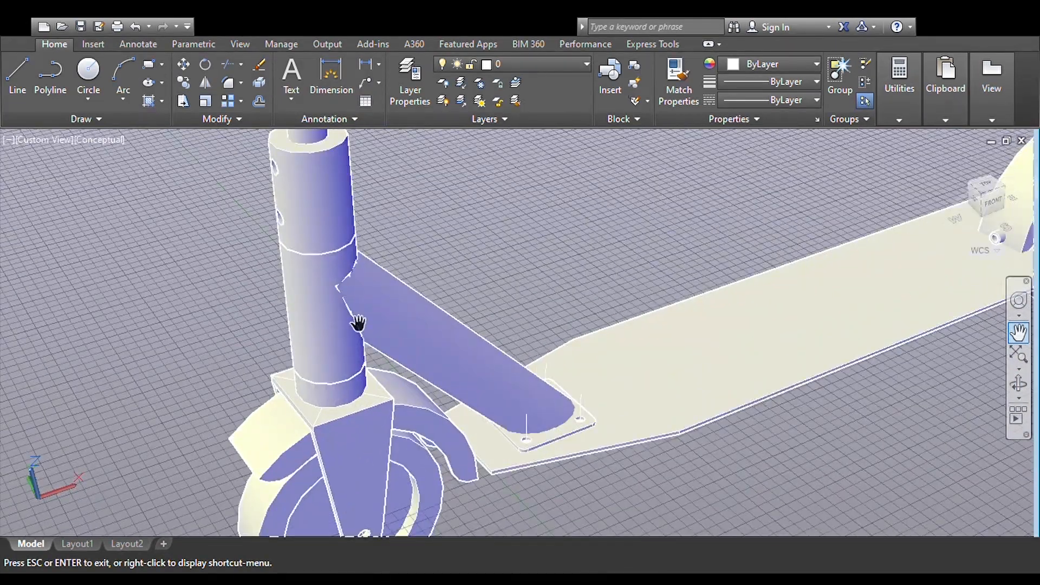
key(Escape)
click(333, 304)
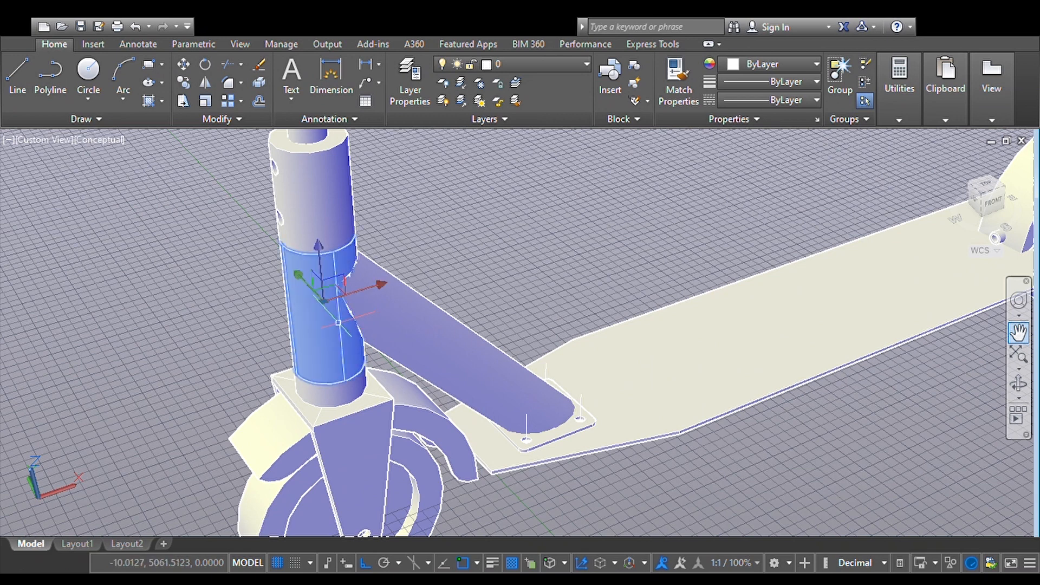
click(407, 327)
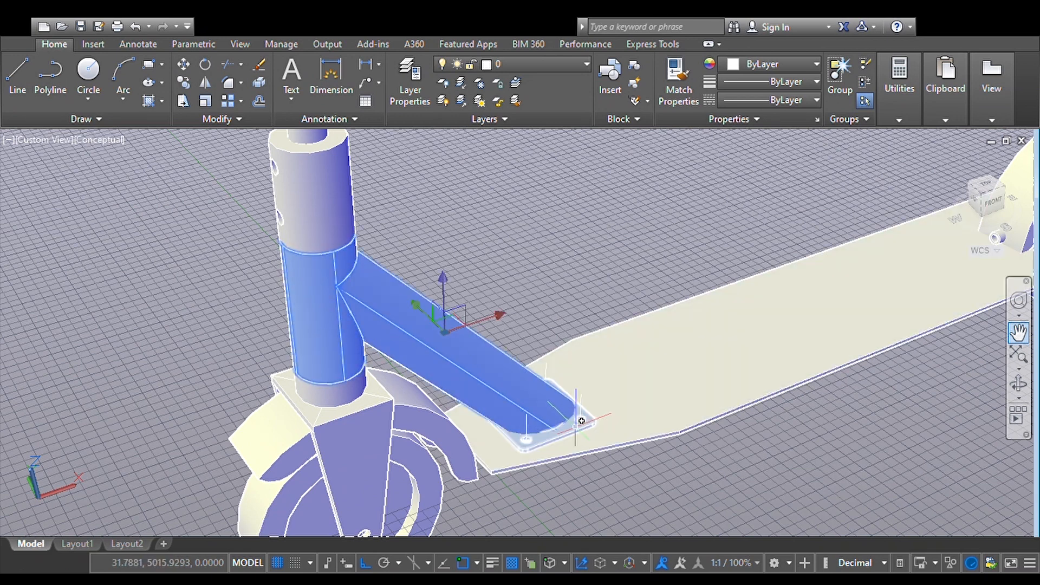
click(574, 426)
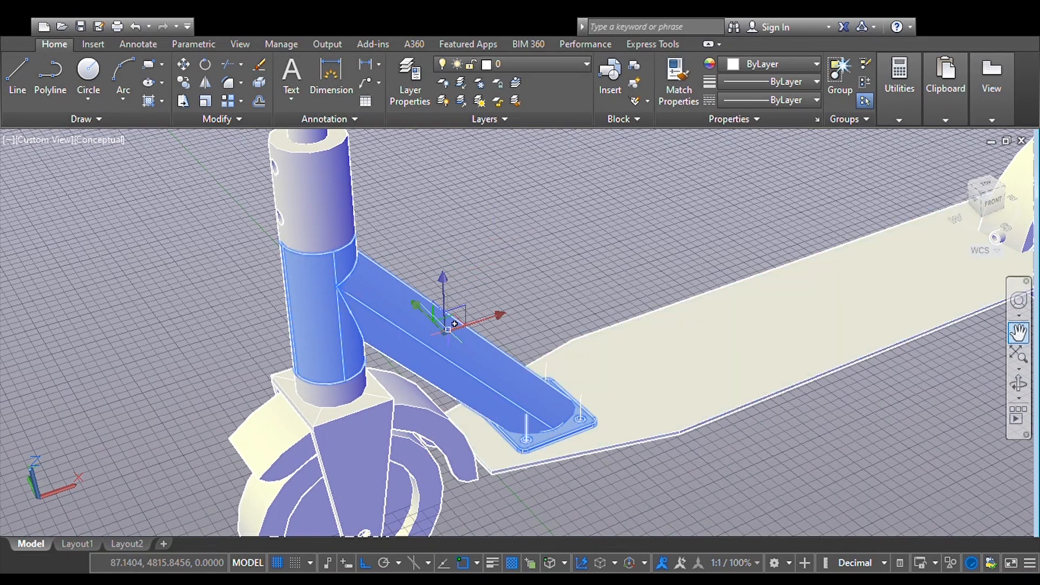
- Compare the assembled sleeve, brace tube and base plate with their separate copies along the baseline
scroll(588, 297, down, 10)
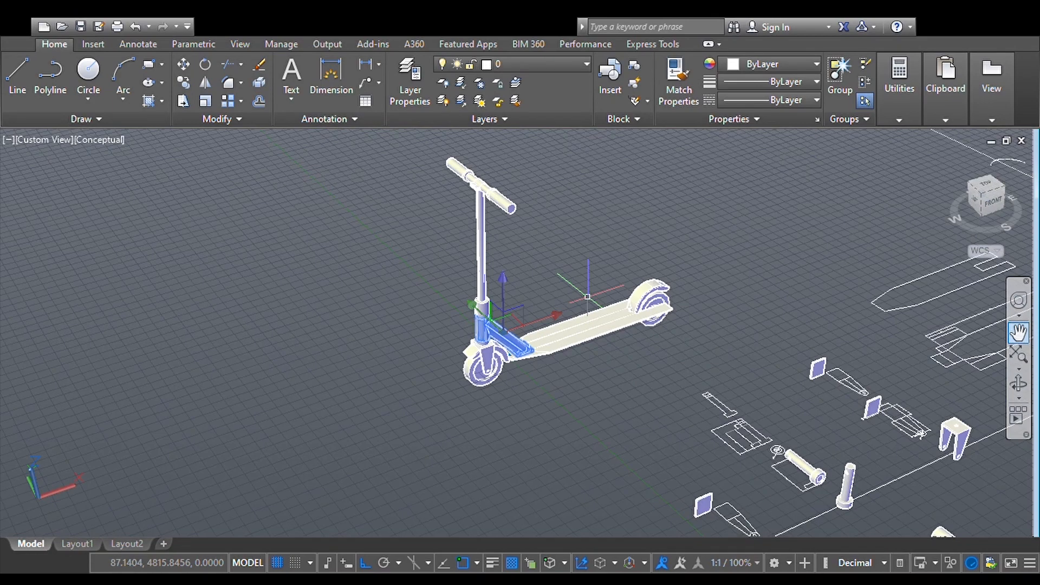
scroll(588, 296, up, 12)
scroll(588, 297, down, 6)
scroll(588, 297, down, 5)
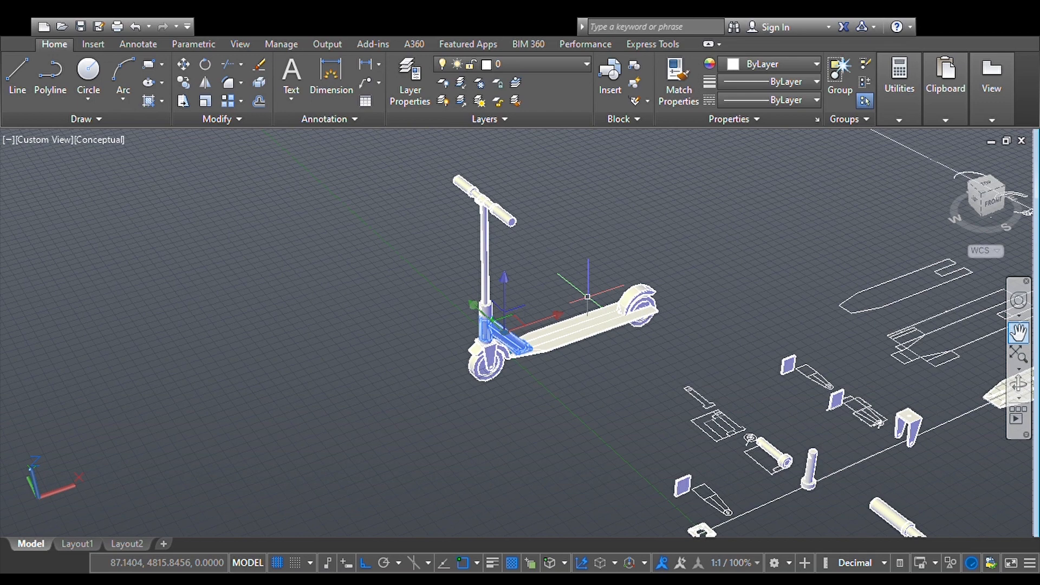
click(1020, 340)
drag(719, 388, 713, 269)
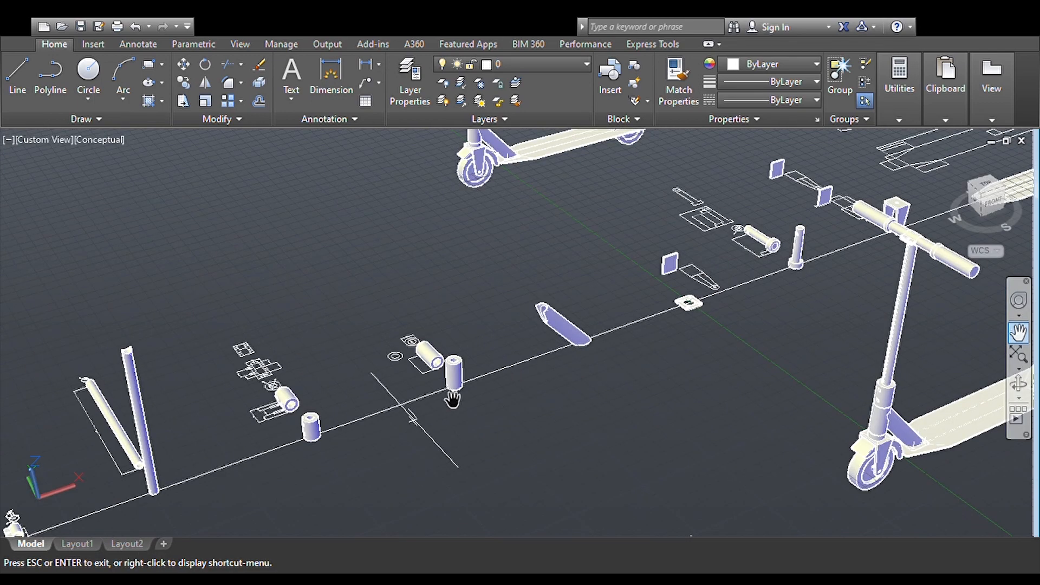
scroll(453, 399, up, 2)
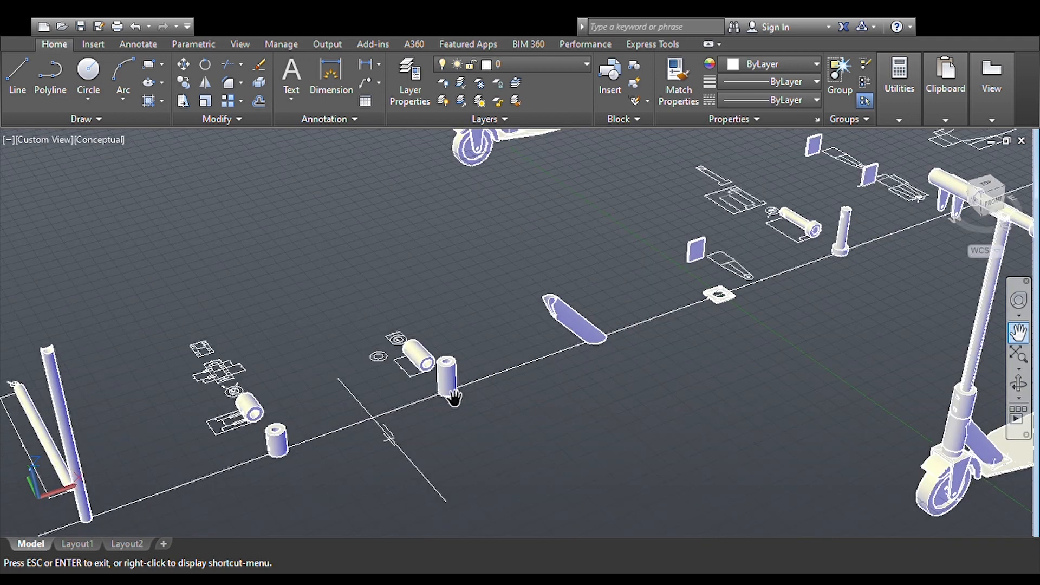
scroll(453, 400, up, 2)
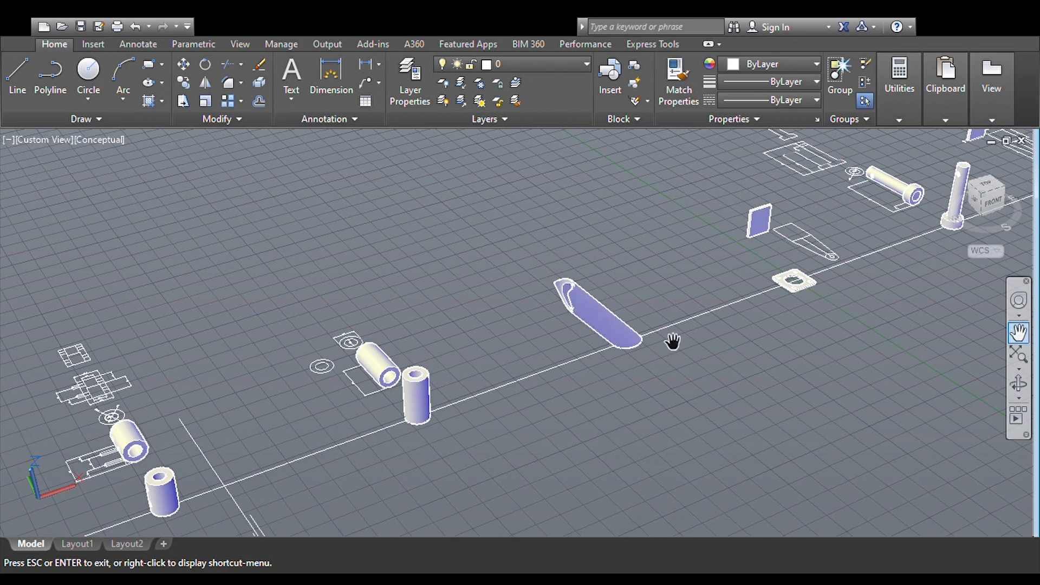
scroll(709, 309, up, 3)
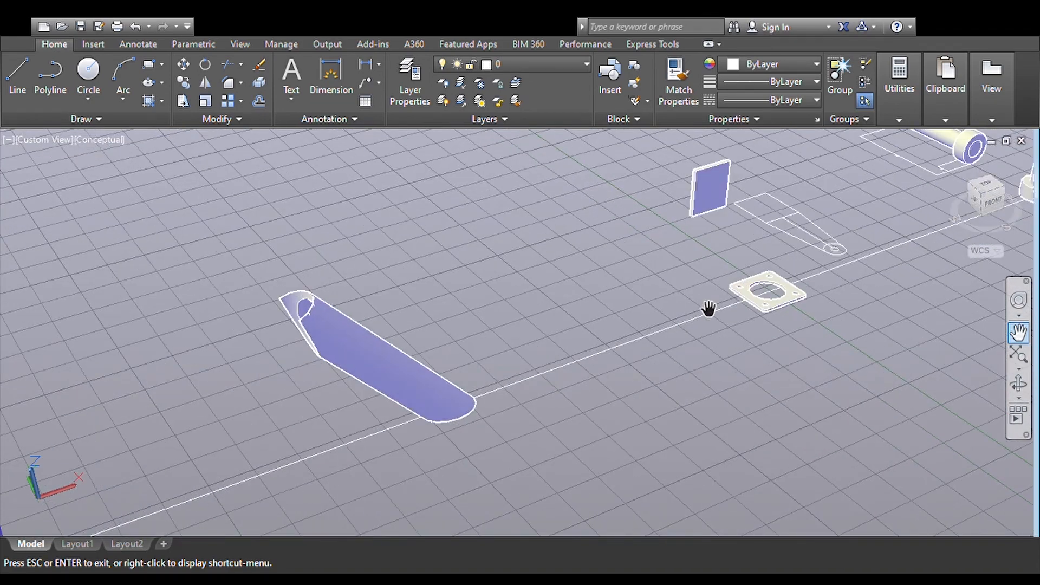
- Inspect the separate square base plate with its large central opening and four corner holes up close
drag(709, 309, 643, 323)
scroll(643, 323, up, 5)
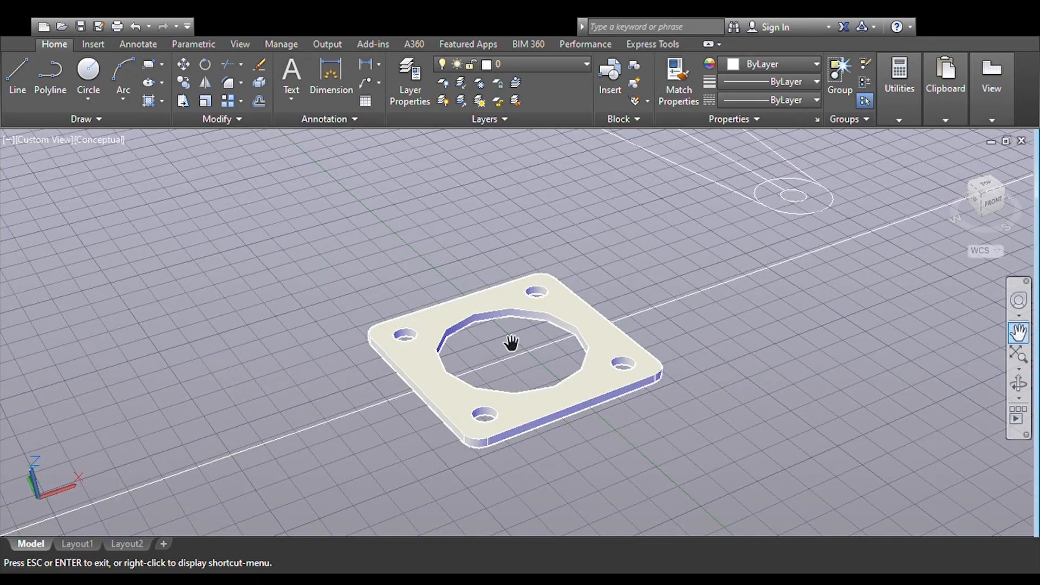
scroll(529, 307, down, 8)
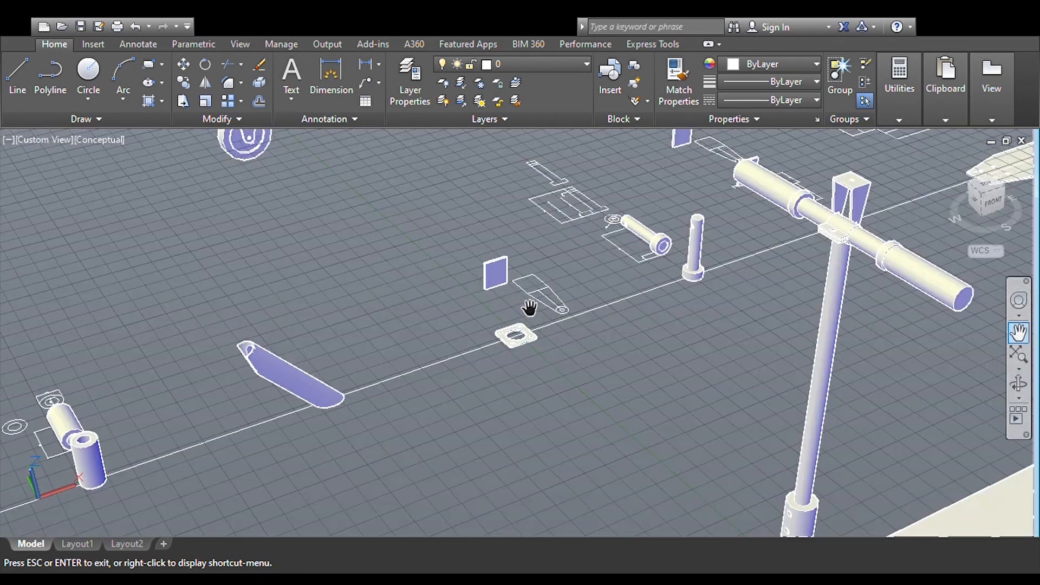
- Inspect the plain sleeve's upright and lying copies together with the ring sketches beside them
drag(174, 372, 314, 351)
scroll(216, 378, up, 5)
scroll(509, 314, up, 4)
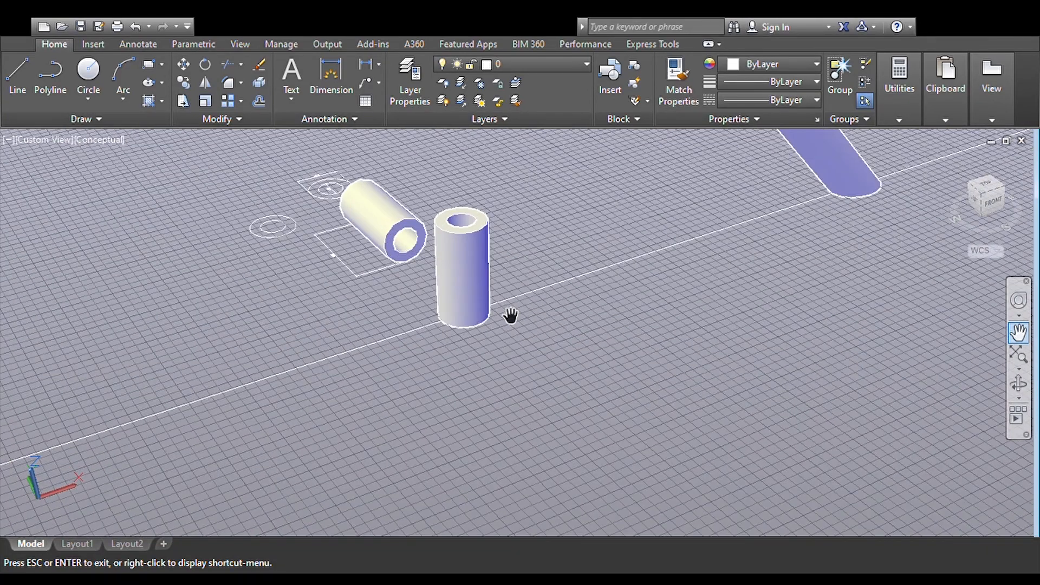
scroll(508, 322, down, 3)
scroll(506, 329, up, 3)
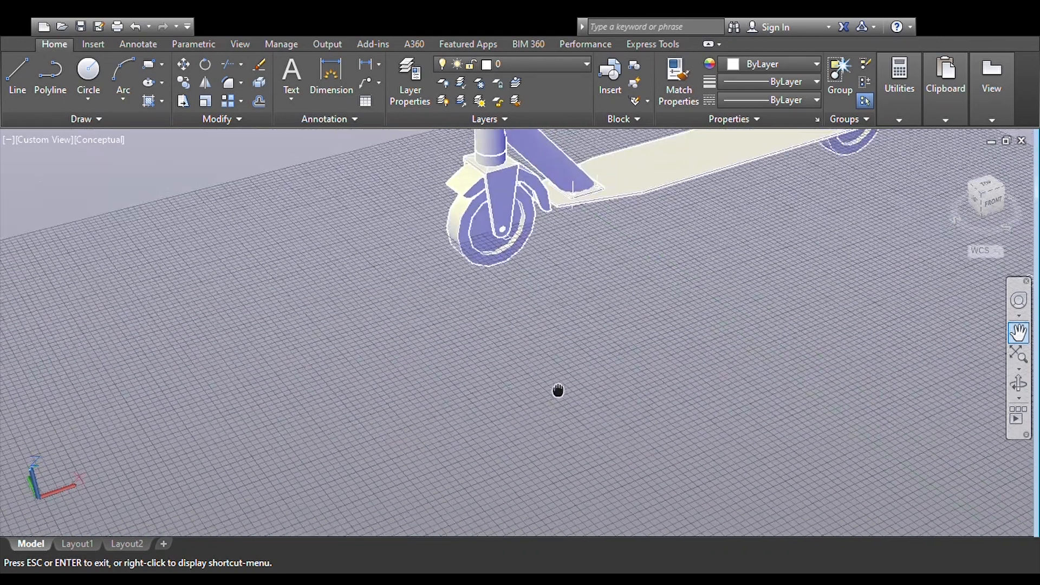
- Hide the drilled upper sleeve on the assembled scooter's steering column
drag(558, 390, 563, 463)
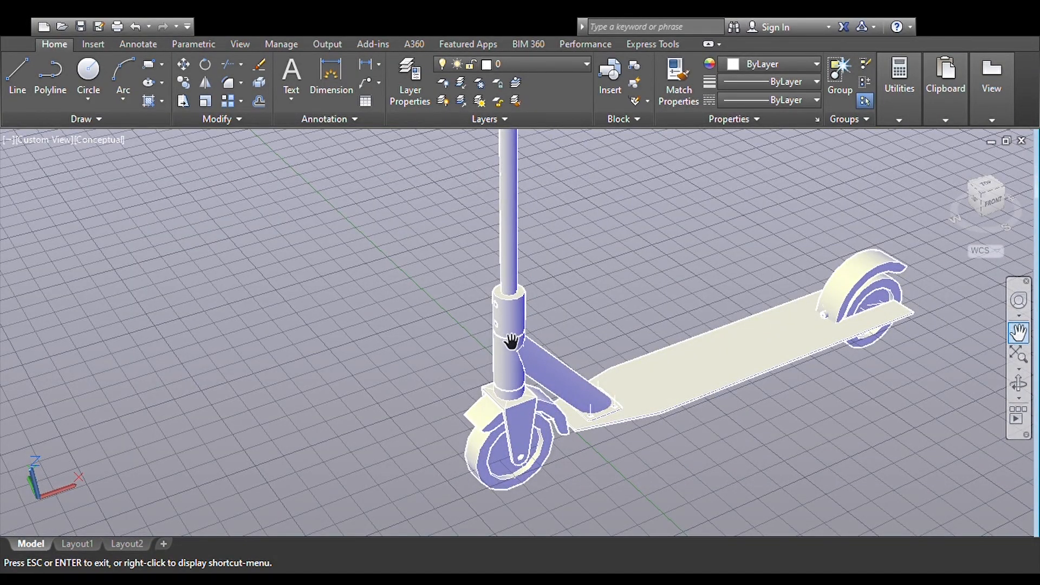
key(Escape)
click(509, 317)
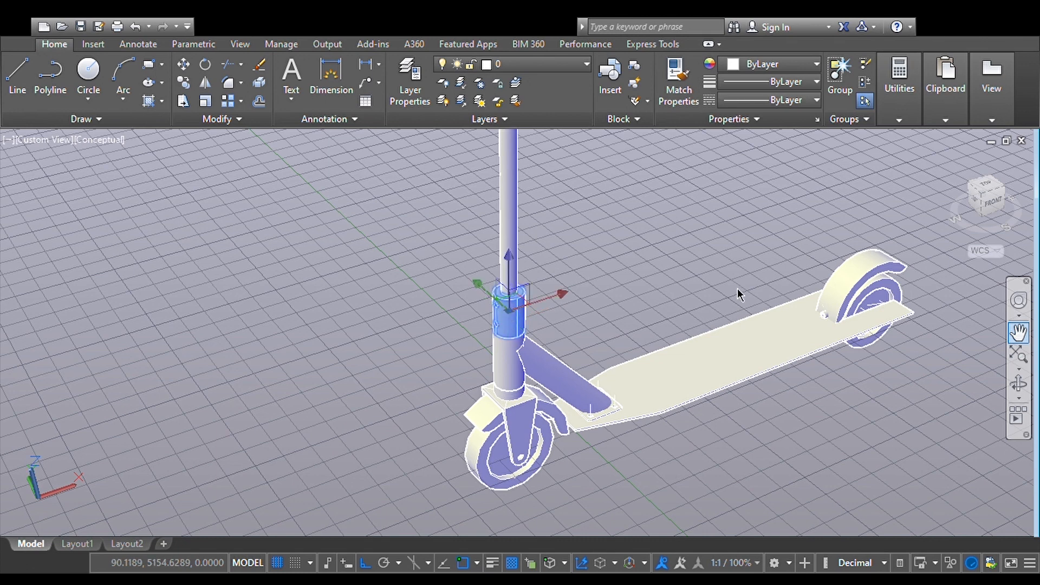
key(Delete)
click(571, 348)
click(867, 427)
key(Delete)
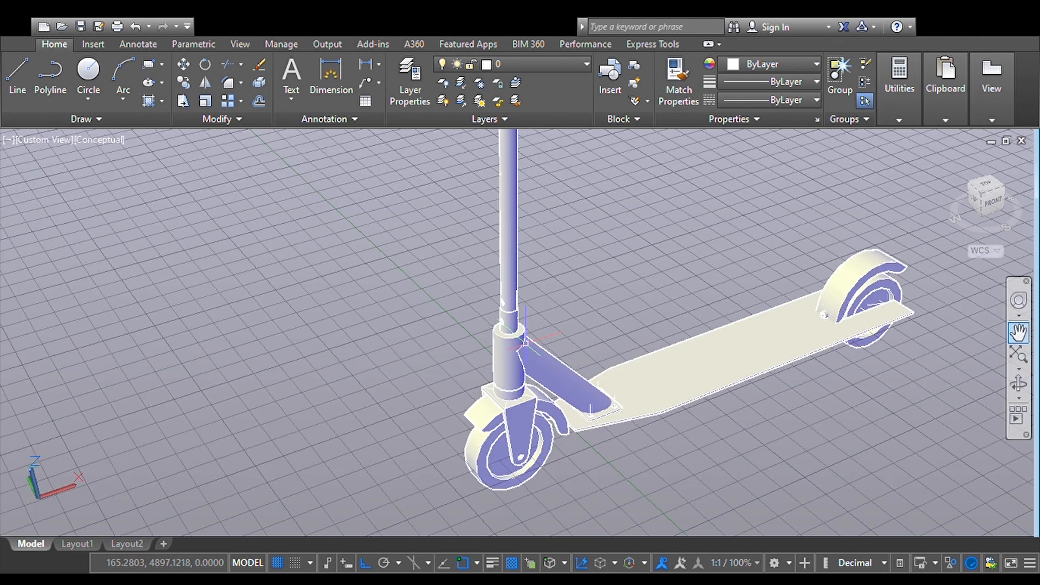
- Inspect the inner steering tube where it rises out of the sleeve on the assembled scooter
scroll(524, 342, up, 3)
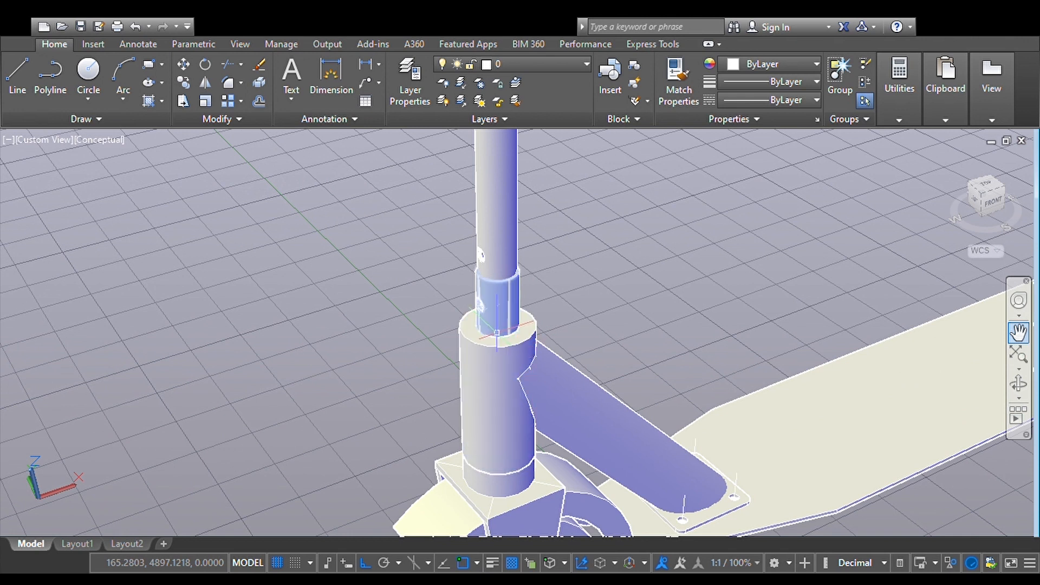
click(493, 304)
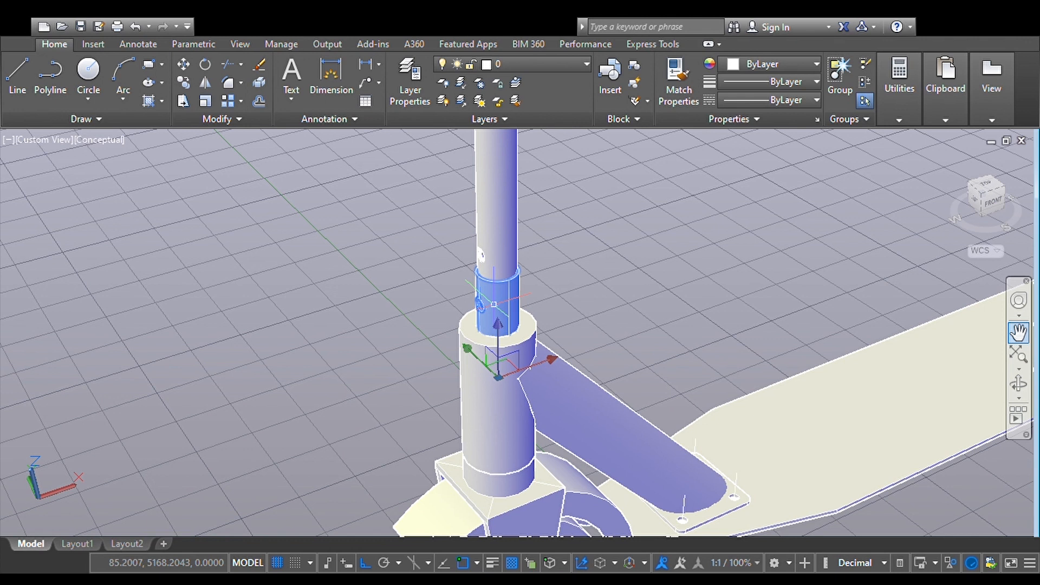
click(478, 384)
key(Escape)
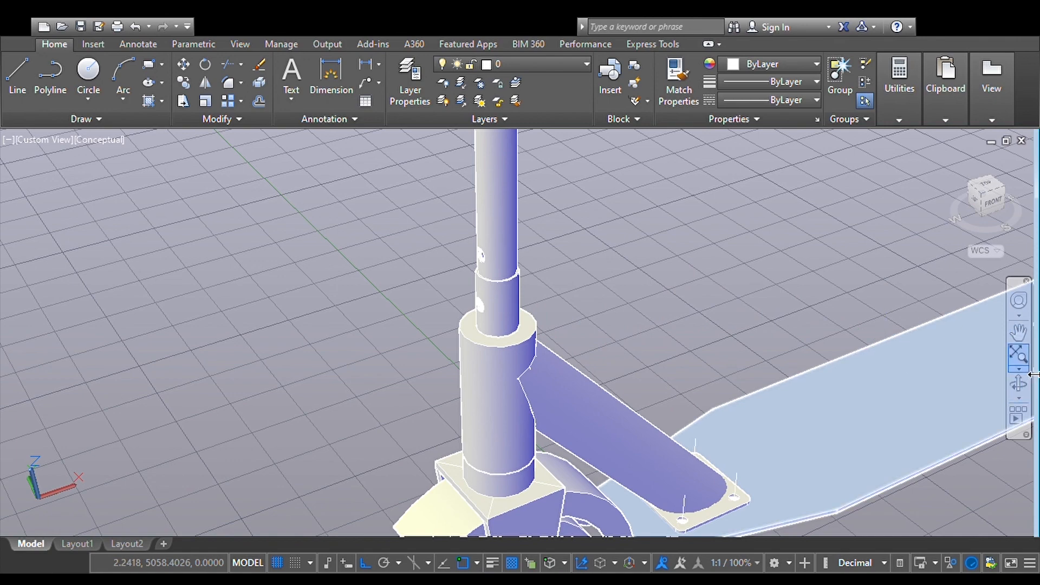
- Examine the separate angled brace tube with its curved end cut, along with the sleeves beside it on the baseline
click(1018, 332)
drag(810, 392, 806, 258)
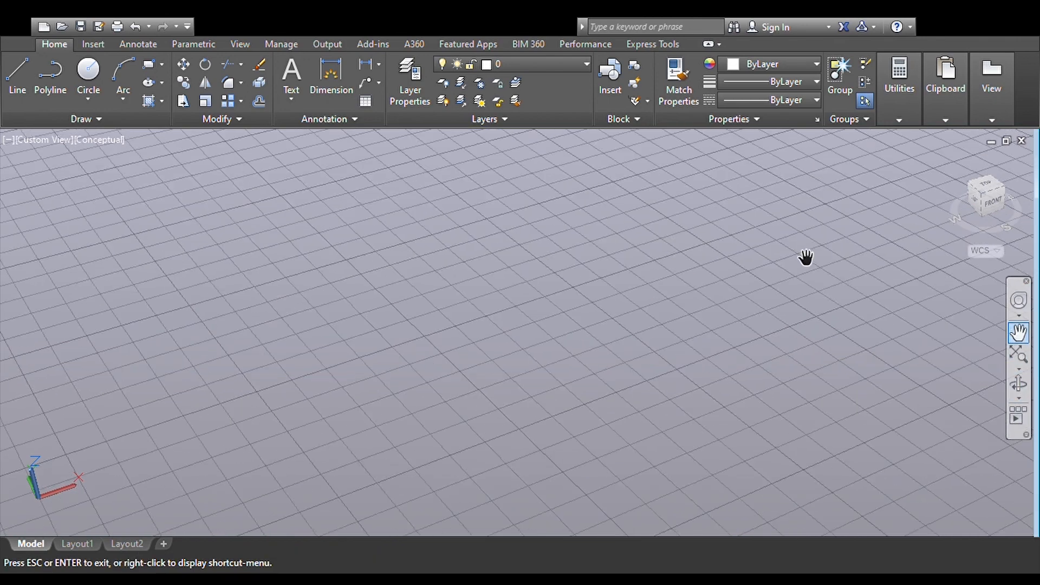
scroll(805, 258, down, 5)
drag(681, 382, 727, 285)
drag(659, 287, 597, 337)
scroll(596, 336, up, 3)
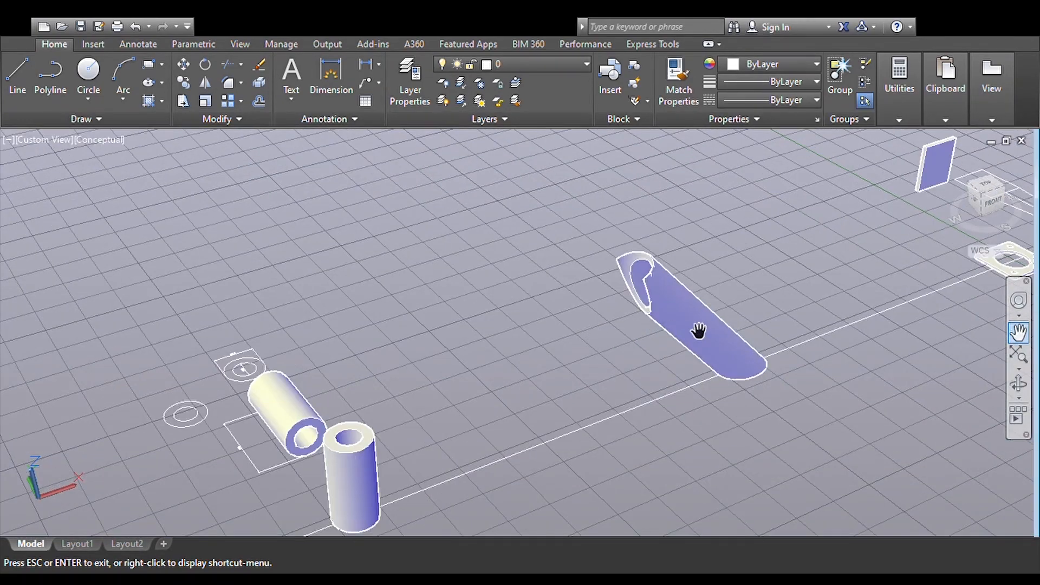
drag(697, 331, 676, 337)
scroll(674, 337, up, 3)
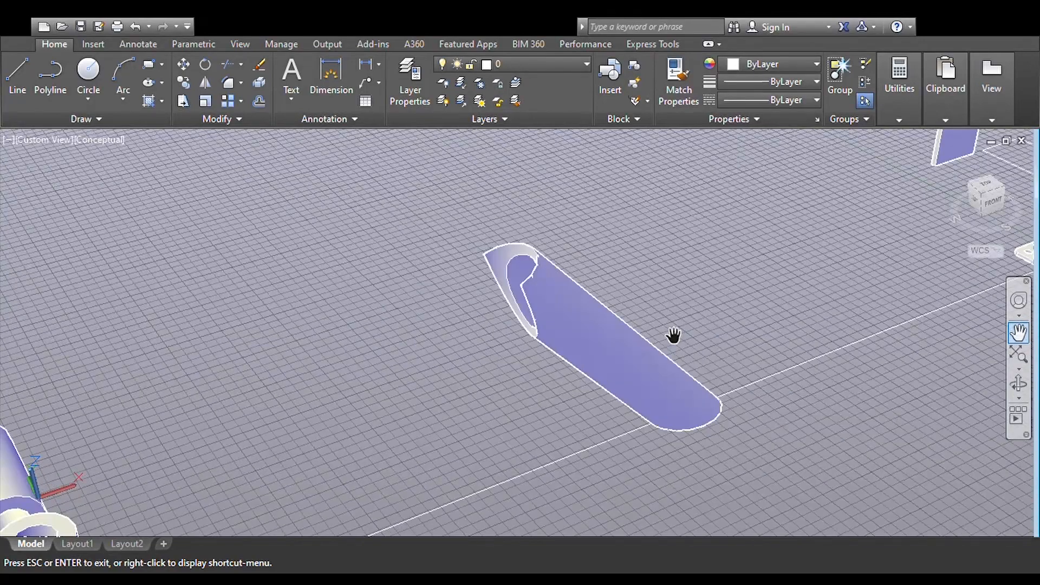
drag(653, 345, 626, 347)
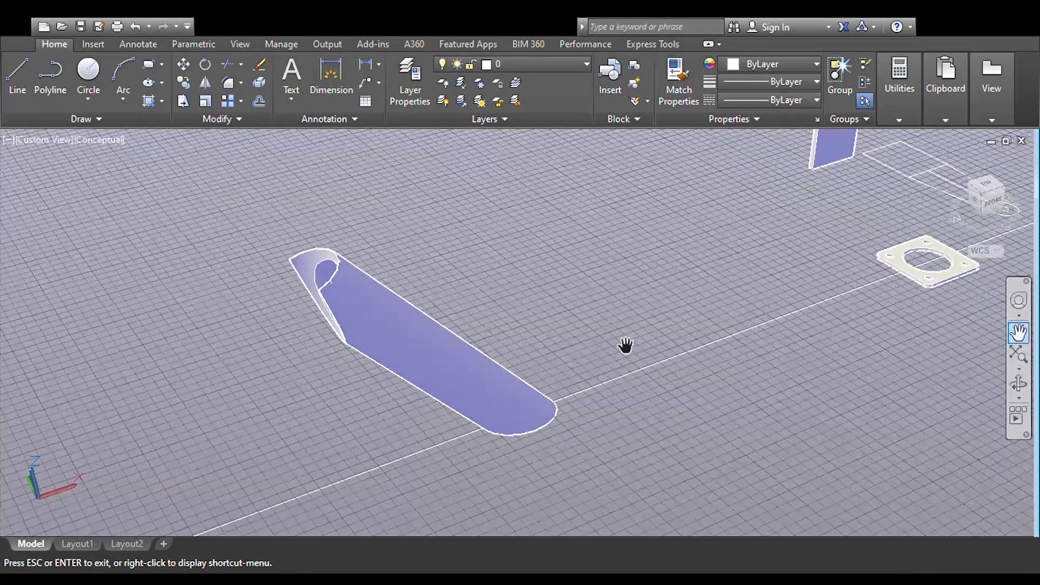
scroll(626, 346, down, 5)
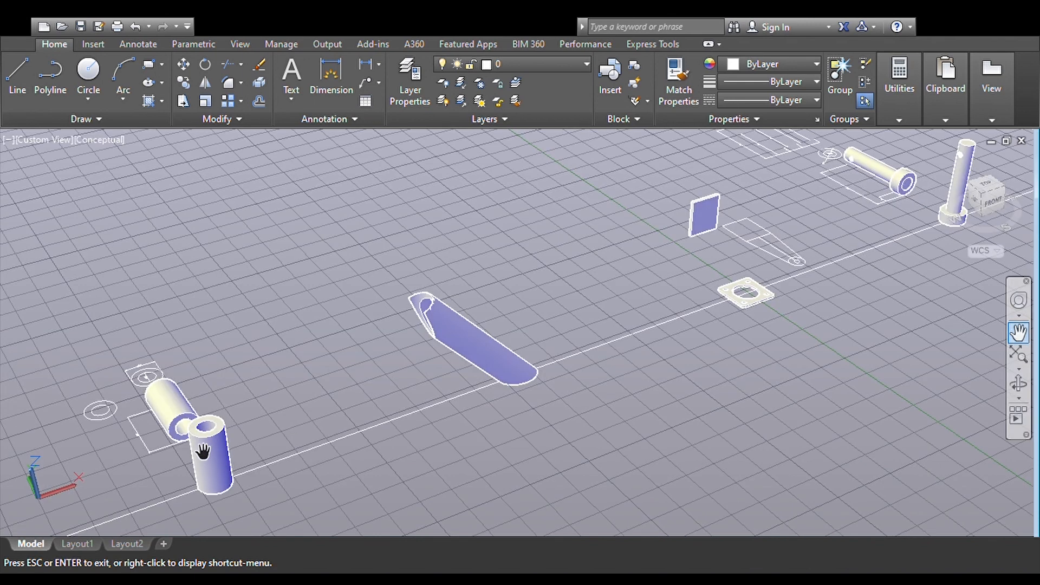
- View the row of separate parts from a different angle and inspect the square base plate's holes and opening
key(Escape)
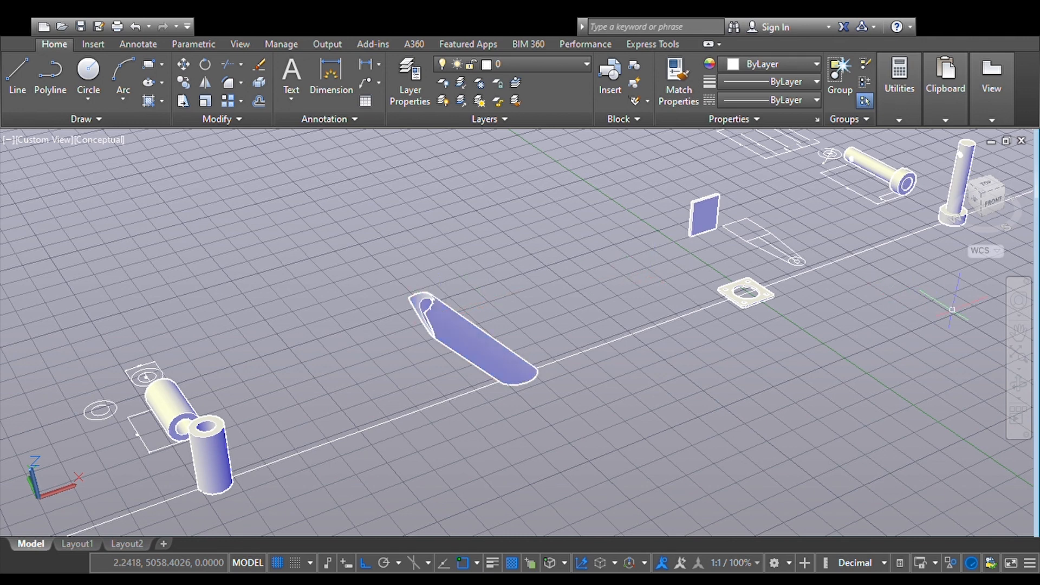
click(1018, 384)
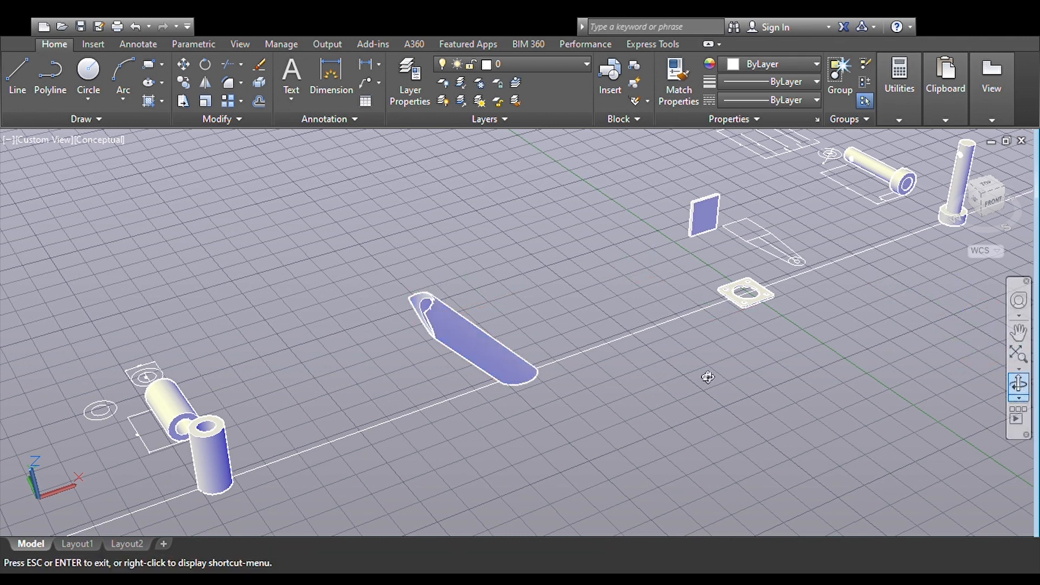
drag(557, 418, 372, 422)
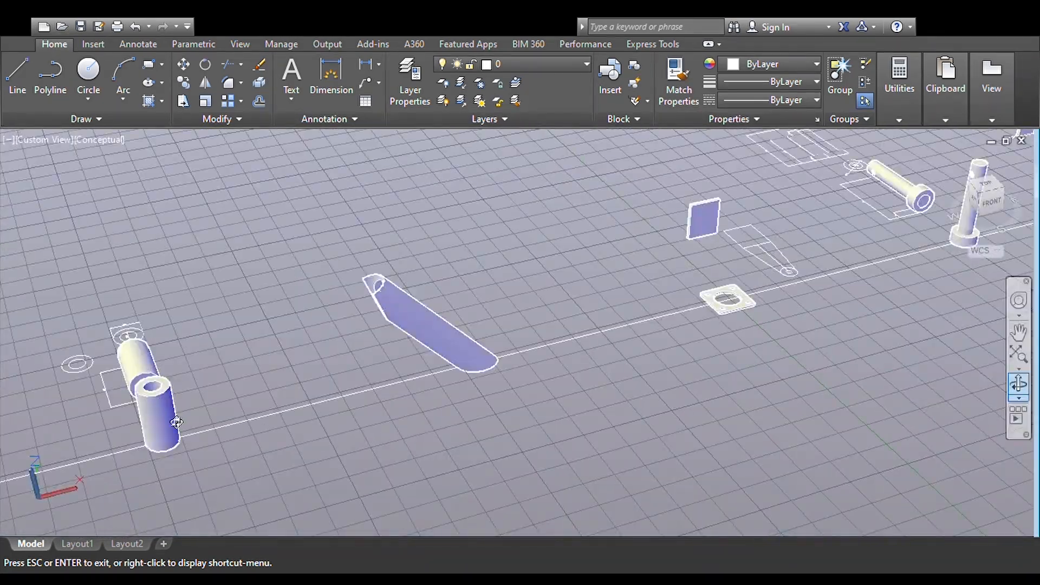
key(Escape)
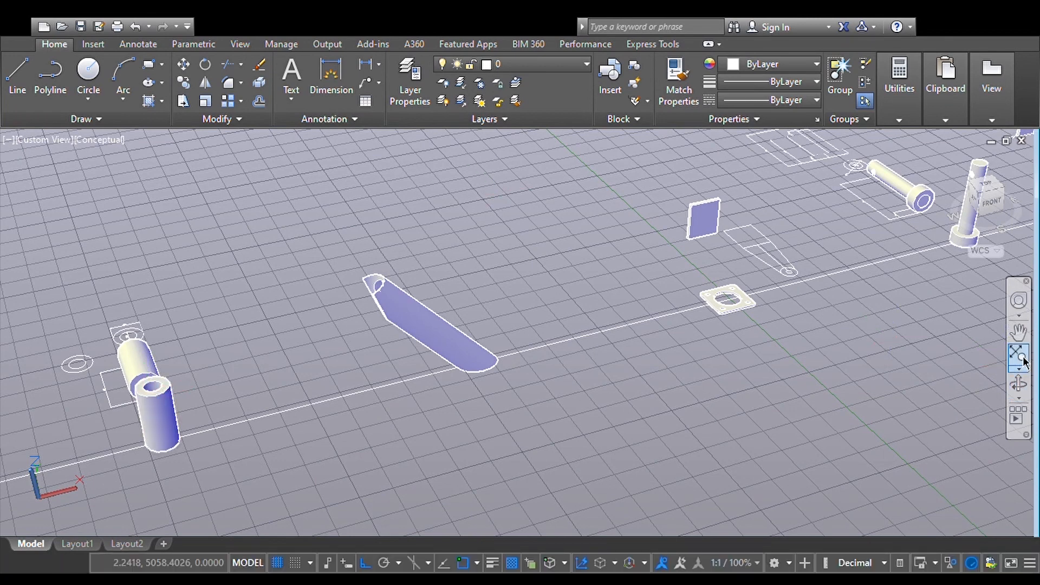
click(1019, 336)
drag(634, 410, 599, 423)
drag(590, 388, 531, 391)
scroll(560, 399, up, 5)
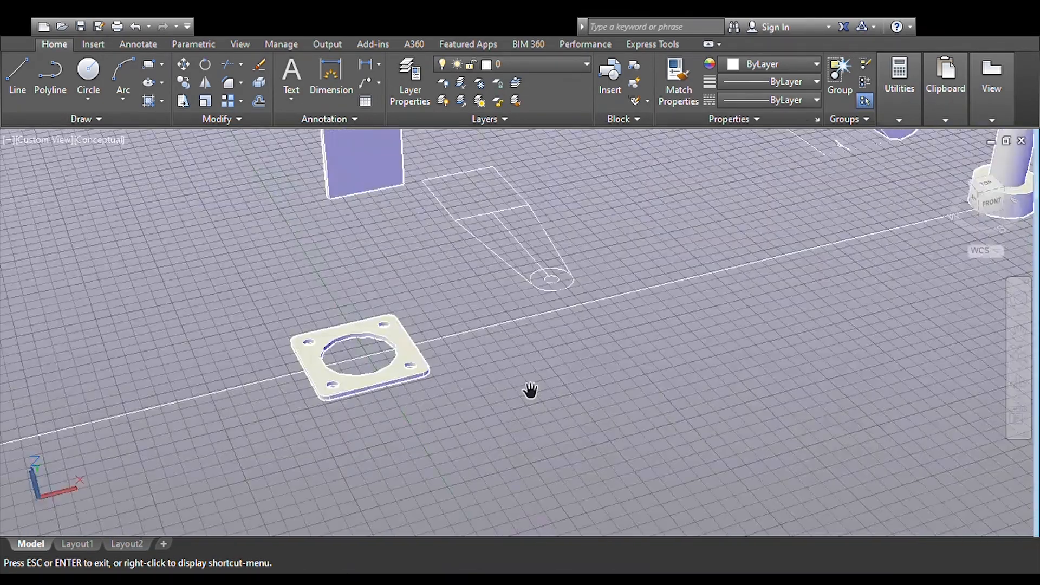
drag(444, 389, 449, 389)
scroll(449, 388, up, 4)
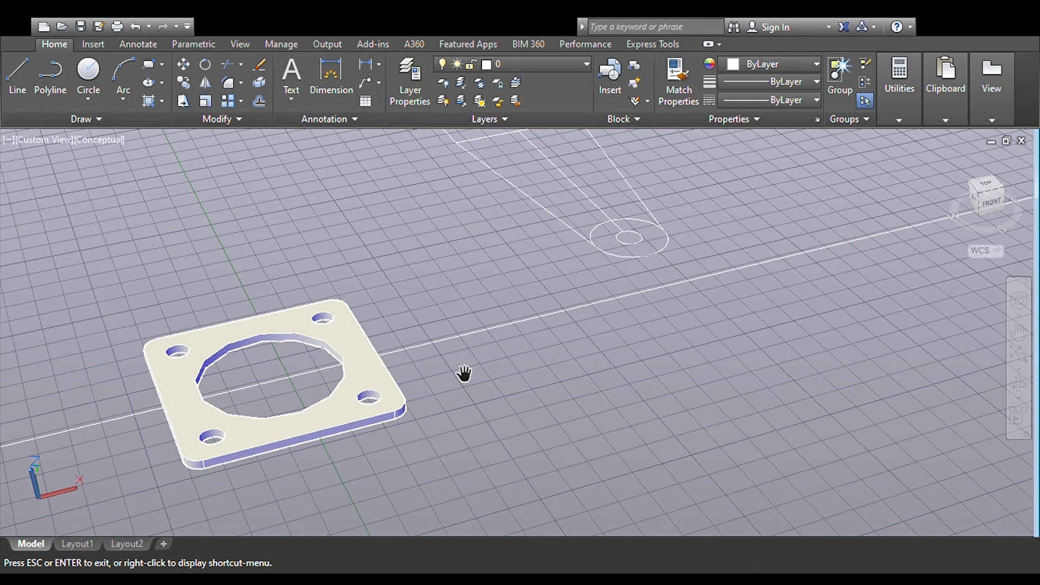
- Inspect the upright and lying copies of the separate collared steering tube next to their dimensioned sketches
scroll(464, 374, down, 5)
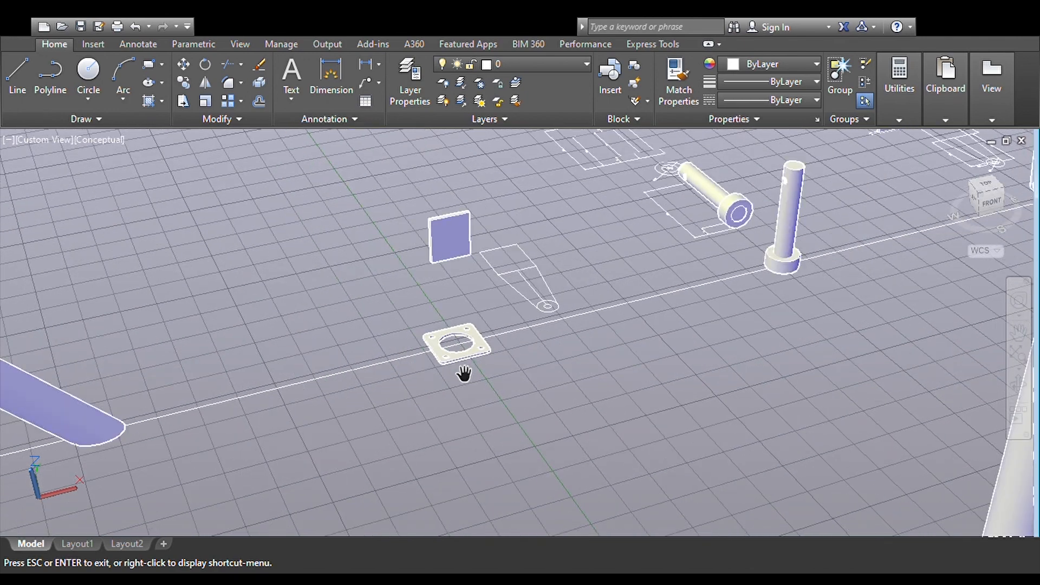
scroll(465, 374, down, 3)
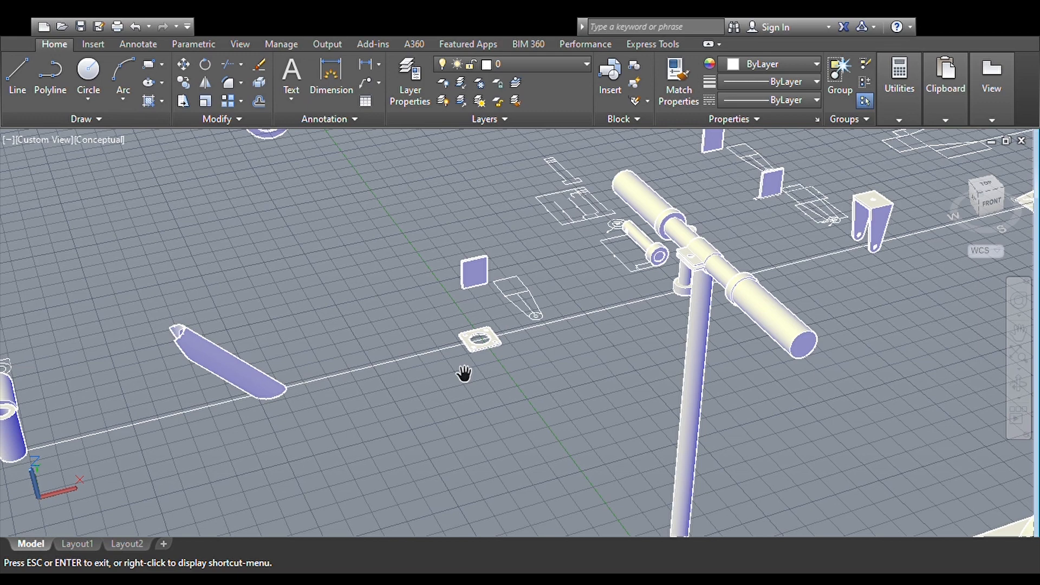
drag(485, 339, 530, 330)
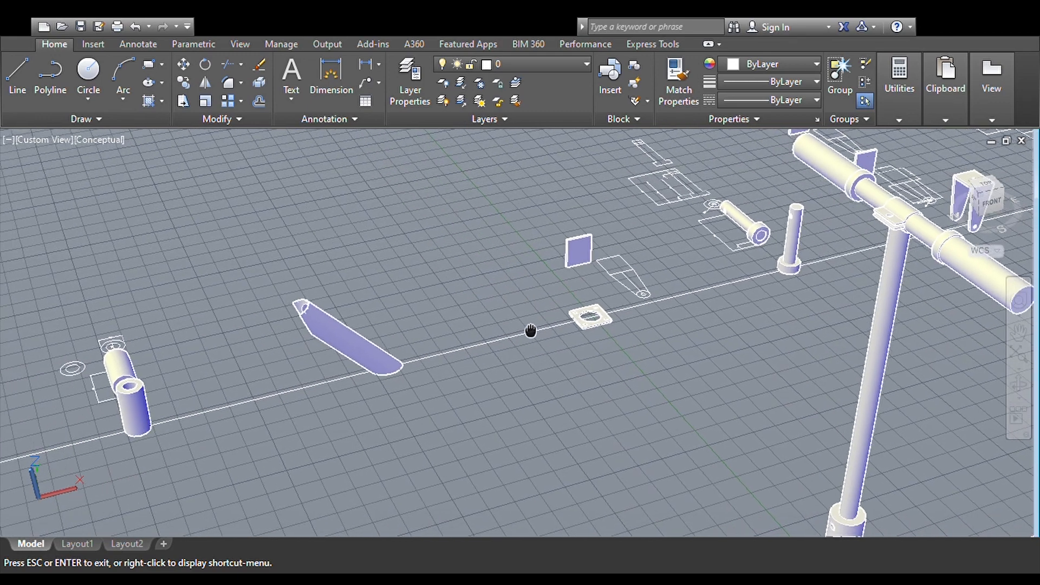
drag(600, 366, 555, 378)
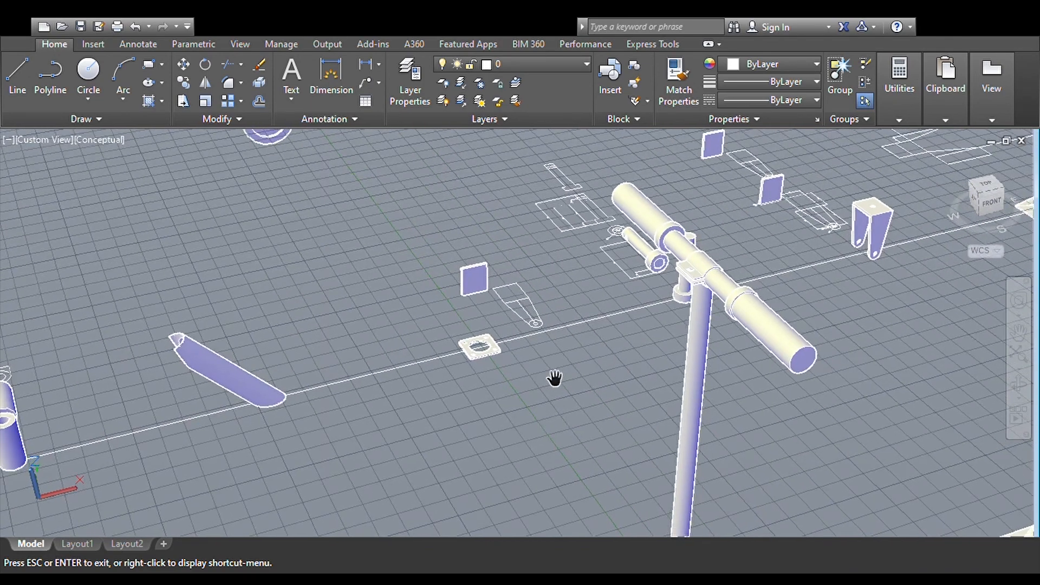
scroll(555, 378, up, 1)
drag(681, 337, 653, 352)
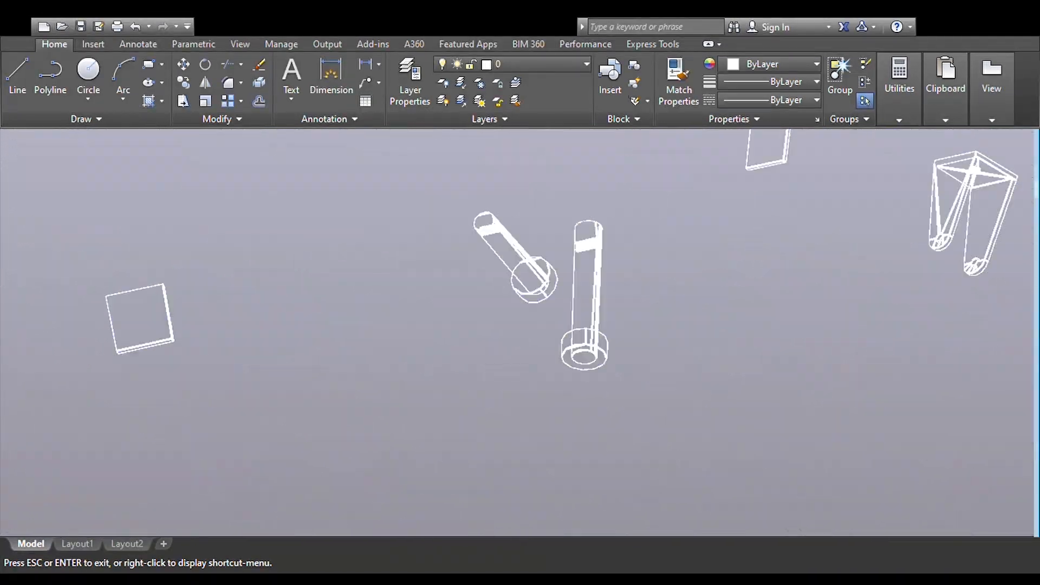
scroll(609, 356, up, 2)
drag(608, 355, 591, 370)
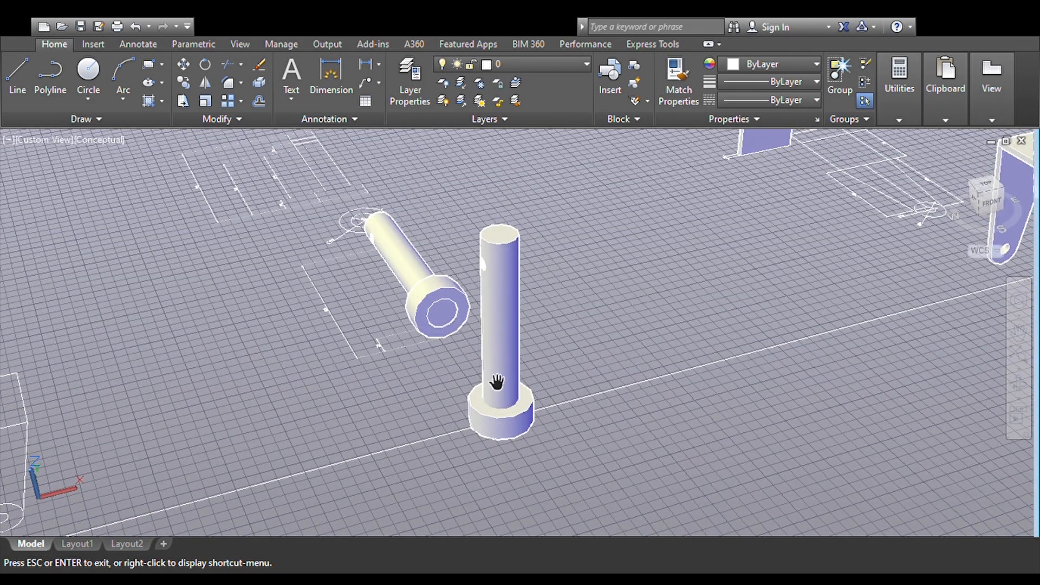
- Compare the separate collared tube and fork bracket with the assembled scooter
drag(466, 204, 546, 307)
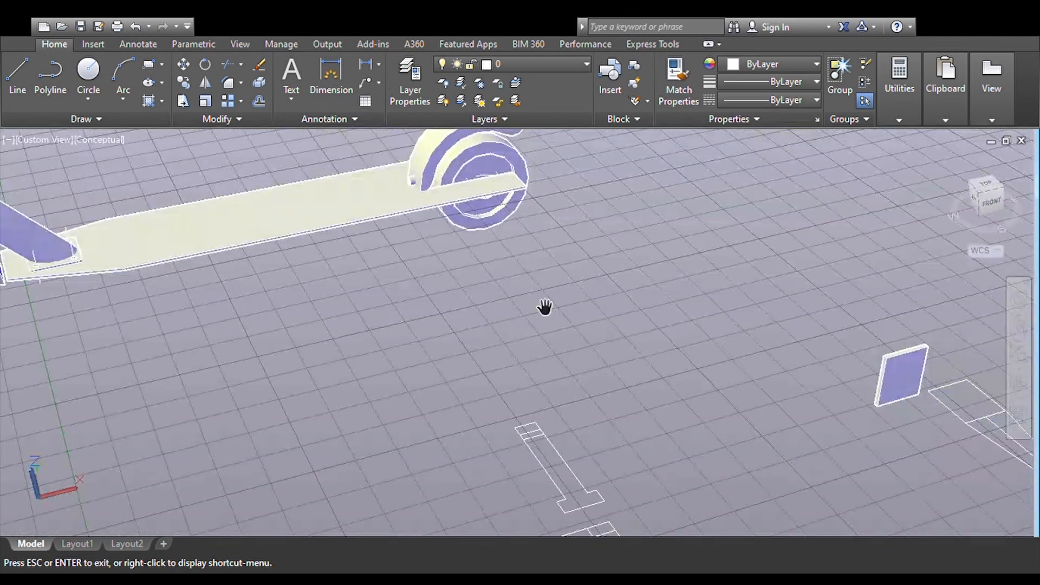
scroll(545, 307, down, 1)
drag(623, 363, 520, 232)
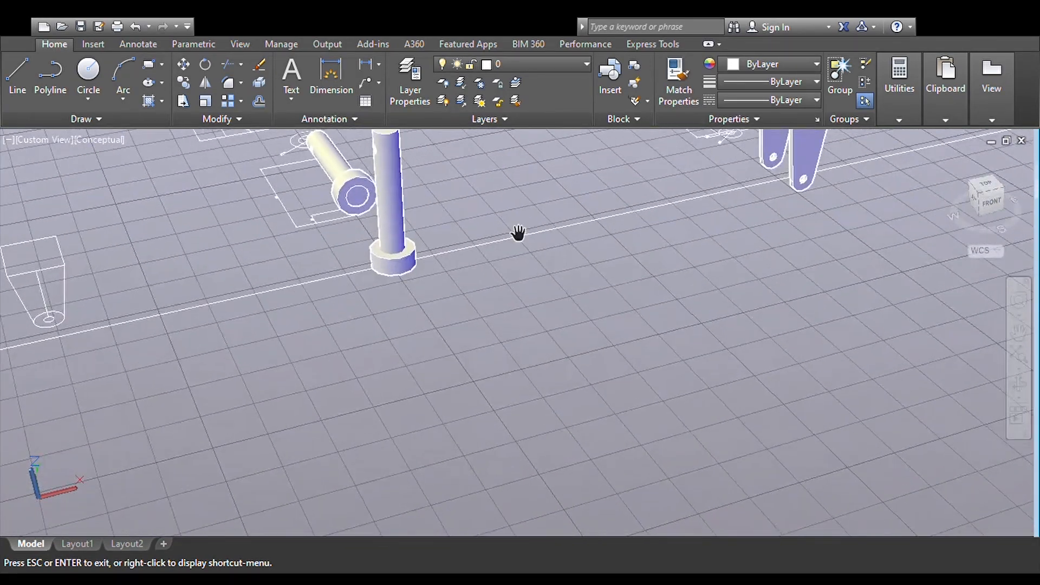
drag(415, 238, 389, 272)
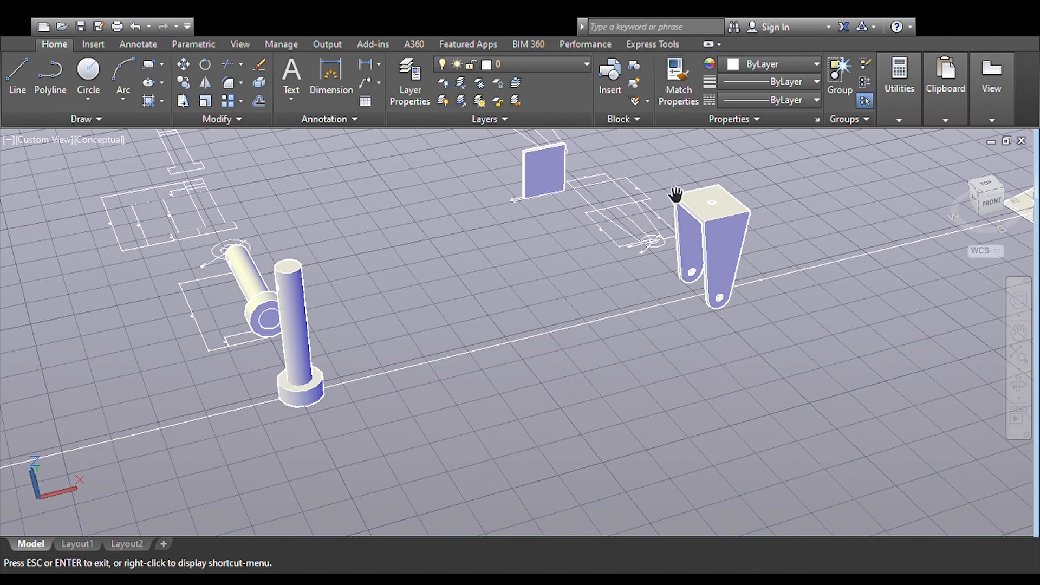
- Remove the lower sleeve and the brace tube from the assembled scooter
drag(344, 276, 422, 302)
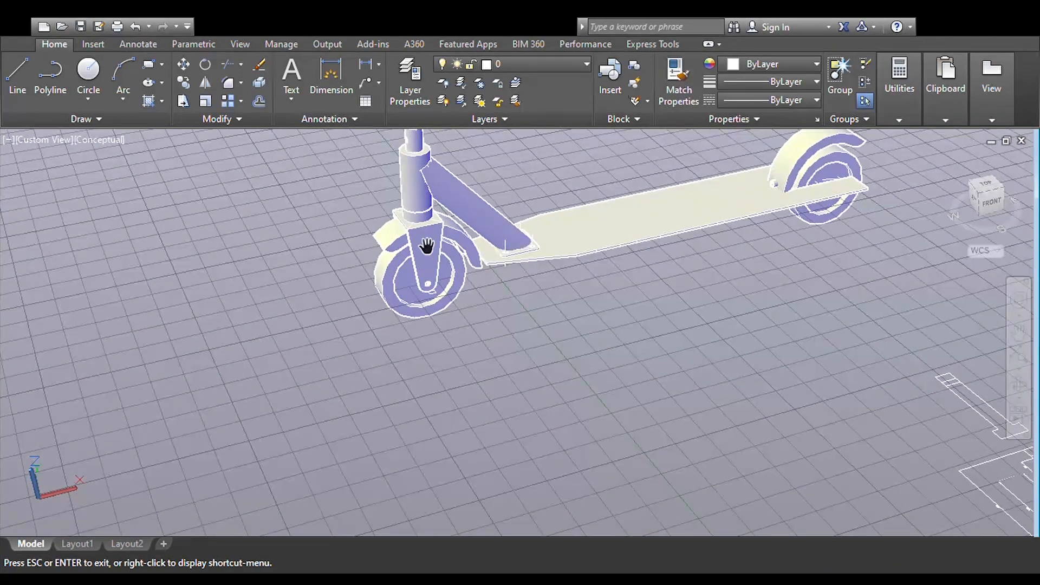
shift+middle_drag(424, 242, 434, 260)
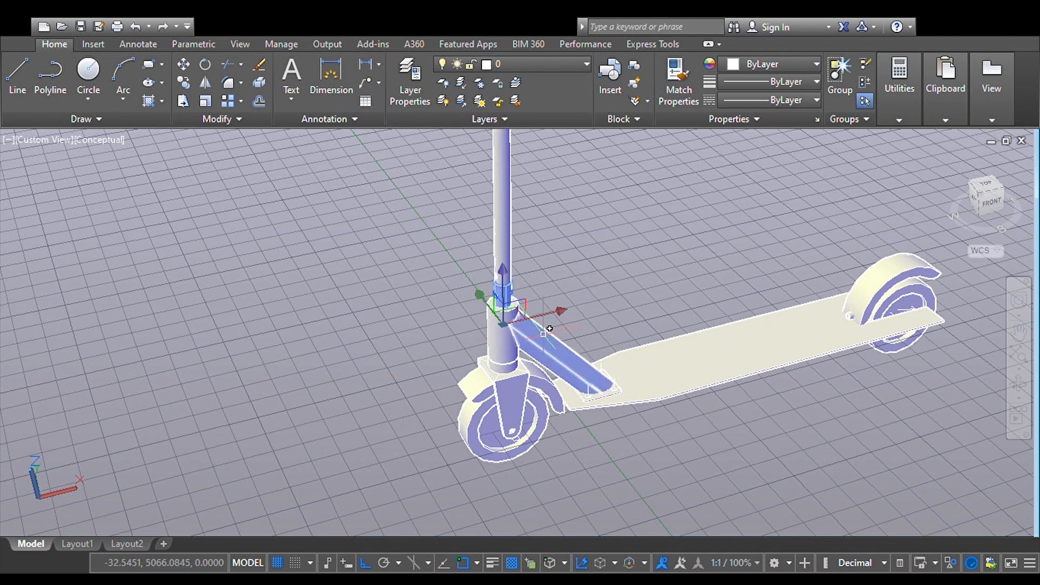
click(536, 342)
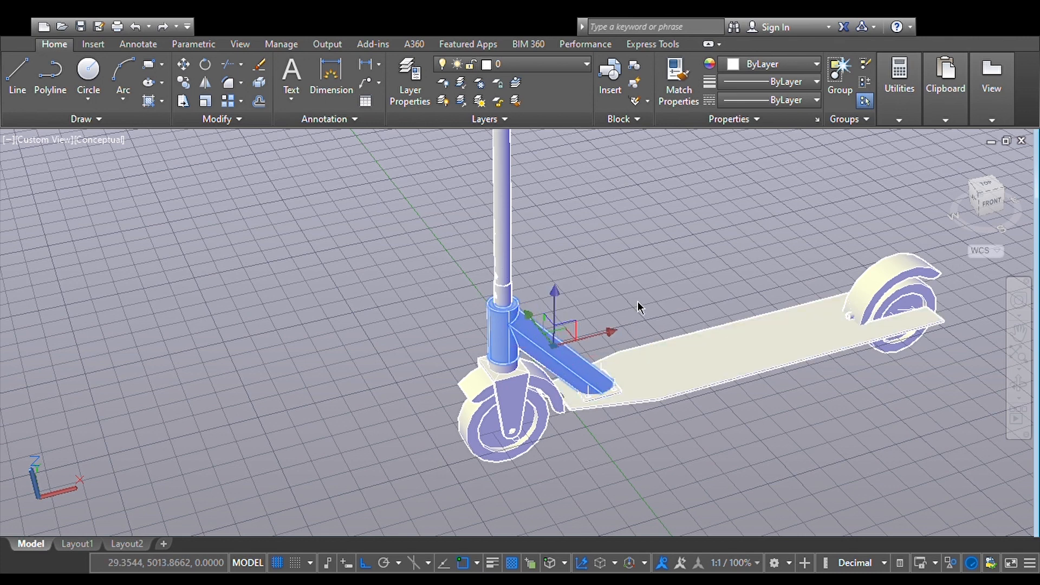
key(Delete)
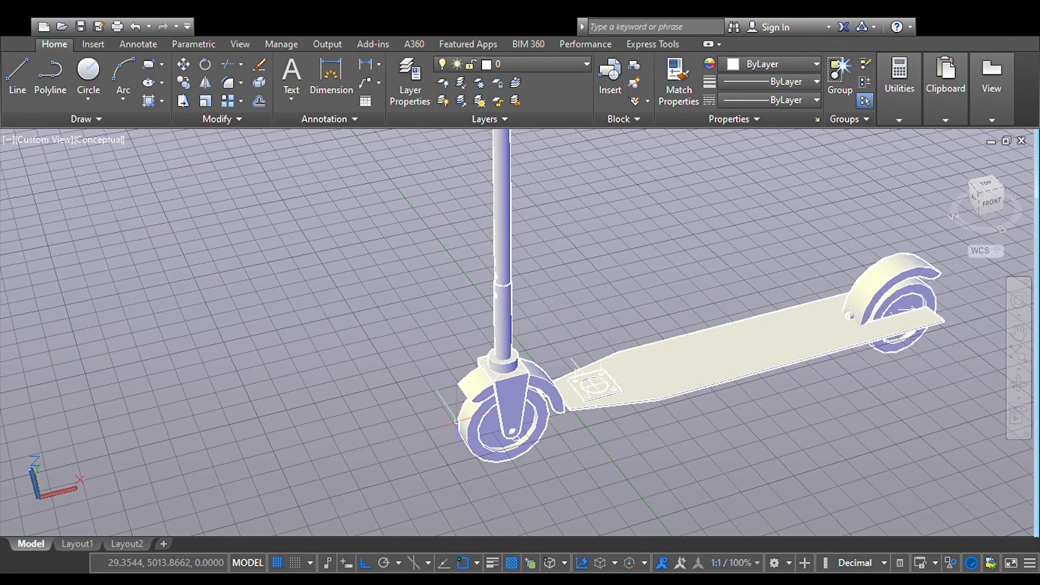
- Examine how the collared steering tube sits on the fork above the front wheel of the assembled scooter
scroll(490, 352, up, 4)
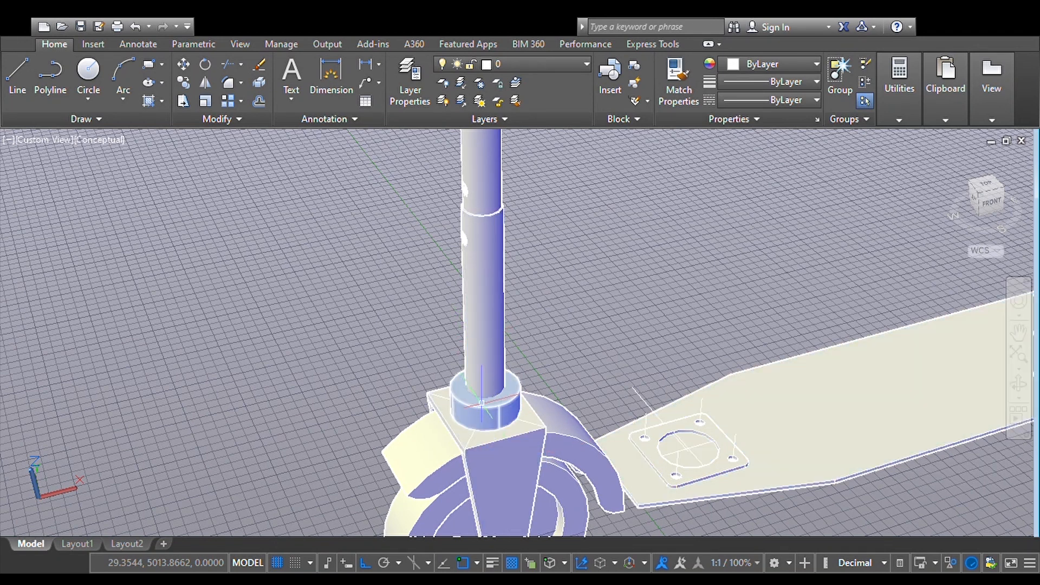
click(1018, 339)
drag(504, 399, 503, 362)
drag(488, 266, 486, 272)
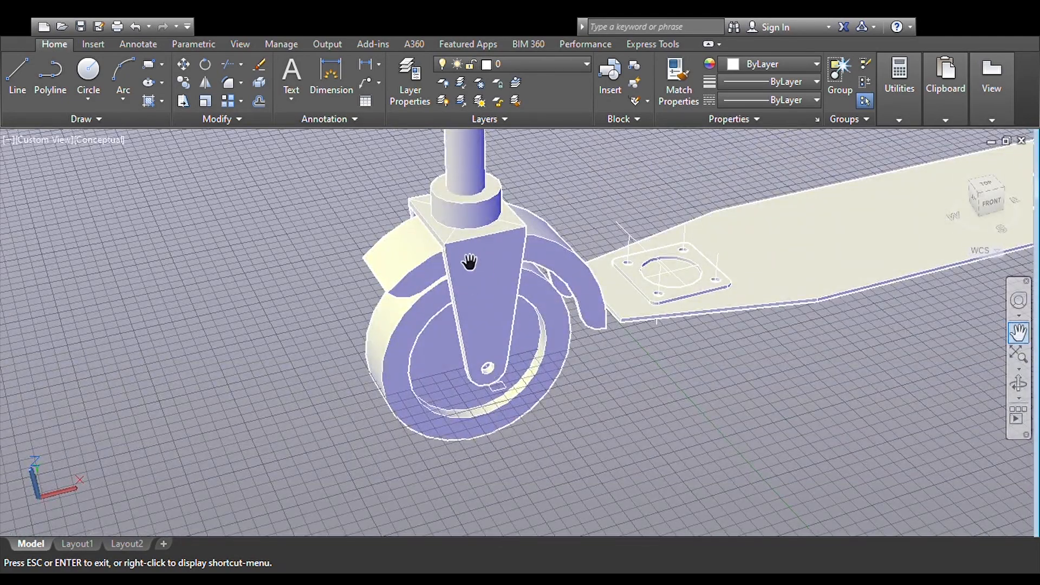
scroll(470, 264, down, 5)
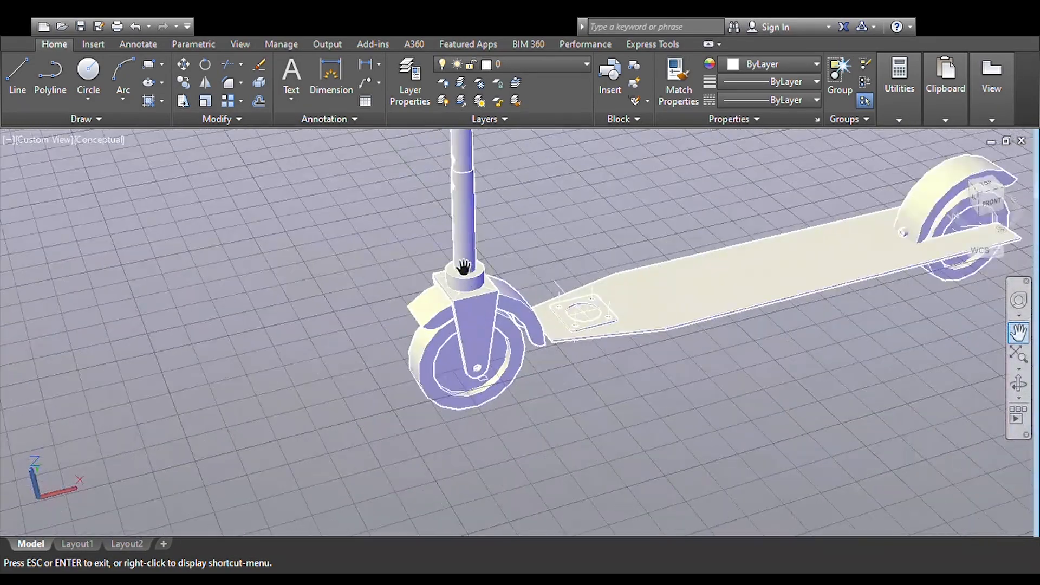
- Inspect the separate fork bracket together with its plates and dimensioned sketches
drag(605, 363, 345, 284)
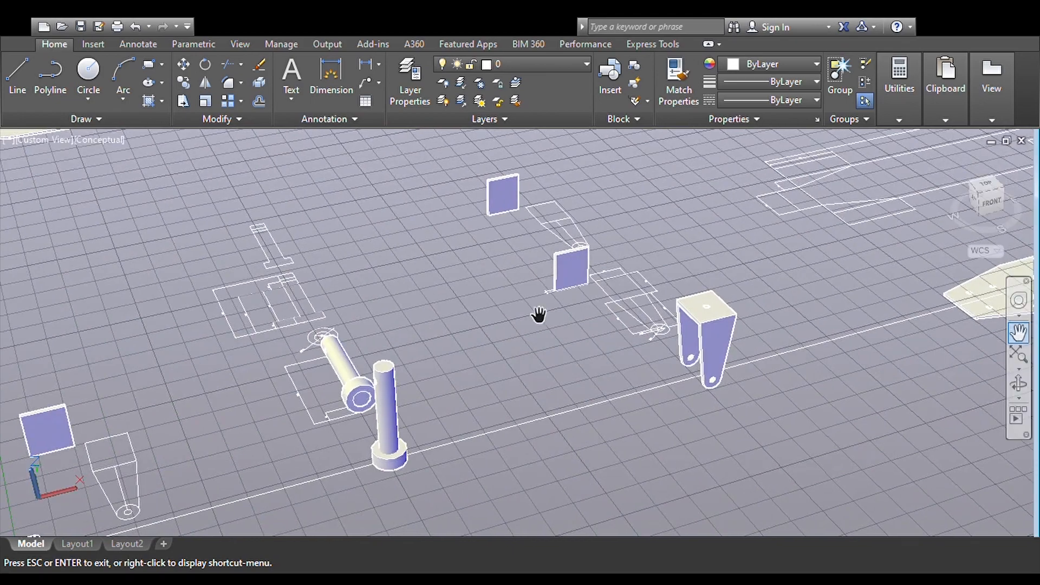
scroll(603, 329, up, 3)
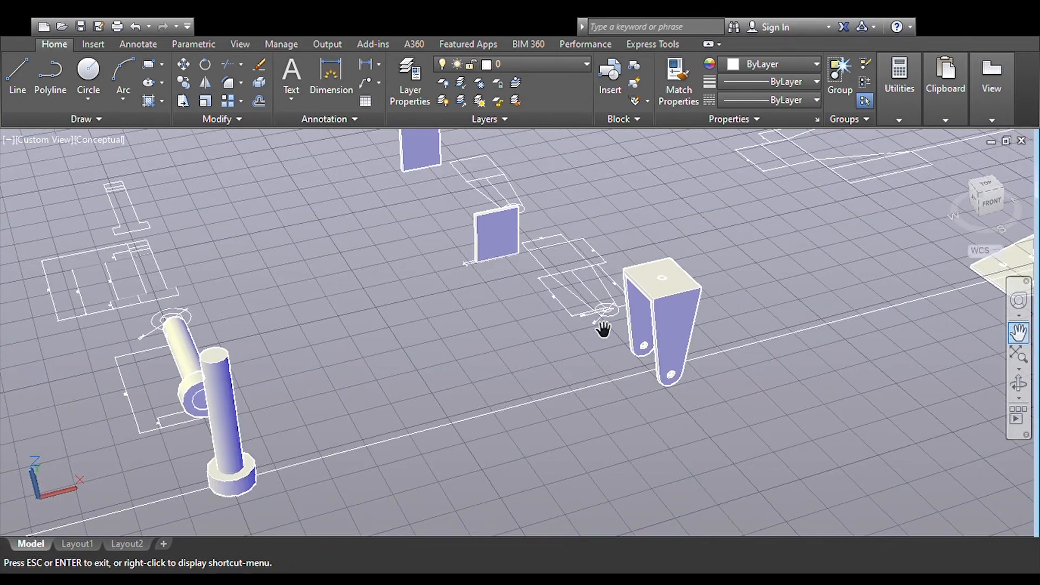
scroll(603, 330, up, 2)
drag(677, 355, 564, 409)
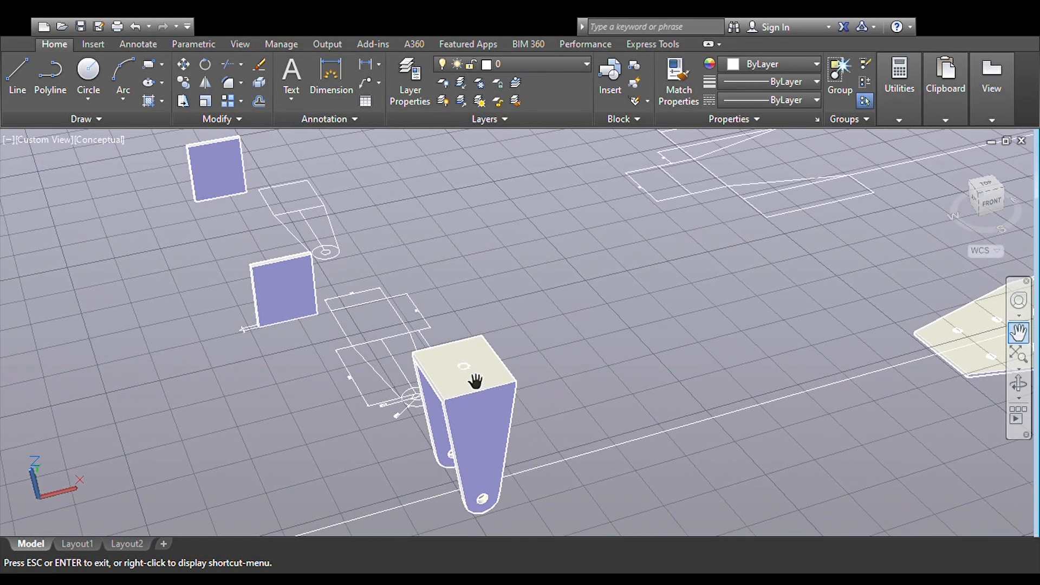
scroll(475, 381, up, 2)
- Examine the separate deck plate with its four mounting holes and rear wheel slot
scroll(286, 365, down, 6)
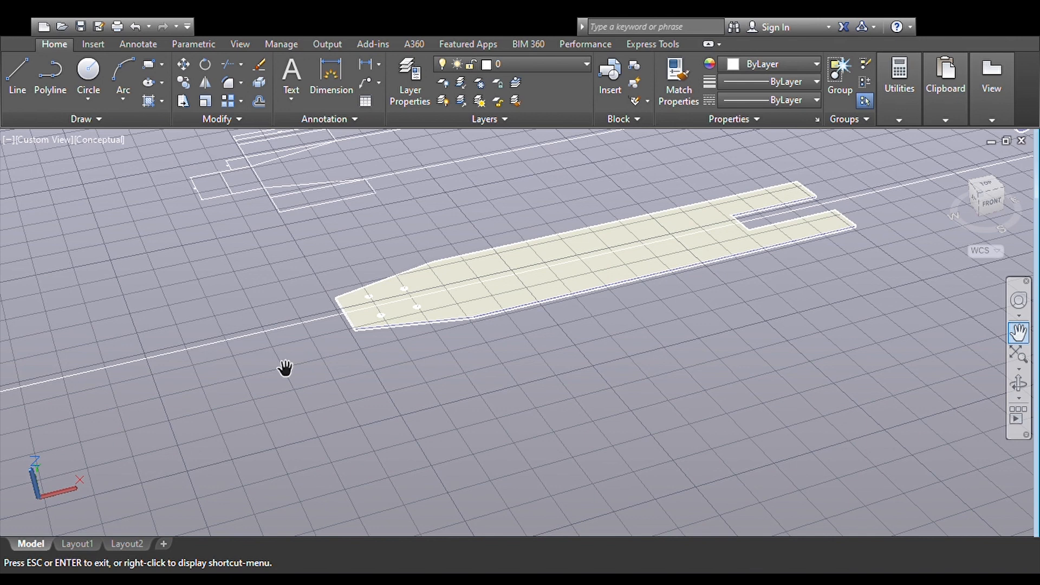
drag(633, 274, 592, 307)
scroll(630, 277, up, 2)
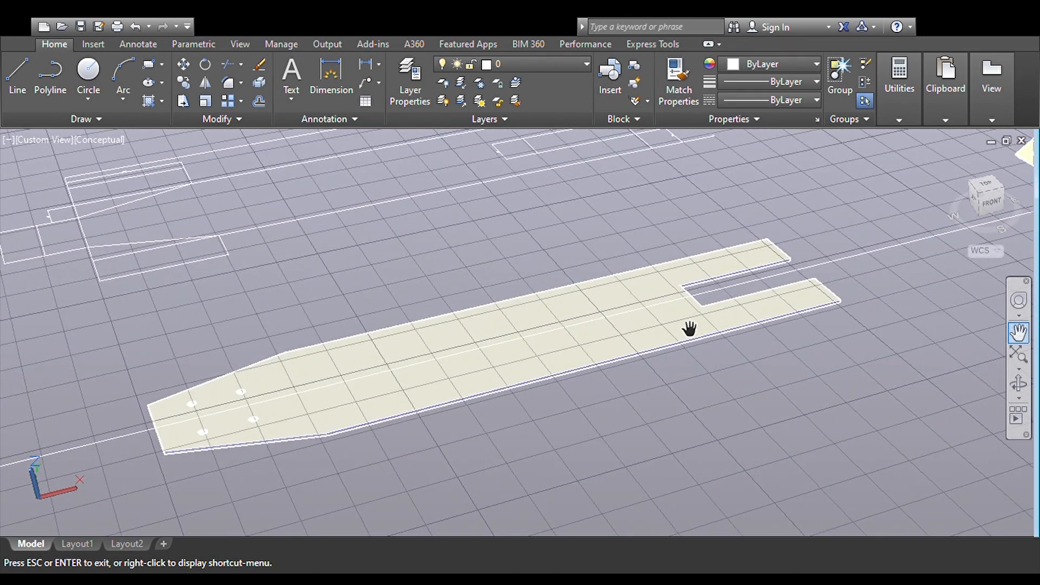
- Compare the separate deck plate with its neighbouring outline sketches
drag(604, 286, 654, 310)
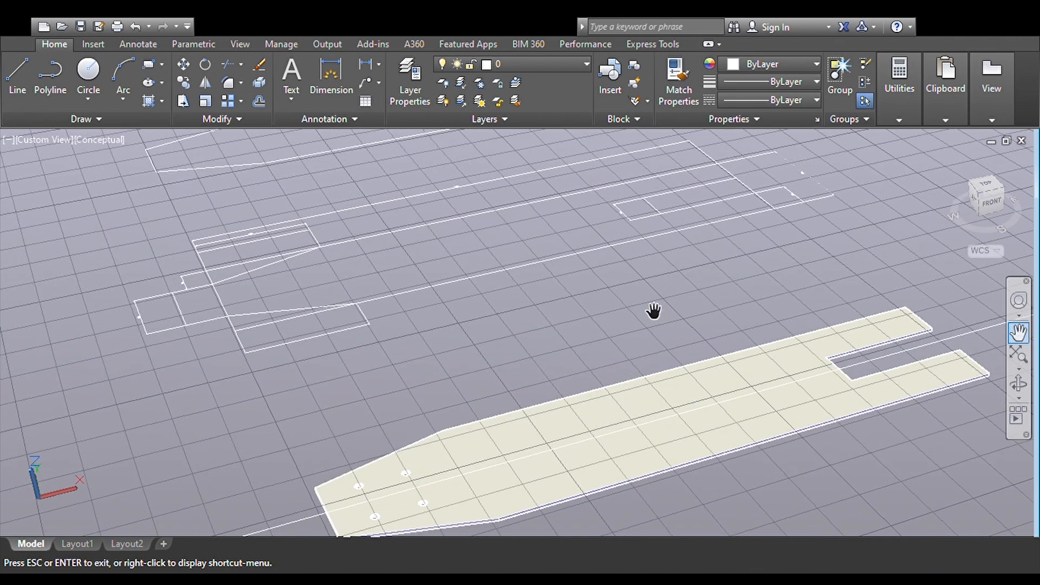
drag(685, 401, 655, 379)
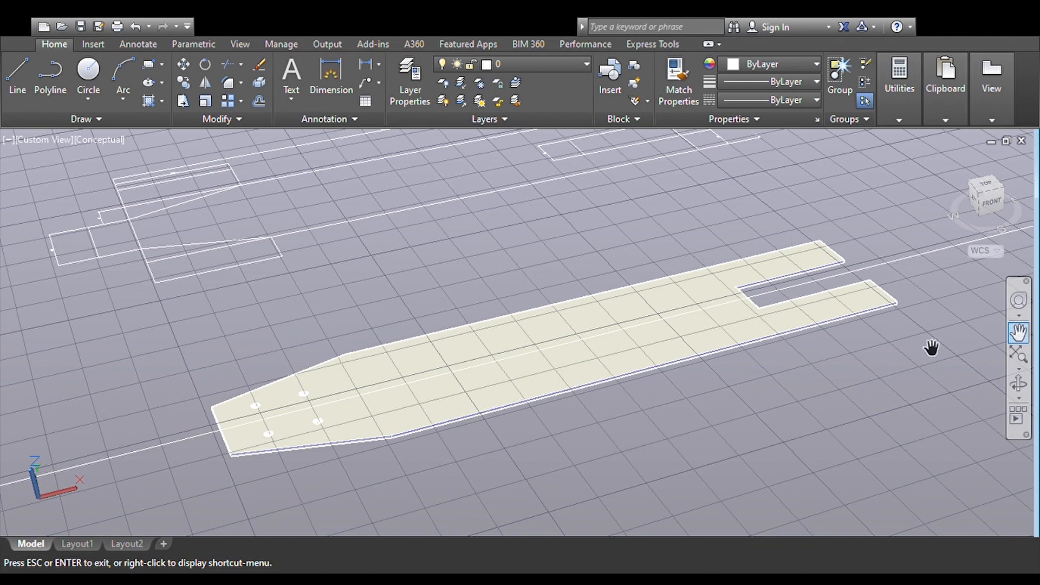
drag(802, 395, 766, 399)
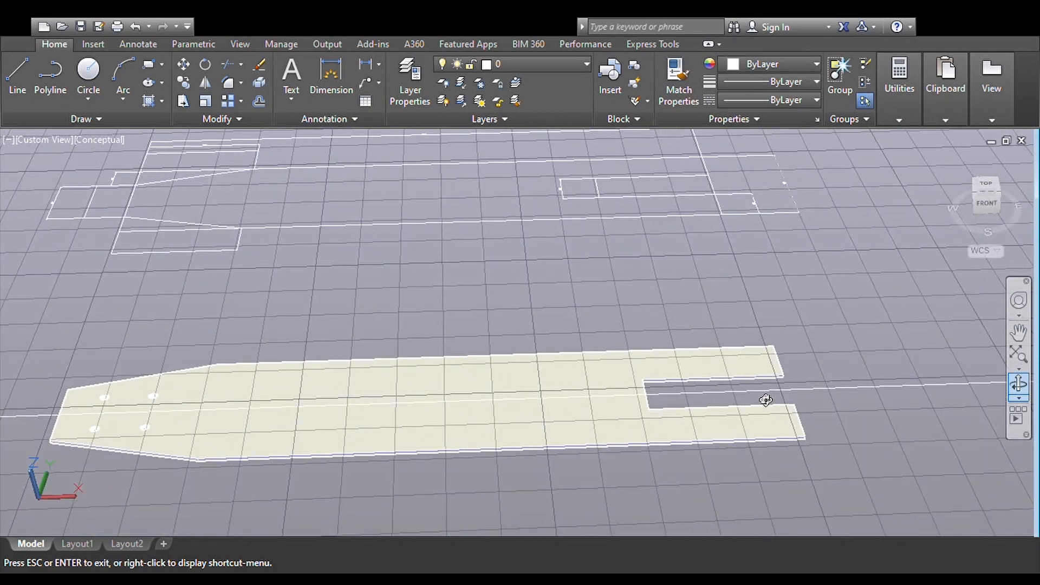
click(1018, 335)
scroll(609, 348, down, 6)
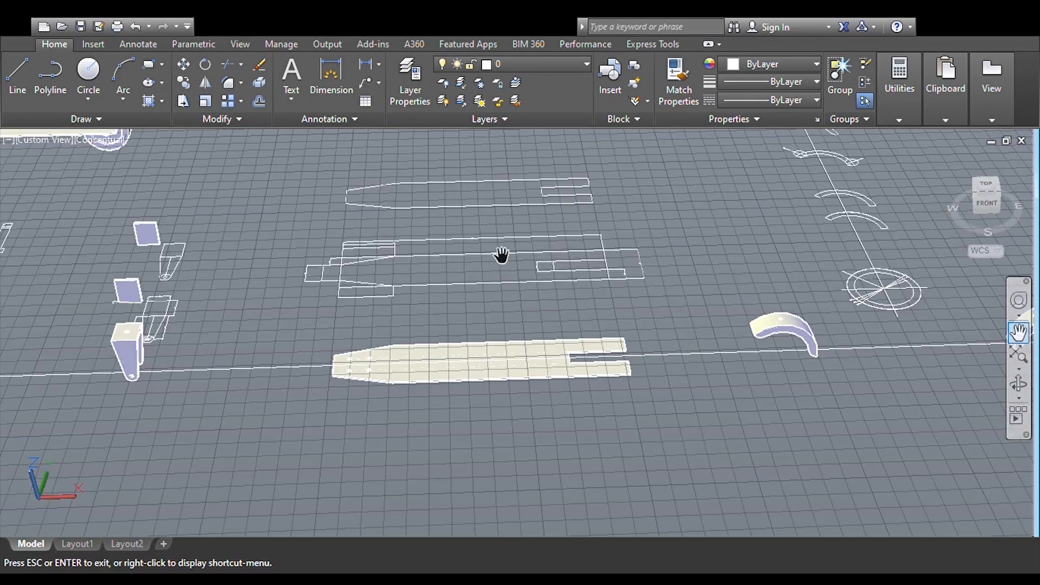
- Examine the deck of the assembled scooter, from the base plate at the front to the rear wheel and its fender
drag(489, 252, 684, 356)
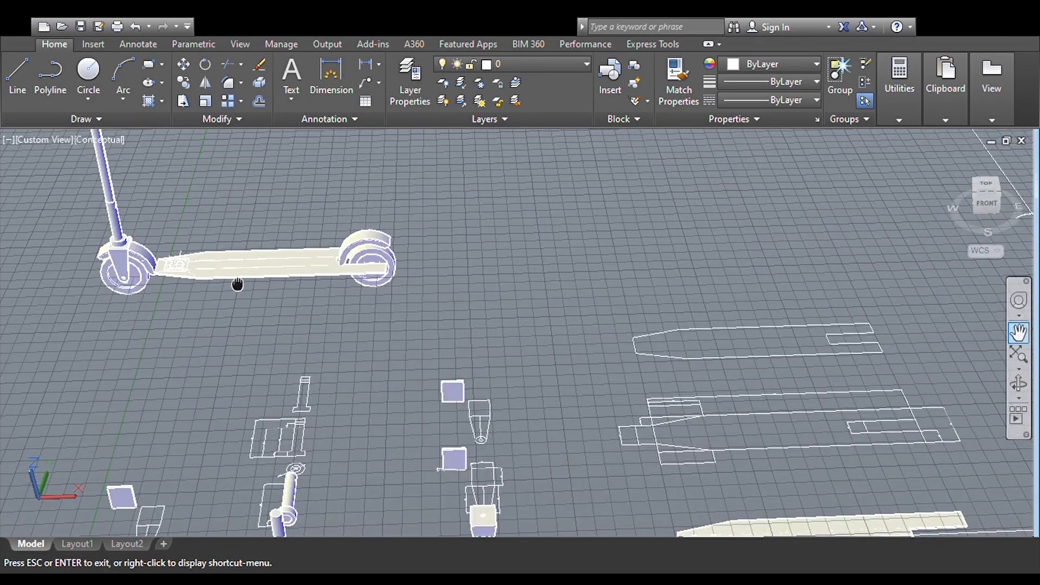
drag(237, 284, 297, 320)
scroll(288, 312, up, 3)
drag(174, 318, 349, 335)
scroll(237, 347, up, 6)
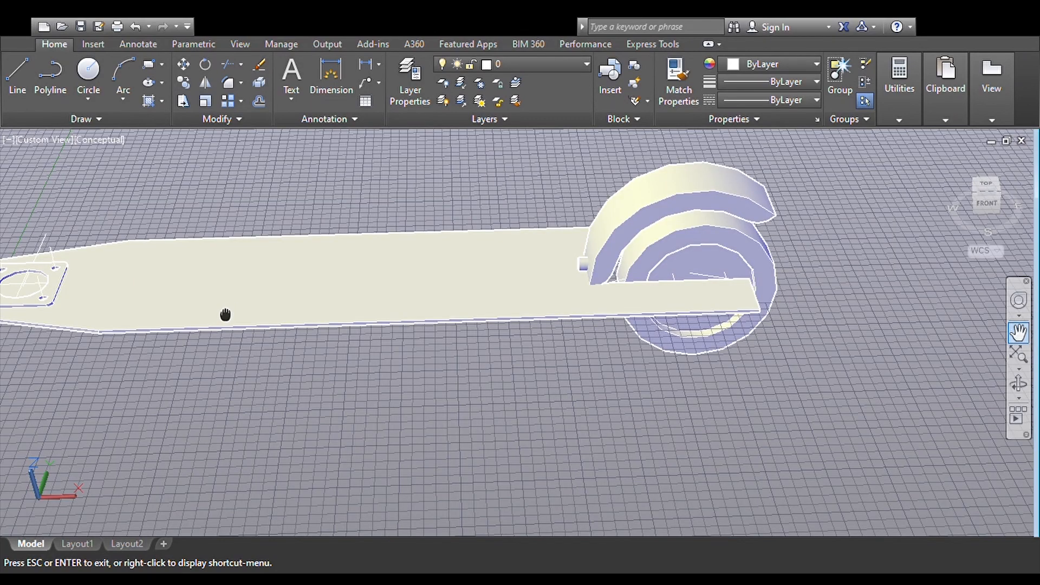
drag(225, 314, 247, 312)
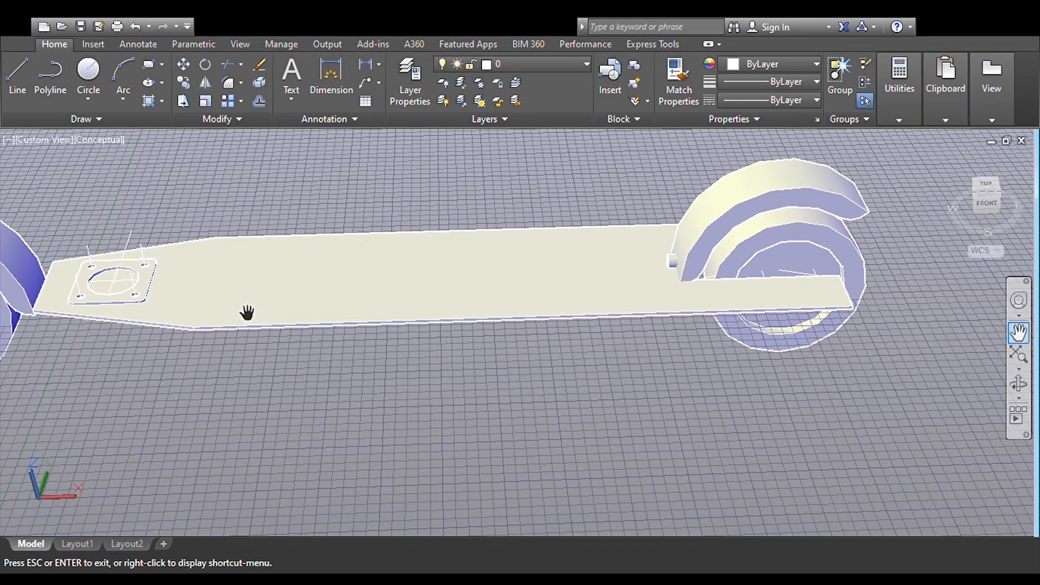
- Bring back the removed brace tube on the base plate of the assembled scooter
key(Escape)
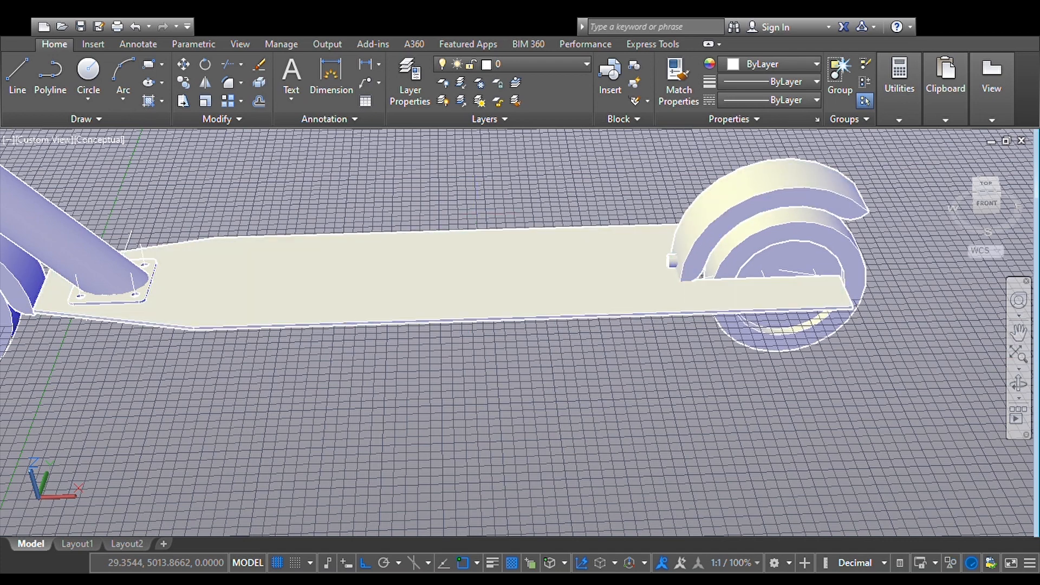
click(1018, 339)
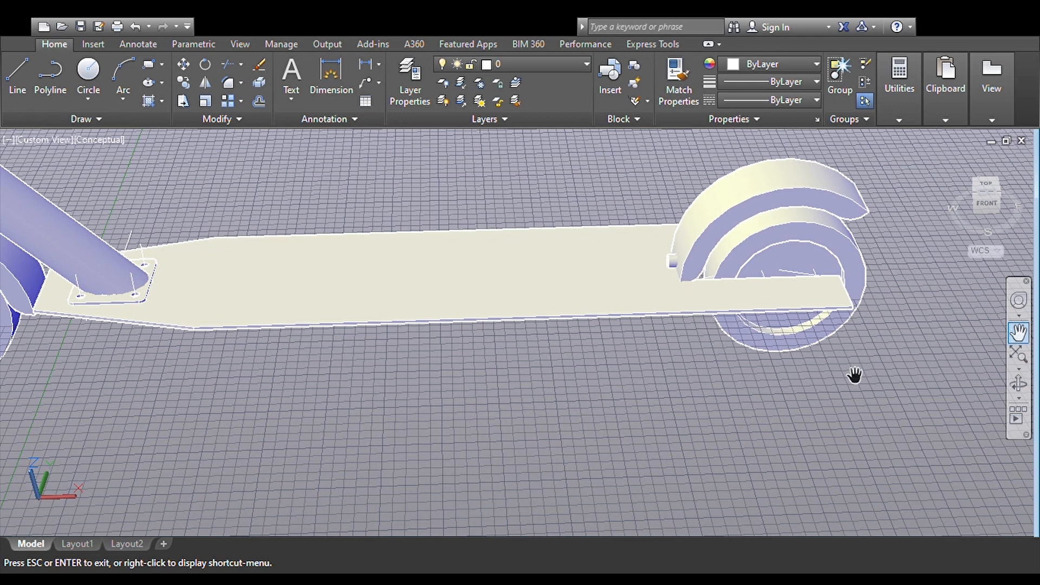
key(Escape)
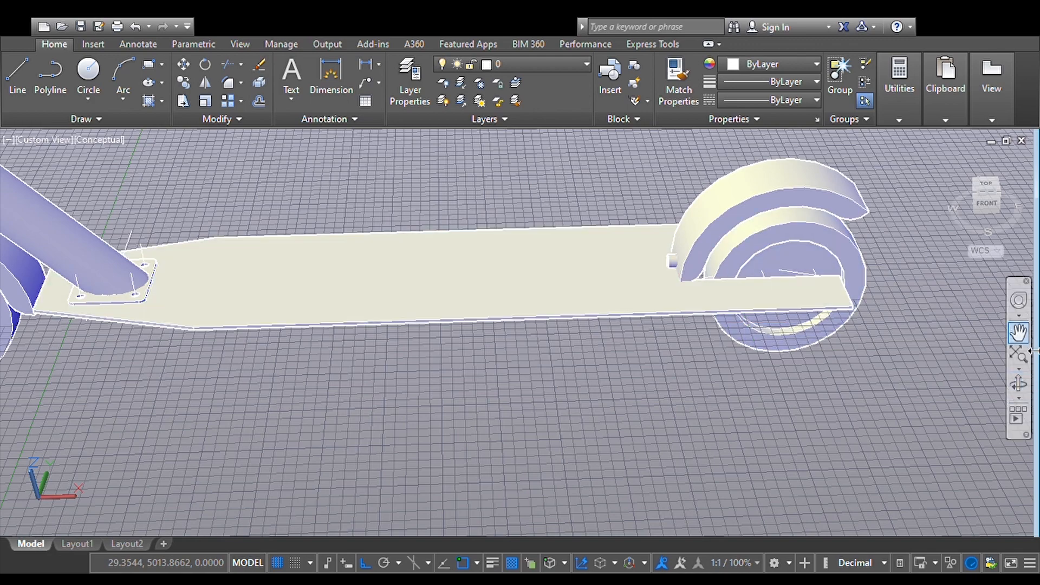
- Inspect the separate deck plate from above and at a low angle
click(1019, 333)
drag(745, 355, 430, 247)
scroll(430, 247, down, 4)
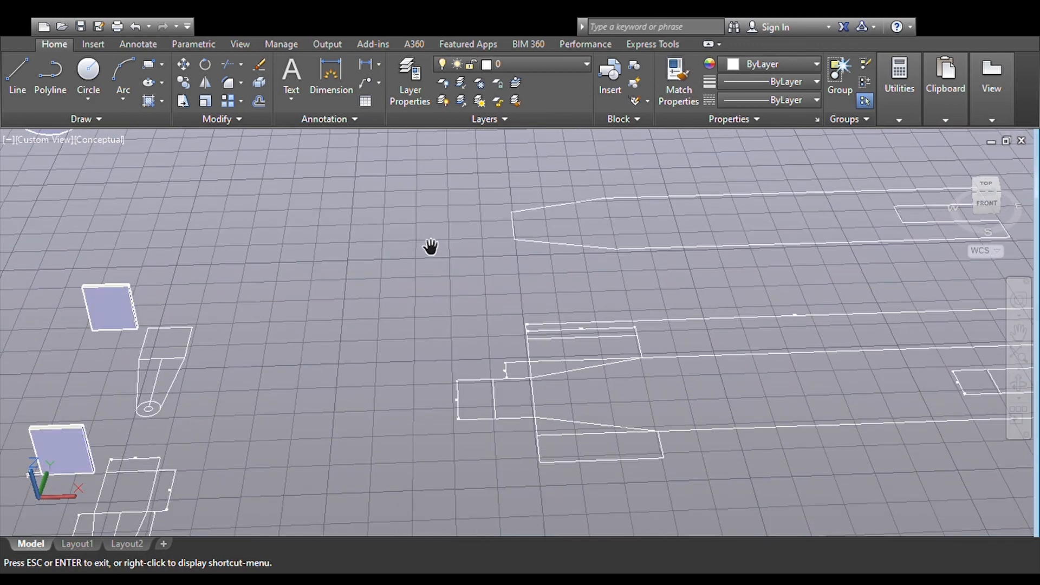
drag(712, 353, 556, 234)
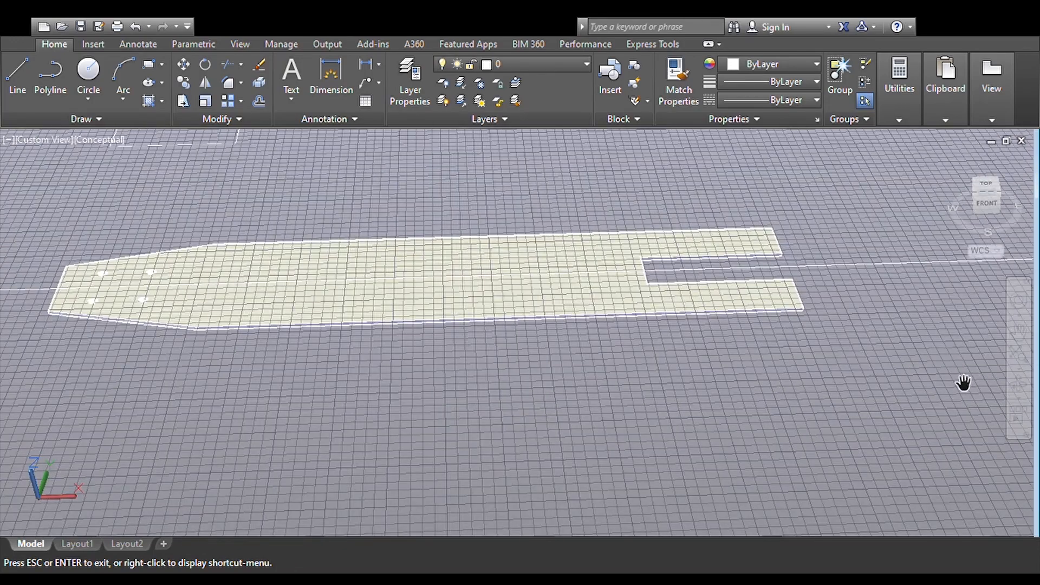
drag(825, 386, 842, 348)
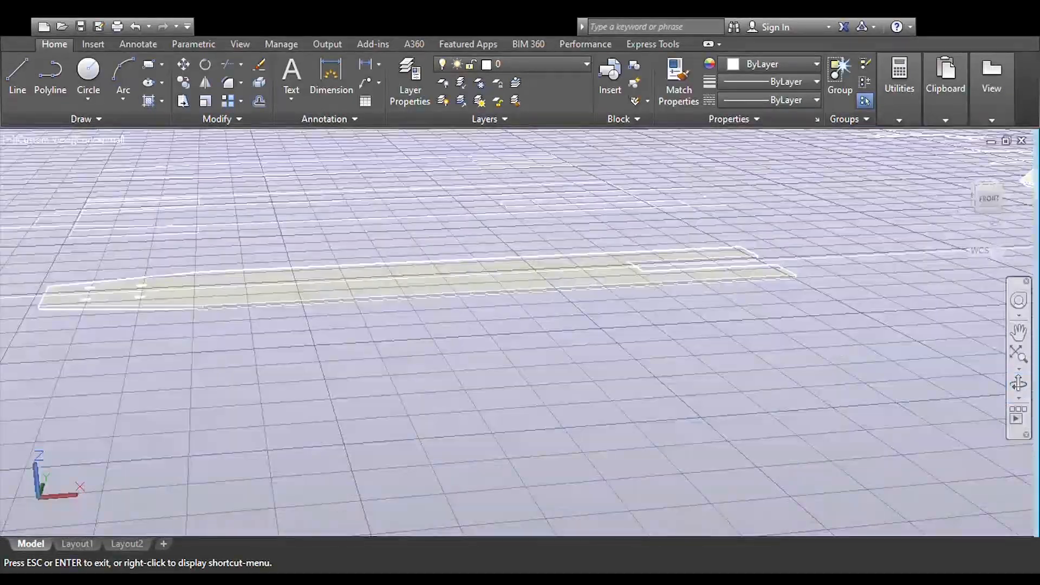
- Examine closely how the rear wheel and curved fender sit in the deck slot of the assembled scooter
click(1018, 333)
drag(545, 256, 828, 319)
drag(222, 291, 388, 323)
scroll(387, 323, up, 5)
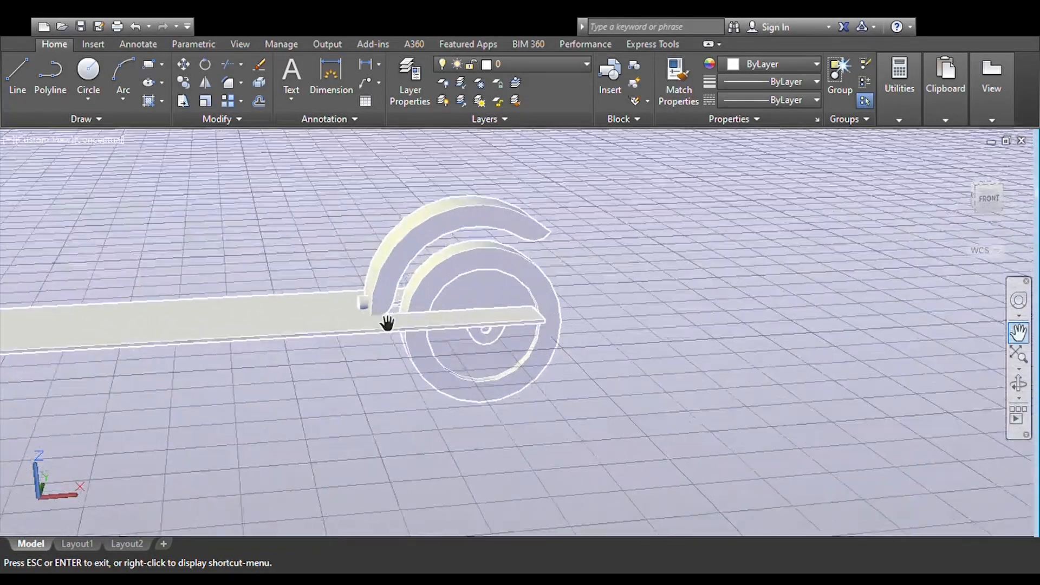
drag(394, 329, 467, 361)
drag(641, 437, 626, 424)
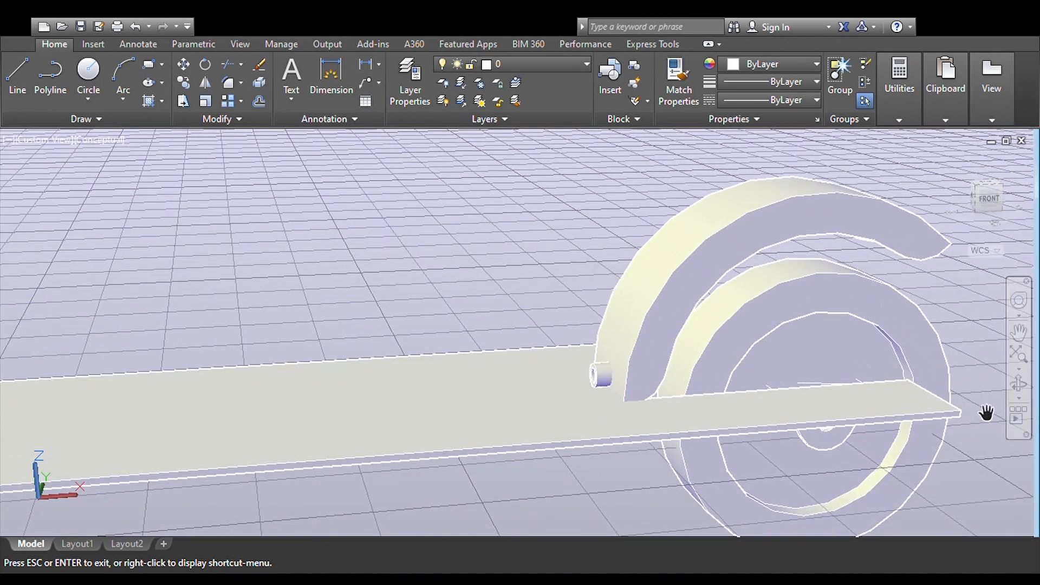
click(1018, 382)
drag(651, 413, 690, 414)
key(Escape)
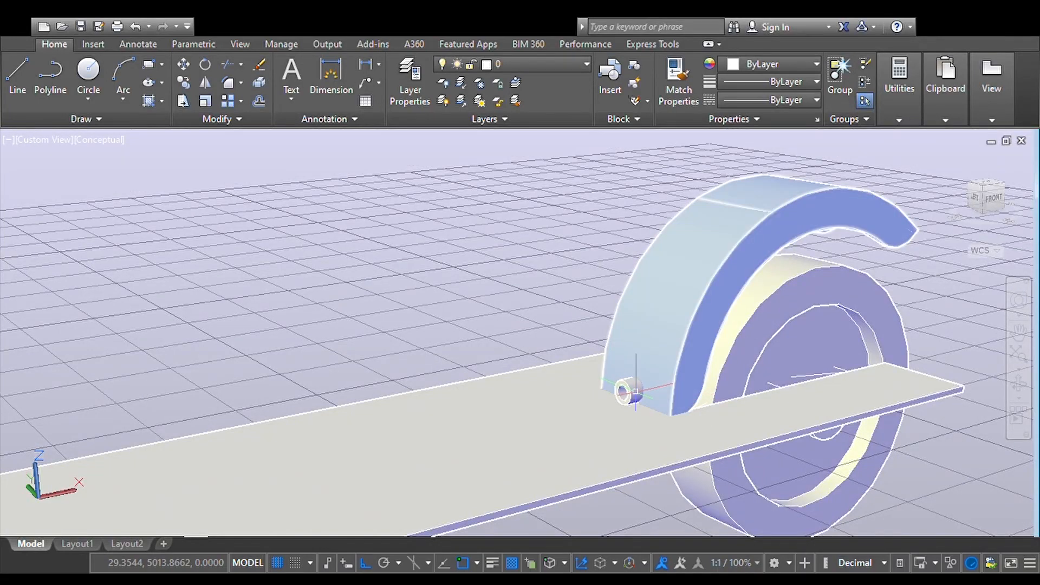
- Highlight the deck with its small hinge sleeve and the rear fender as separate solids, clearing each selection
click(632, 398)
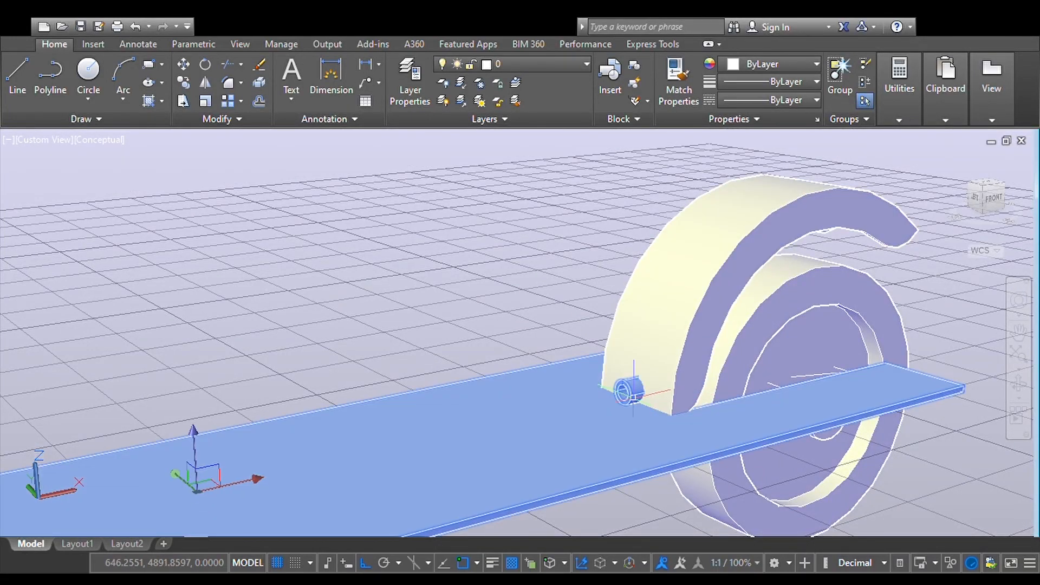
key(Escape)
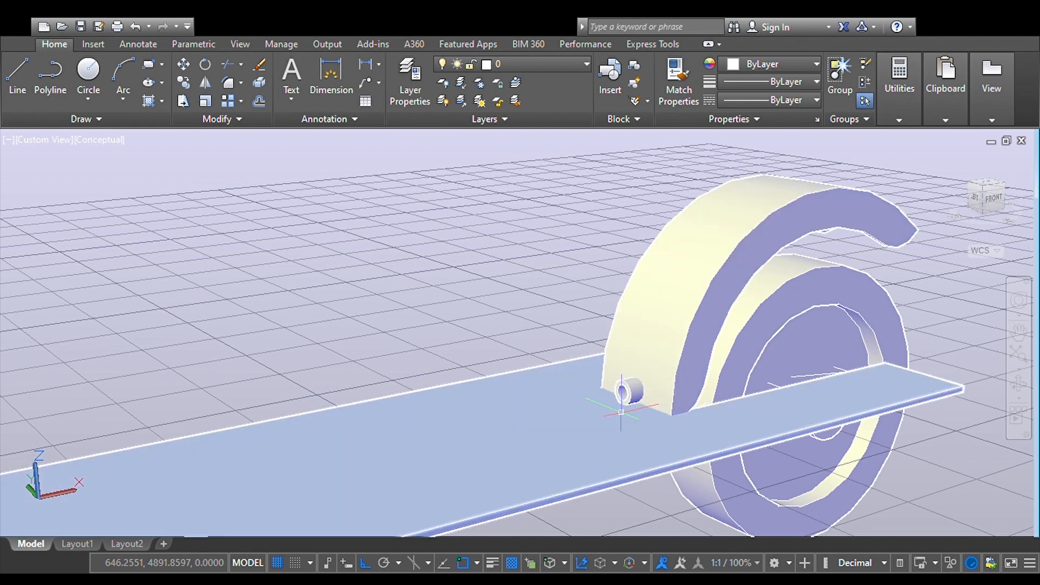
click(632, 391)
click(624, 420)
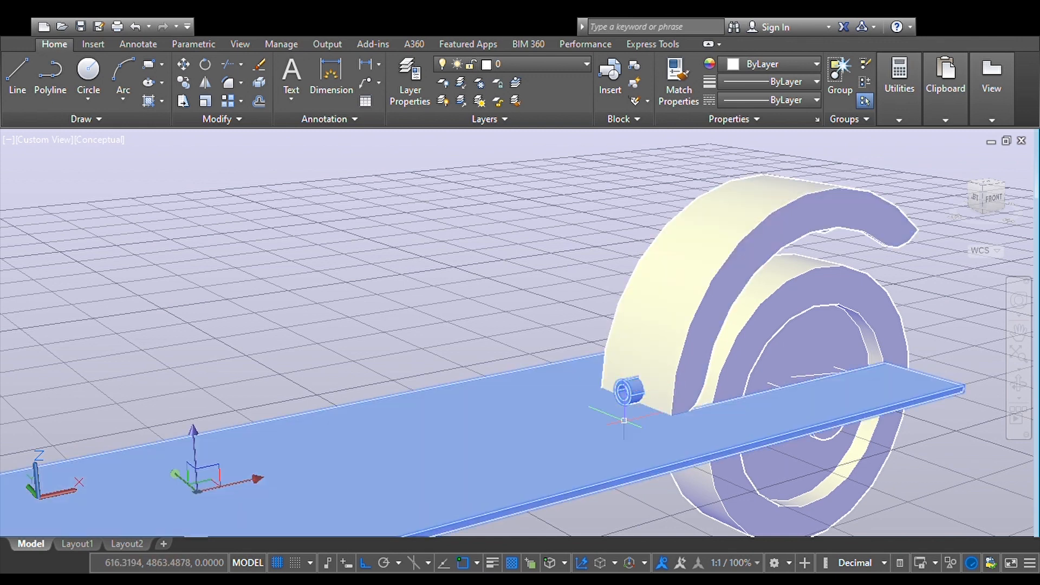
key(Escape)
click(661, 349)
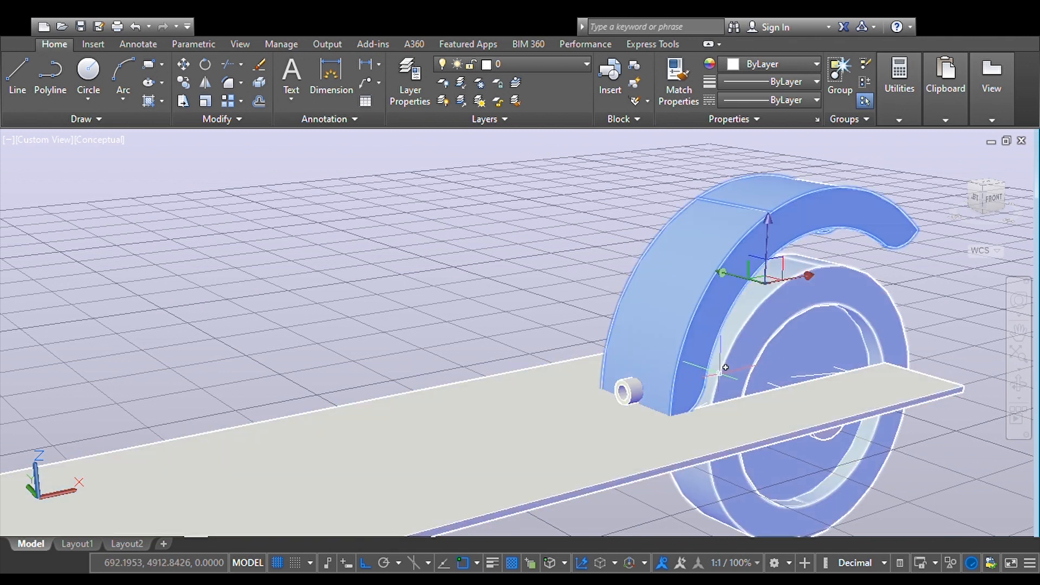
key(Escape)
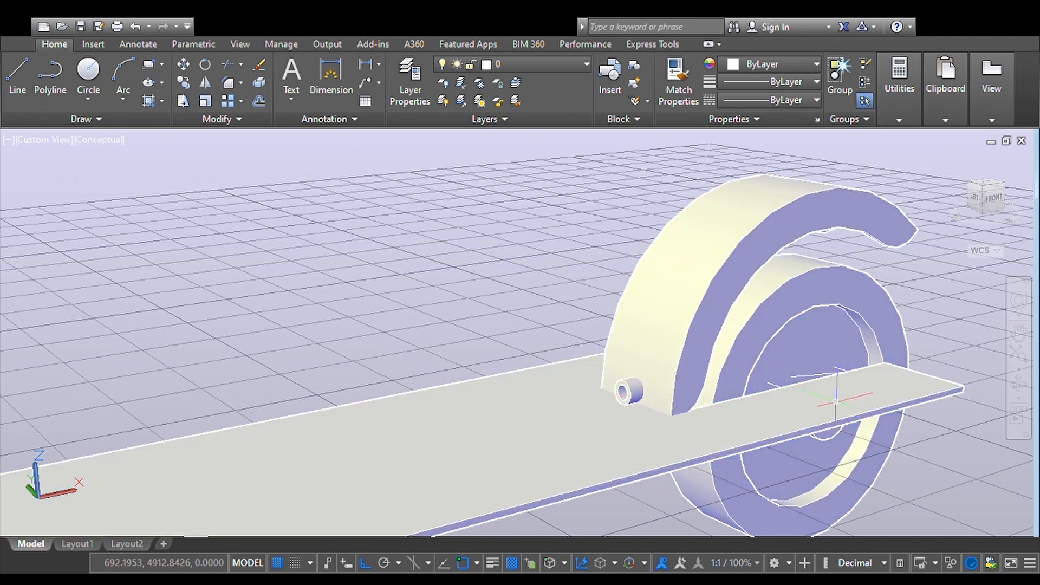
- Highlight the deck and the rear wheel mounting bracket from the underside, clearing the selection
click(1010, 389)
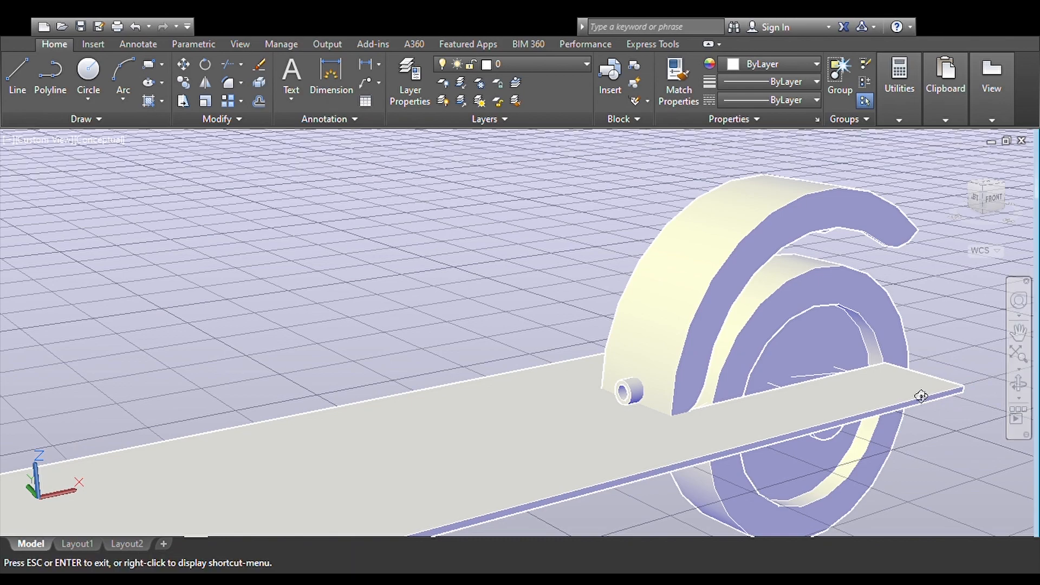
drag(920, 395, 912, 343)
key(Escape)
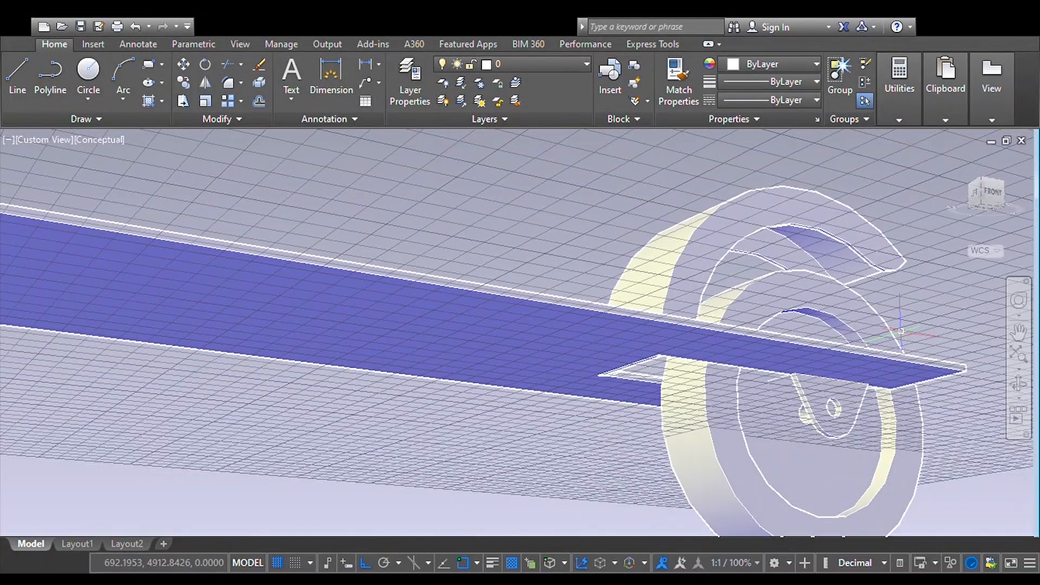
click(831, 368)
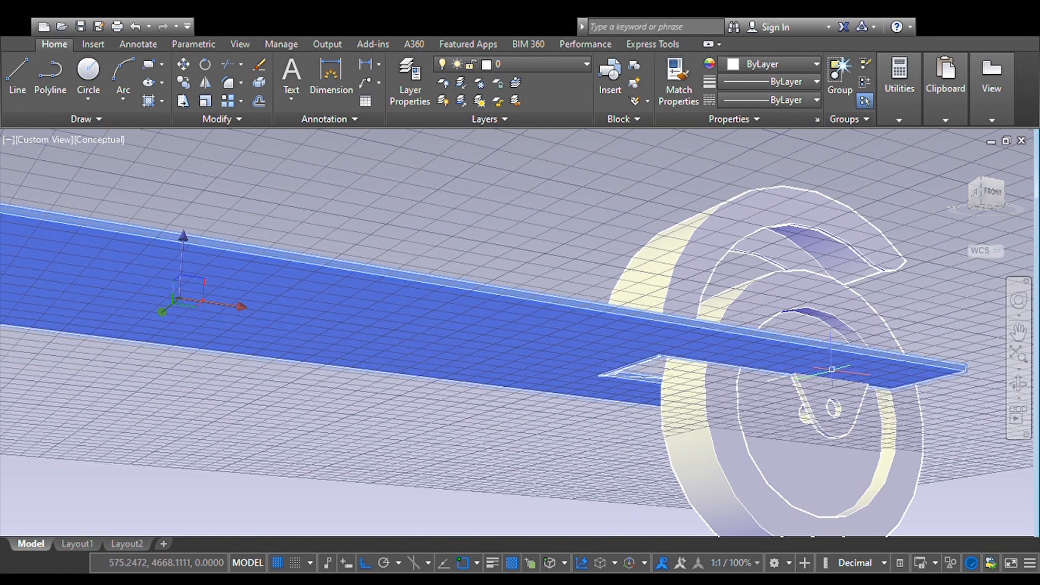
click(839, 386)
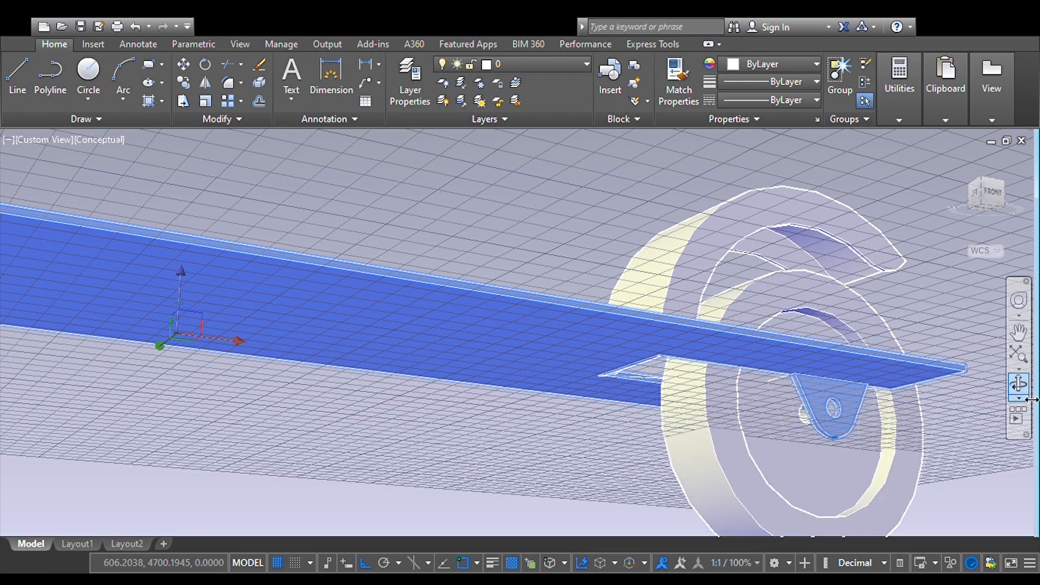
key(Escape)
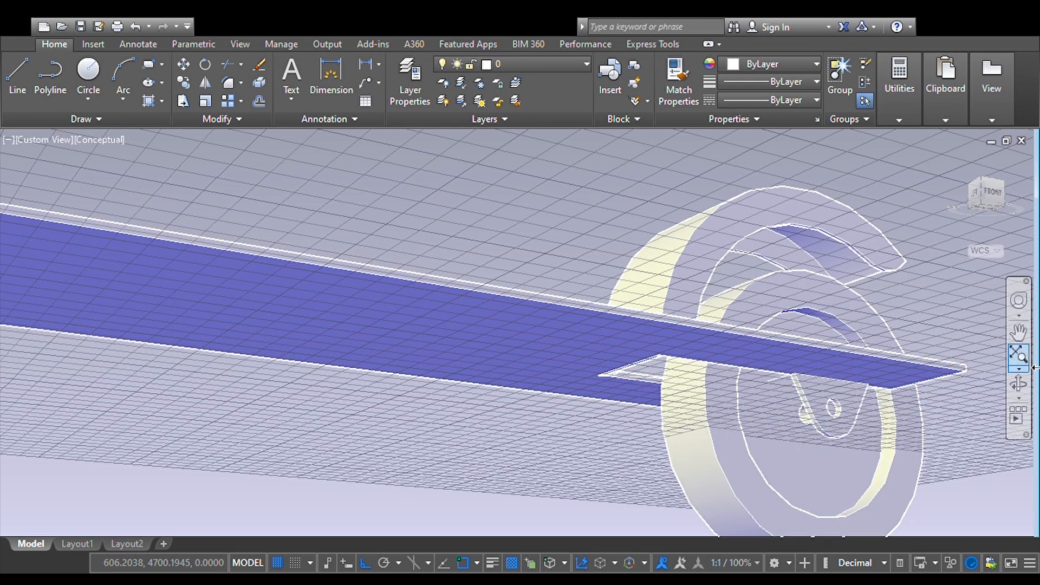
- Examine the rear wheel, fender and hinge sleeve from the opposite side of the deck
click(1019, 384)
drag(961, 379, 945, 431)
scroll(945, 432, down, 5)
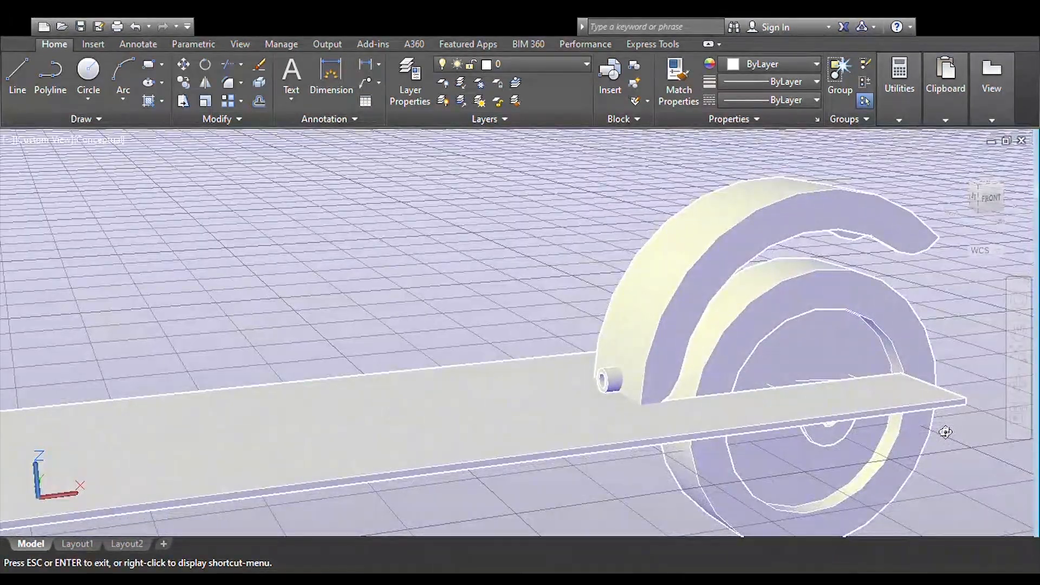
drag(896, 435, 740, 454)
drag(853, 428, 733, 442)
drag(811, 422, 714, 422)
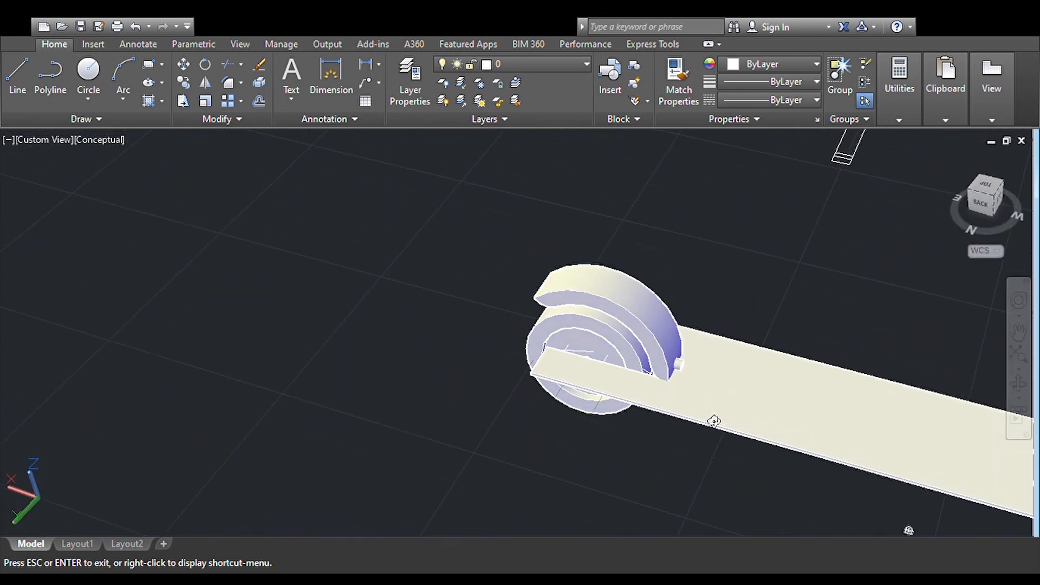
drag(834, 412, 812, 394)
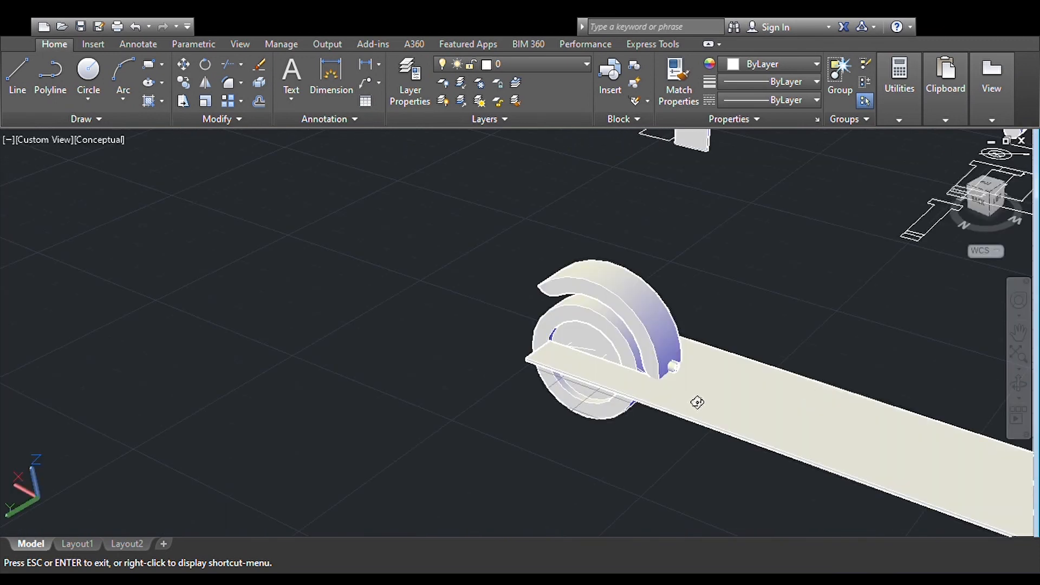
scroll(697, 402, up, 3)
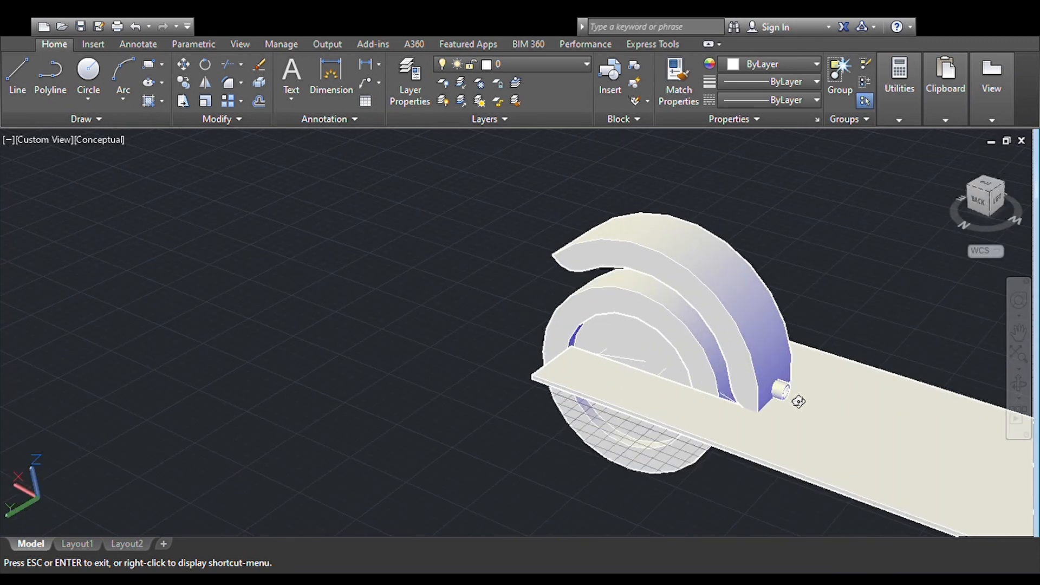
key(Escape)
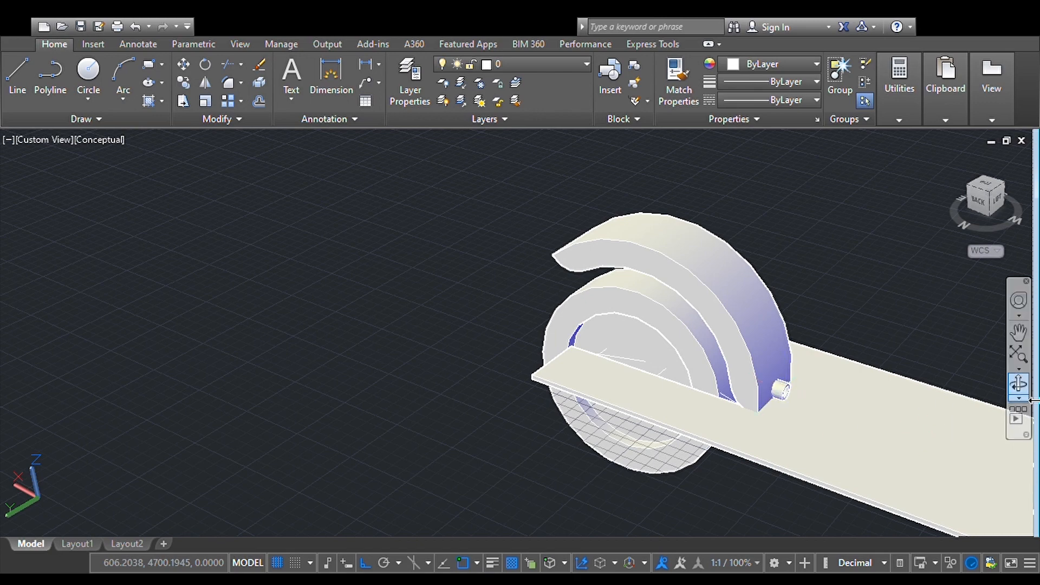
- Inspect the rear wheel and its fender from a low angle on the back side of the scooter
key(Return)
drag(878, 437, 699, 388)
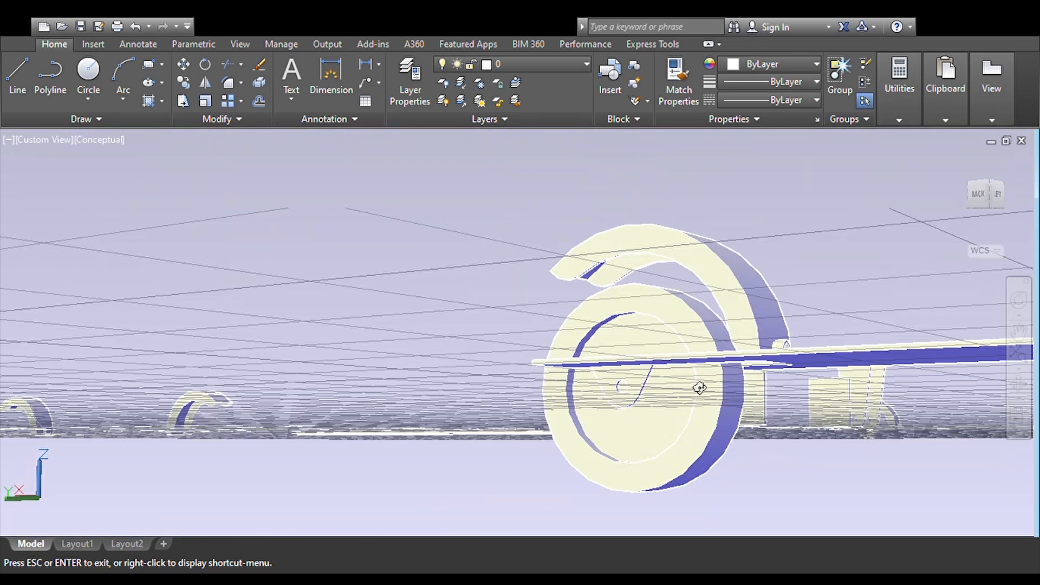
key(Escape)
key(Escape)
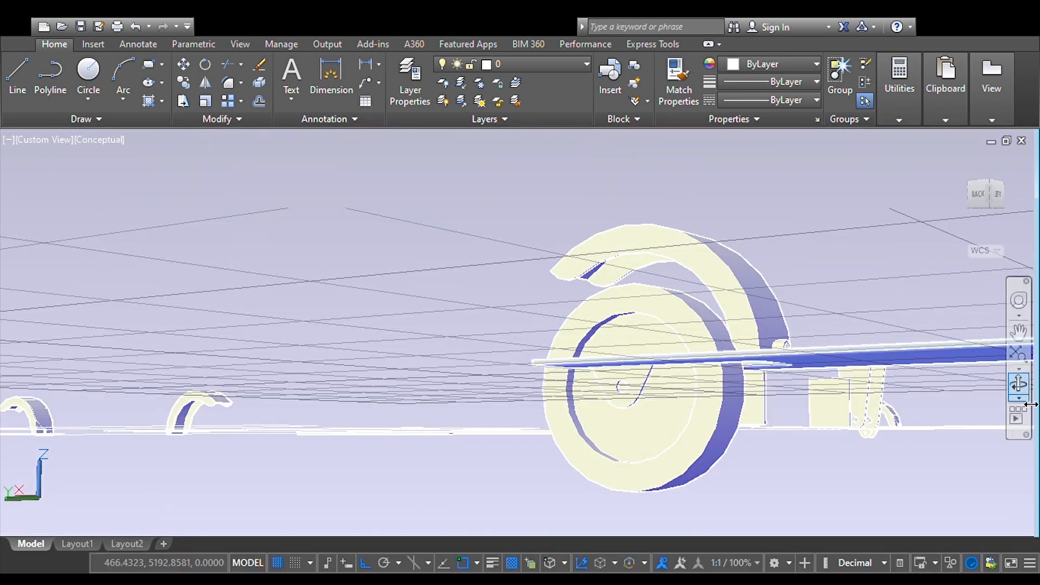
- Review the separate deck plate and sketches and the assembled rear wheel with its fender from the front side
drag(975, 377, 687, 406)
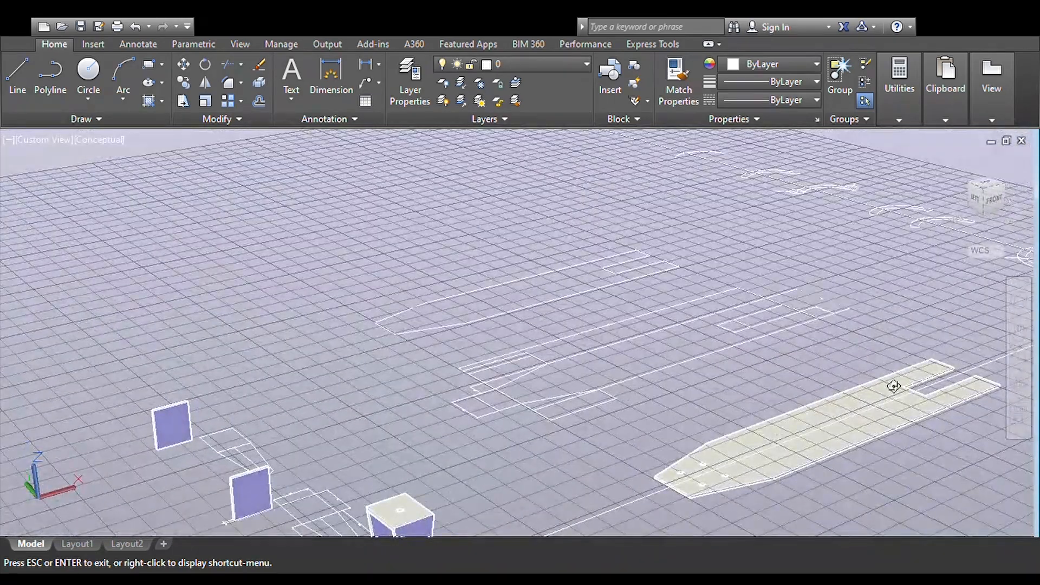
drag(620, 385, 821, 359)
drag(409, 332, 486, 364)
scroll(462, 344, up, 4)
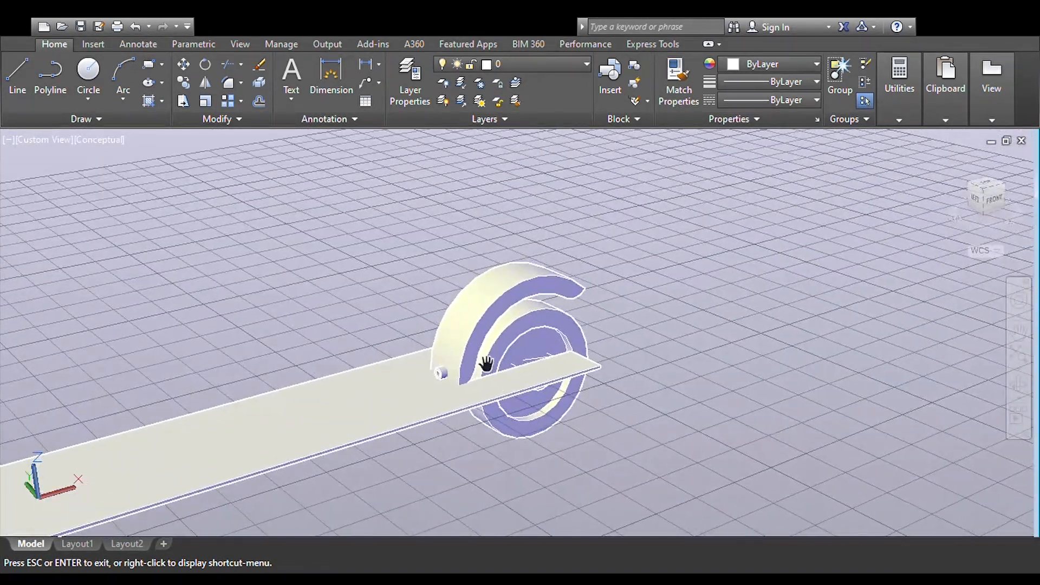
- Review the assembled scooter from its rear wheel outward, then the separate deck plate and its sketches
scroll(486, 364, up, 1)
scroll(486, 364, down, 5)
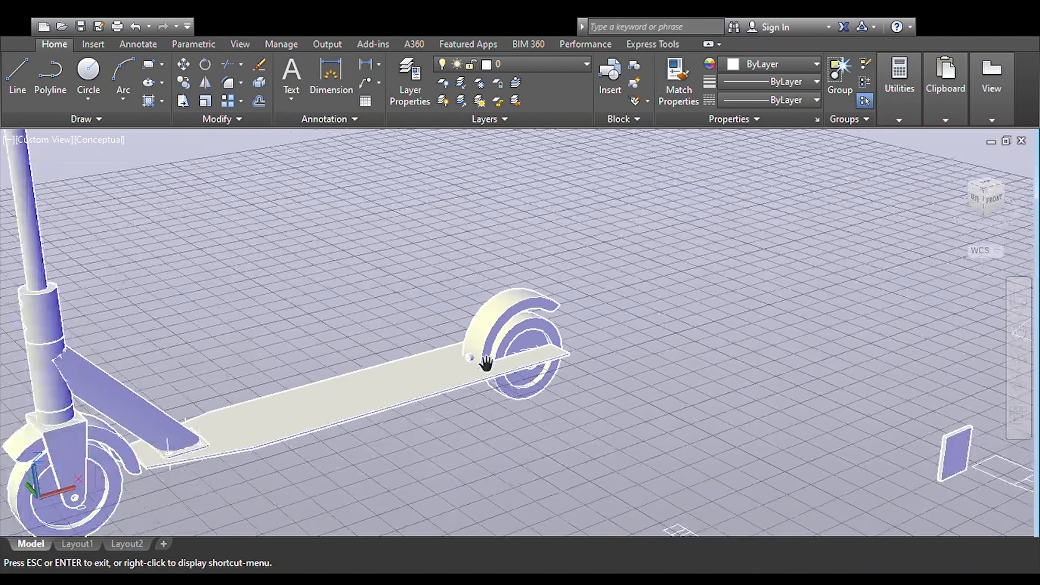
scroll(486, 364, down, 3)
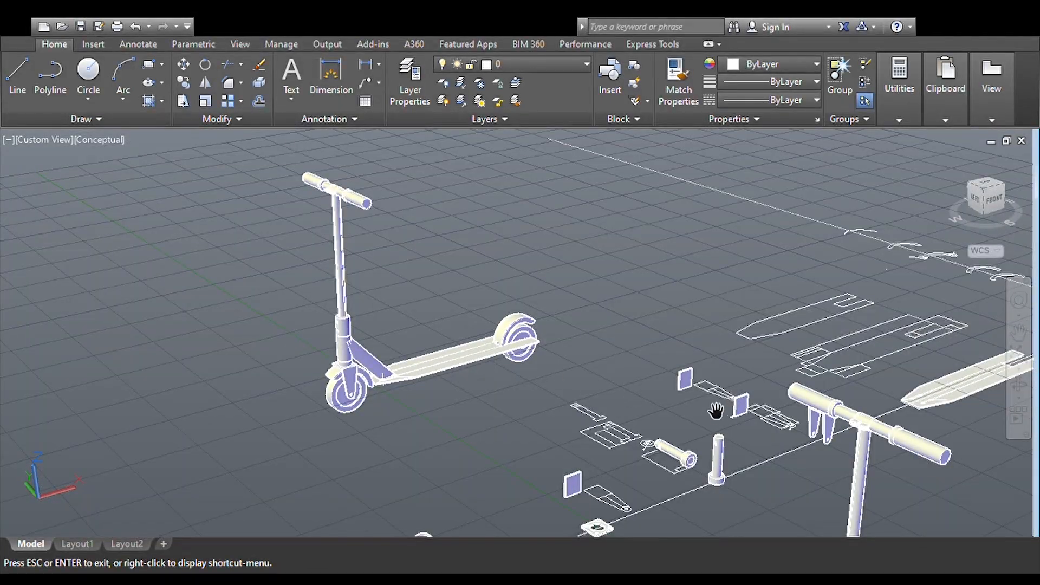
drag(720, 418, 534, 450)
drag(726, 451, 704, 455)
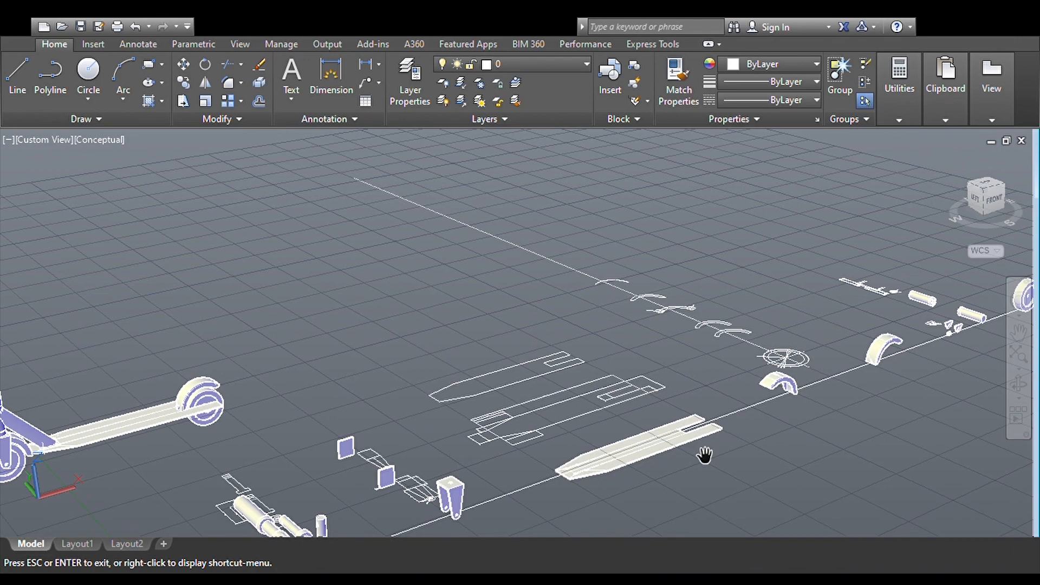
- Examine the separate front and rear fenders together with their arc and circle construction sketches
scroll(822, 370, up, 5)
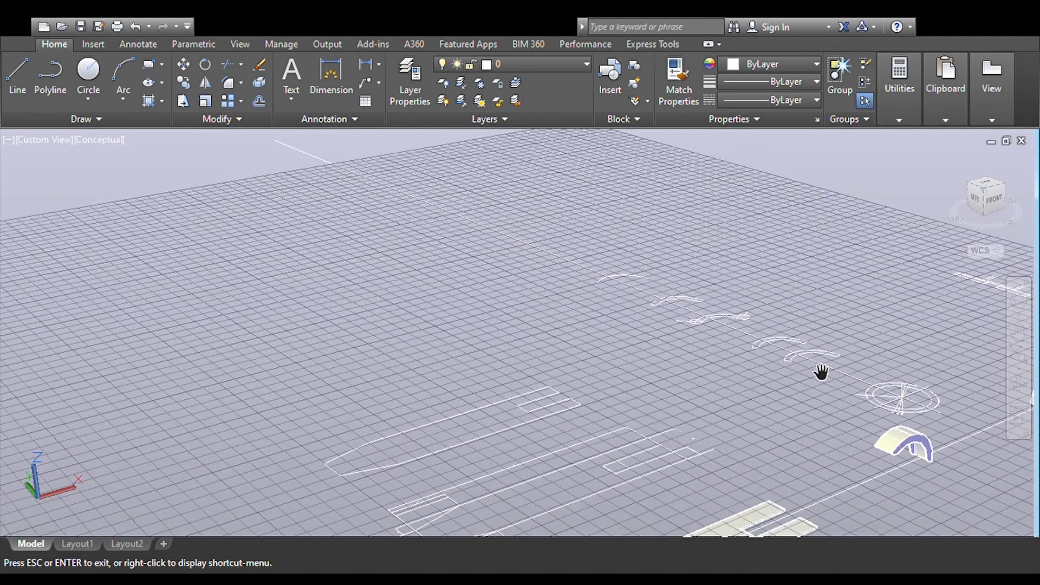
drag(822, 372, 661, 378)
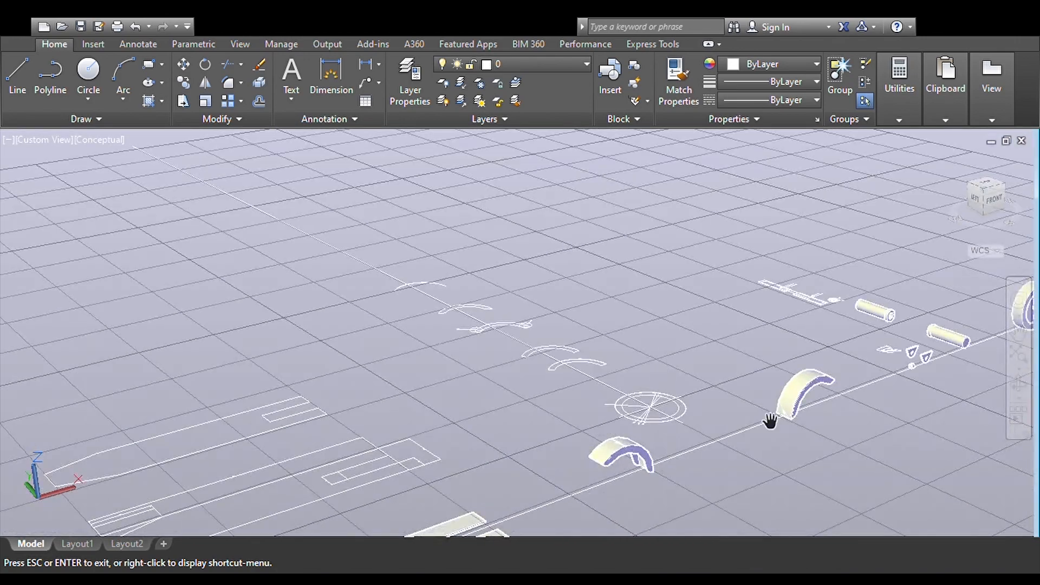
scroll(747, 418, up, 2)
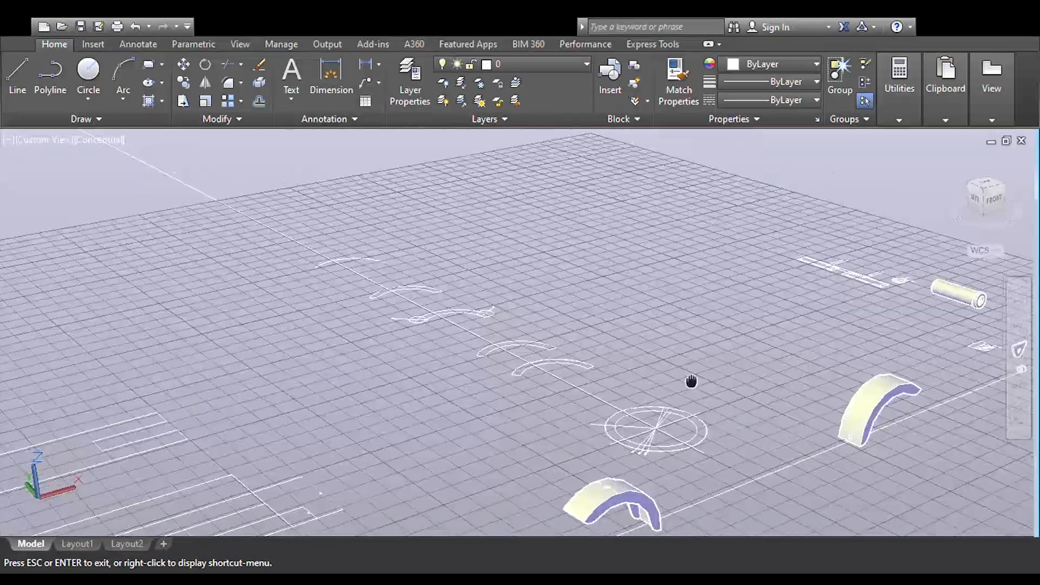
drag(690, 381, 657, 360)
scroll(653, 360, up, 2)
scroll(652, 358, up, 2)
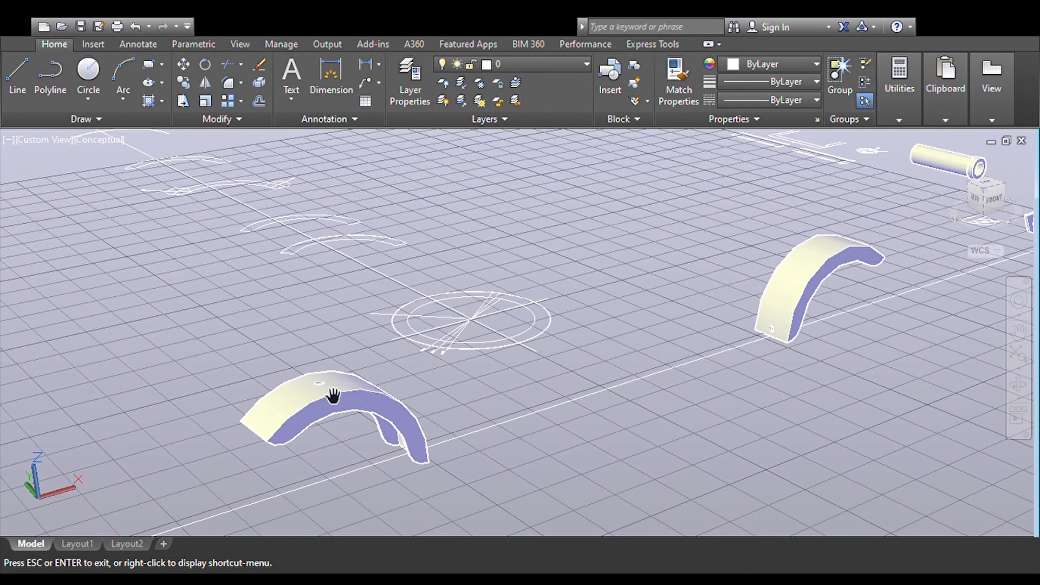
- Highlight the separate front fender and compare it with the rear fender from a slightly rotated viewpoint
key(Escape)
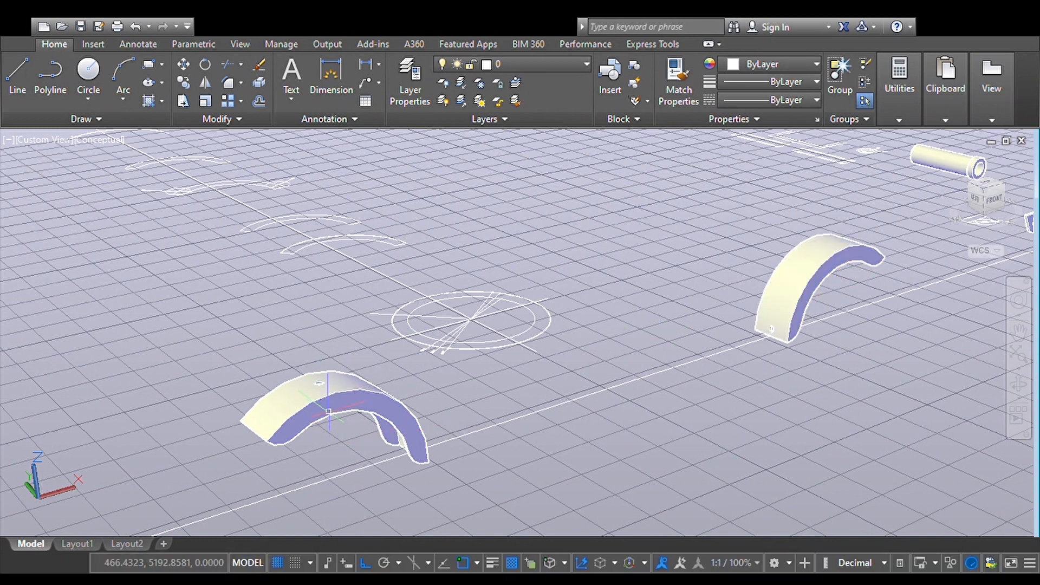
click(328, 417)
key(ctrl+c)
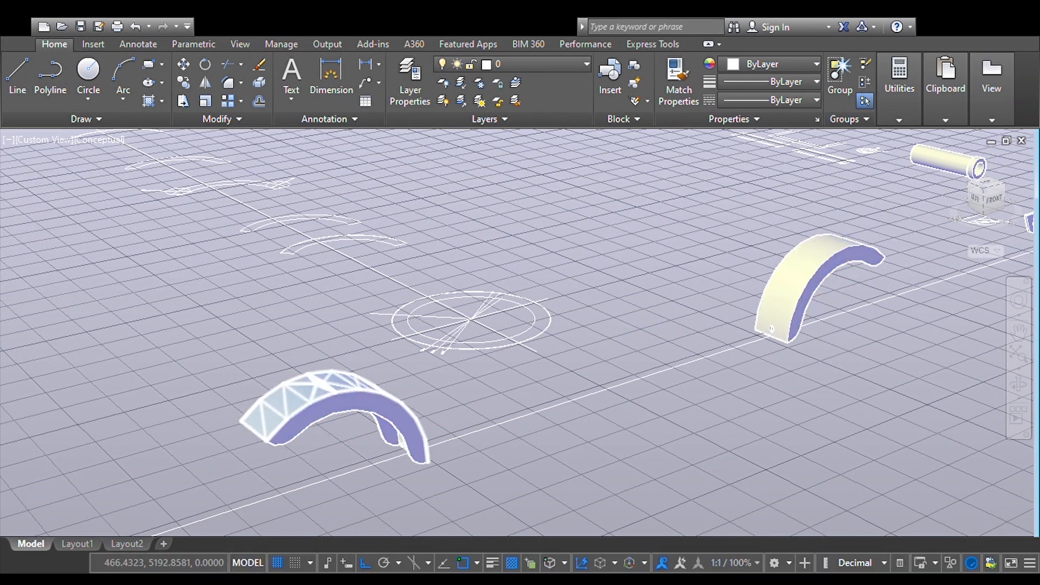
key(ctrl+Tab)
key(ctrl+z)
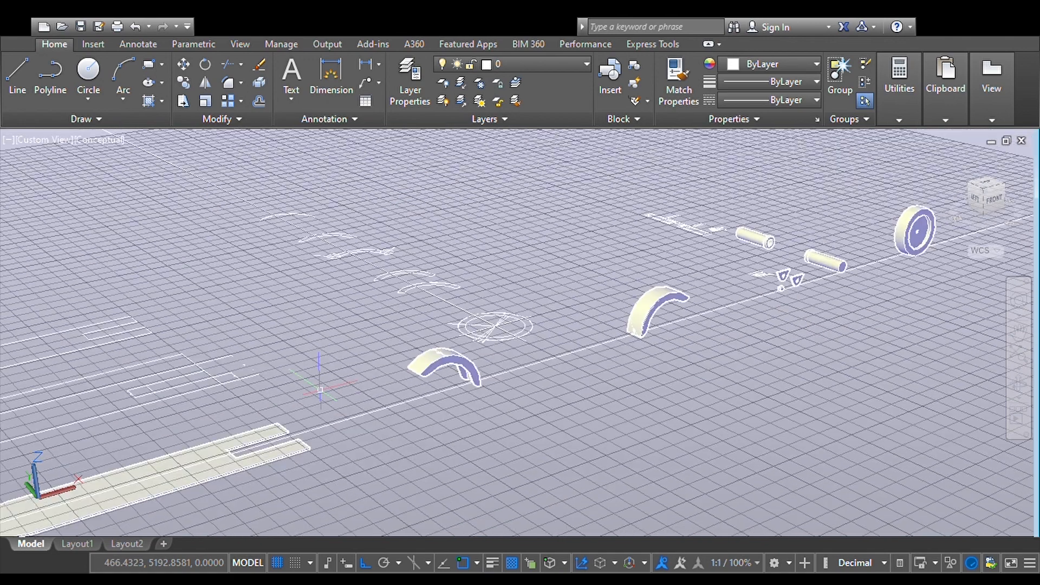
scroll(350, 382, up, 3)
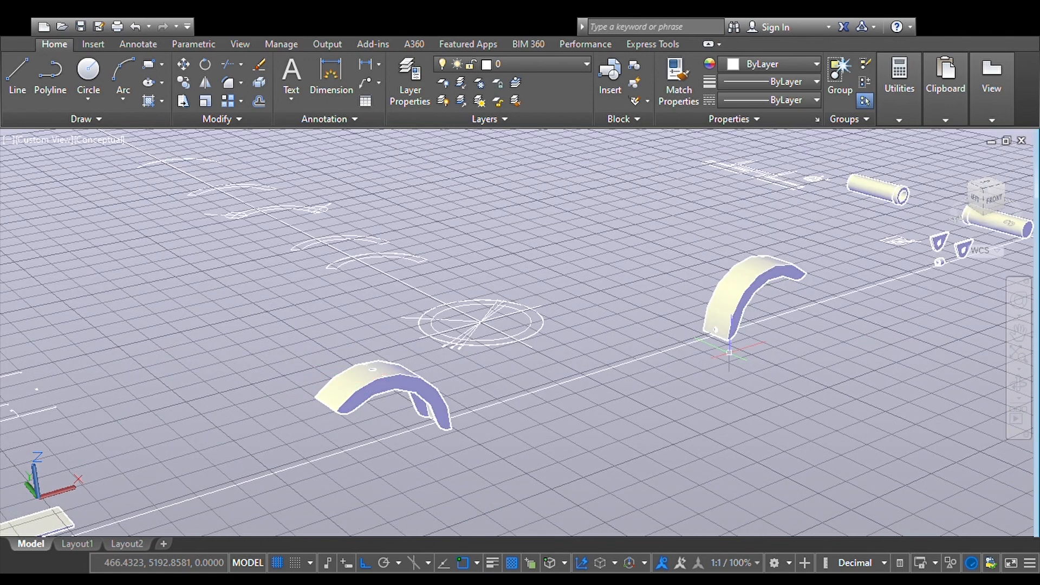
click(1025, 395)
drag(535, 427, 497, 434)
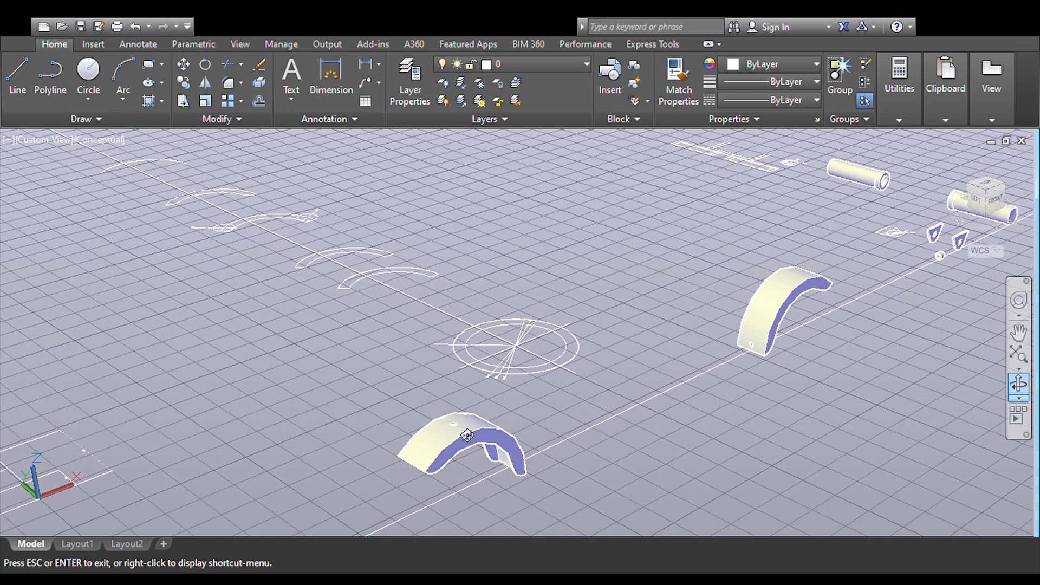
key(Escape)
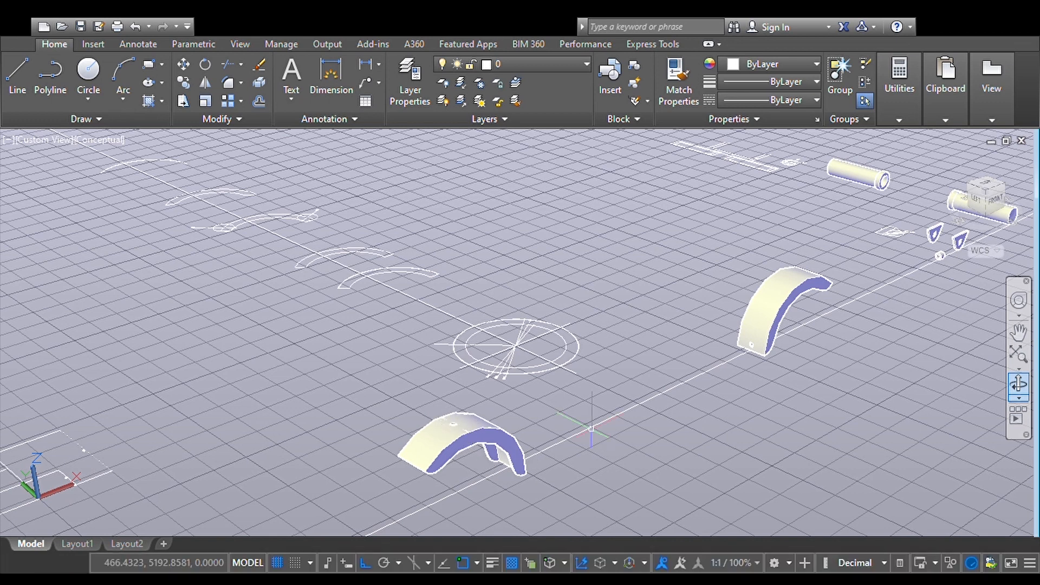
- Inspect the front and rear fenders in place over the wheels of the assembled scooter
click(1019, 332)
drag(587, 434, 843, 285)
drag(492, 474, 599, 509)
drag(346, 393, 380, 405)
key(Escape)
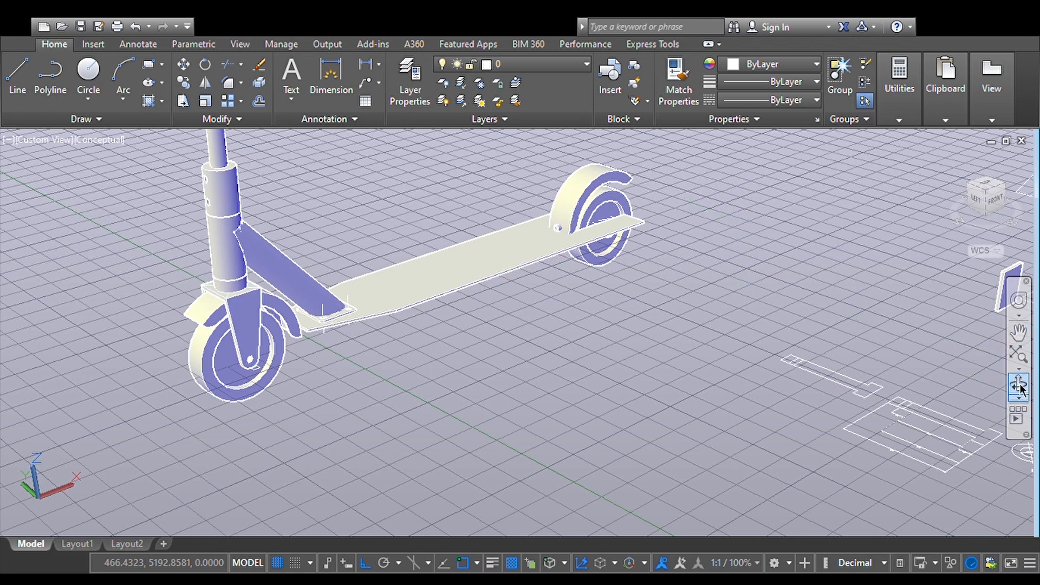
- Examine up close the hinge sleeve at the base of the assembled rear fender, where it meets the deck
click(1019, 332)
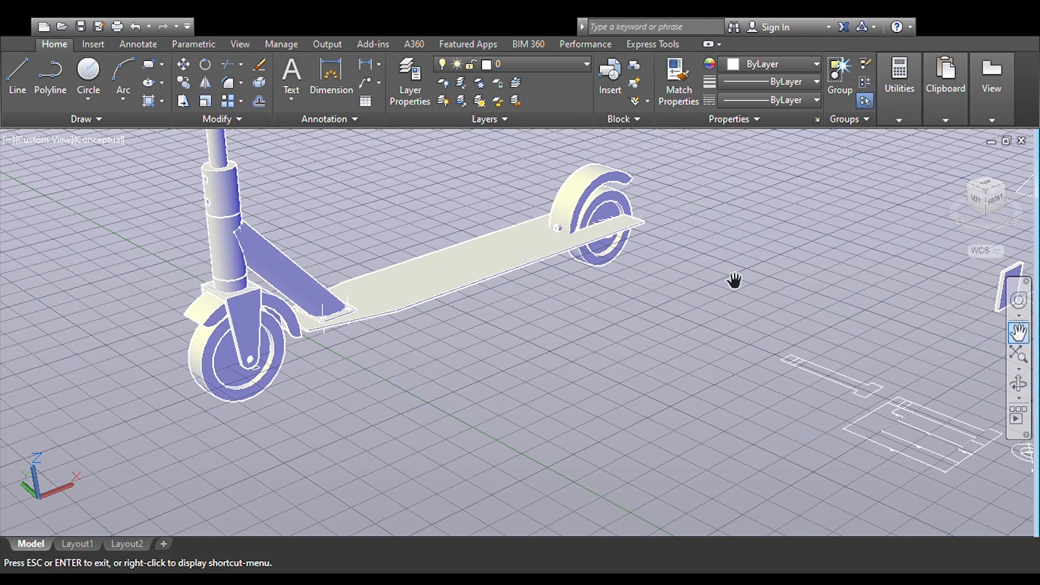
drag(734, 281, 726, 302)
scroll(513, 277, up, 10)
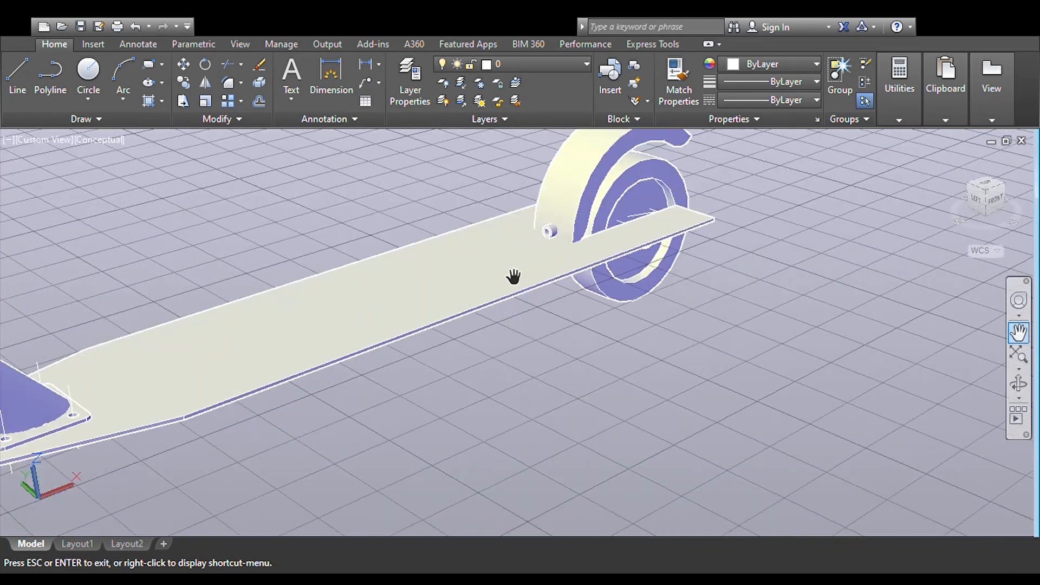
scroll(497, 315, down, 5)
scroll(497, 314, down, 3)
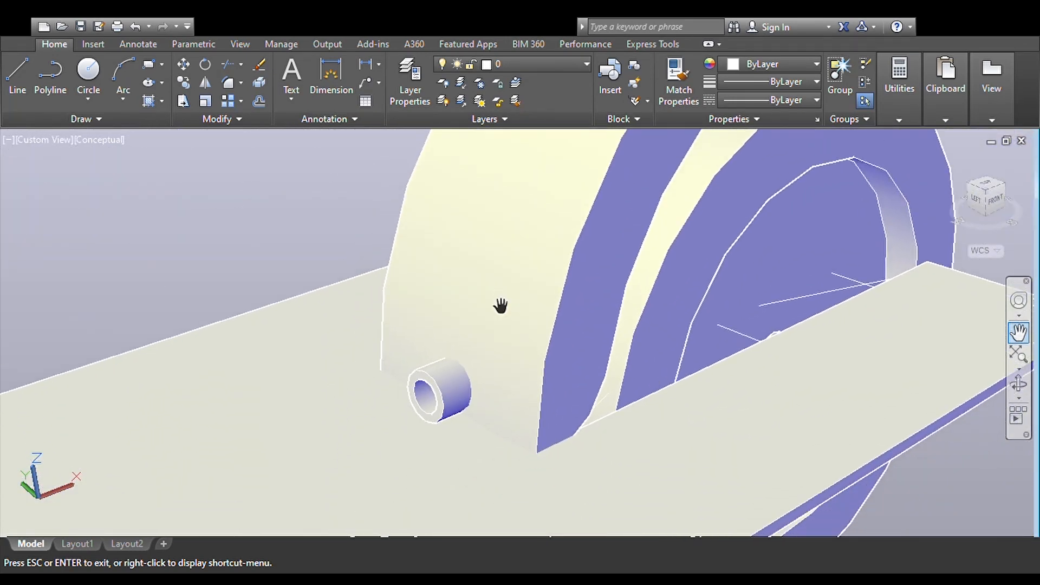
key(Escape)
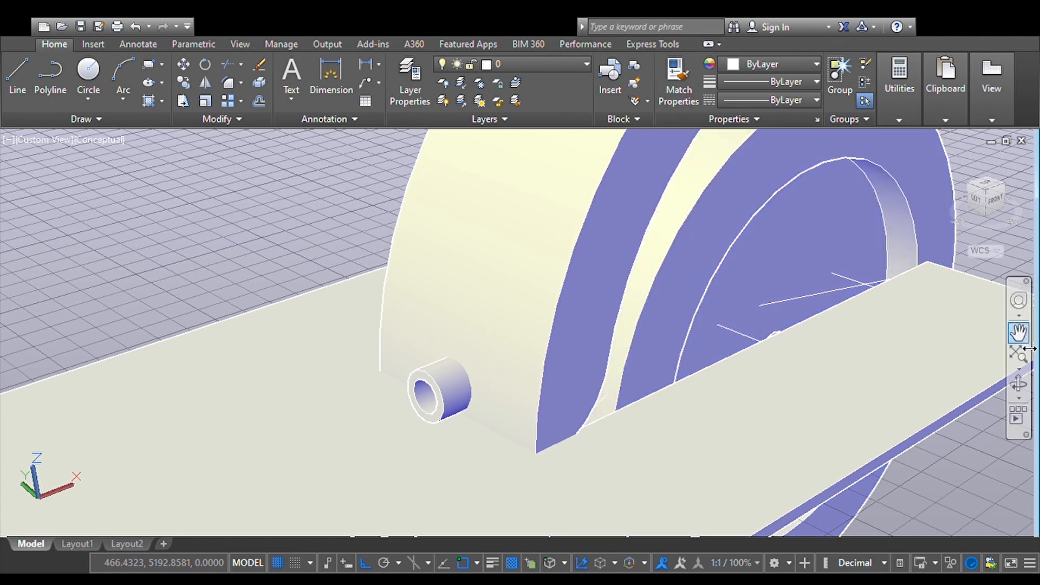
- Return from the assembled rear wheel to the separate fenders and review them beside their sketches
click(1019, 332)
scroll(806, 301, down, 6)
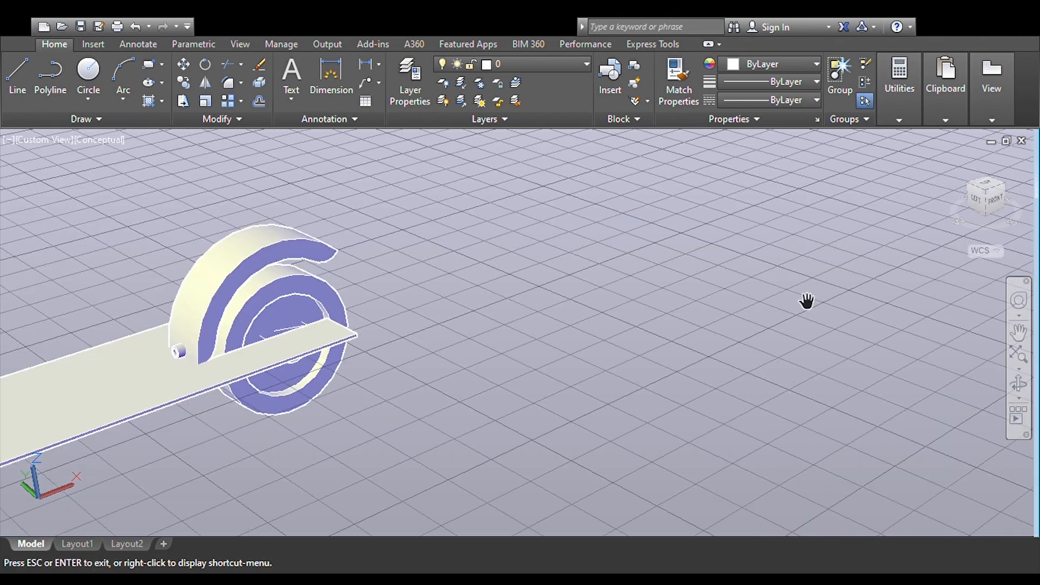
drag(807, 301, 661, 302)
drag(831, 320, 619, 356)
drag(757, 307, 666, 355)
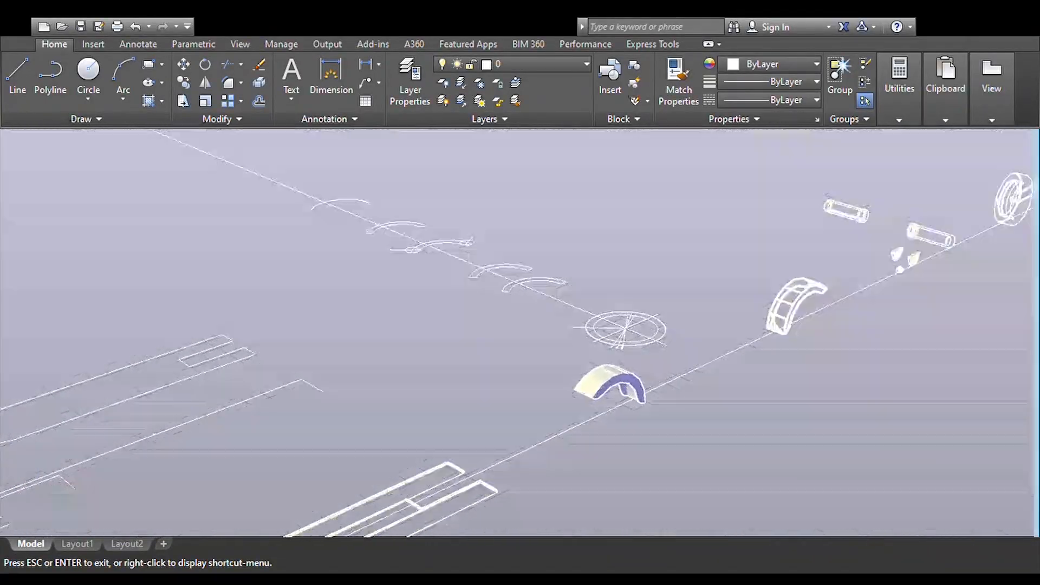
drag(746, 349, 716, 358)
scroll(716, 359, up, 1)
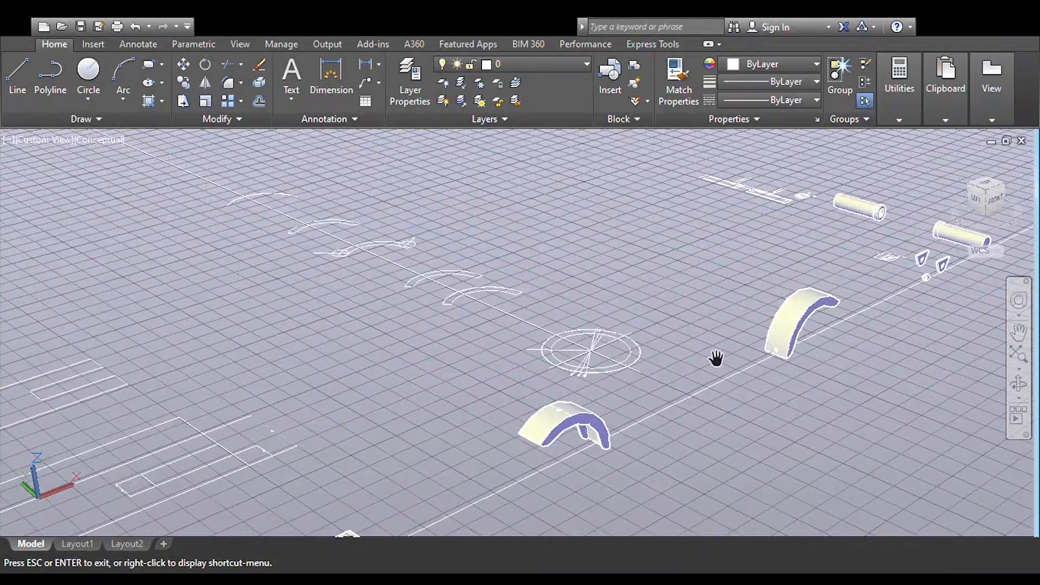
key(Escape)
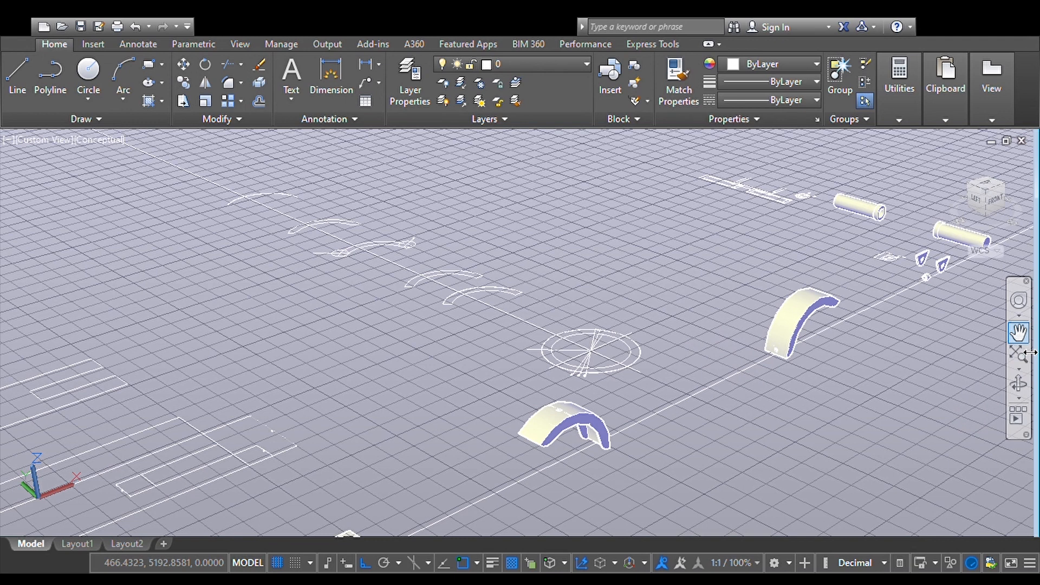
- Examine the two separate triangular hinge brackets, their sketch and the small hinge sleeve up close
click(1019, 333)
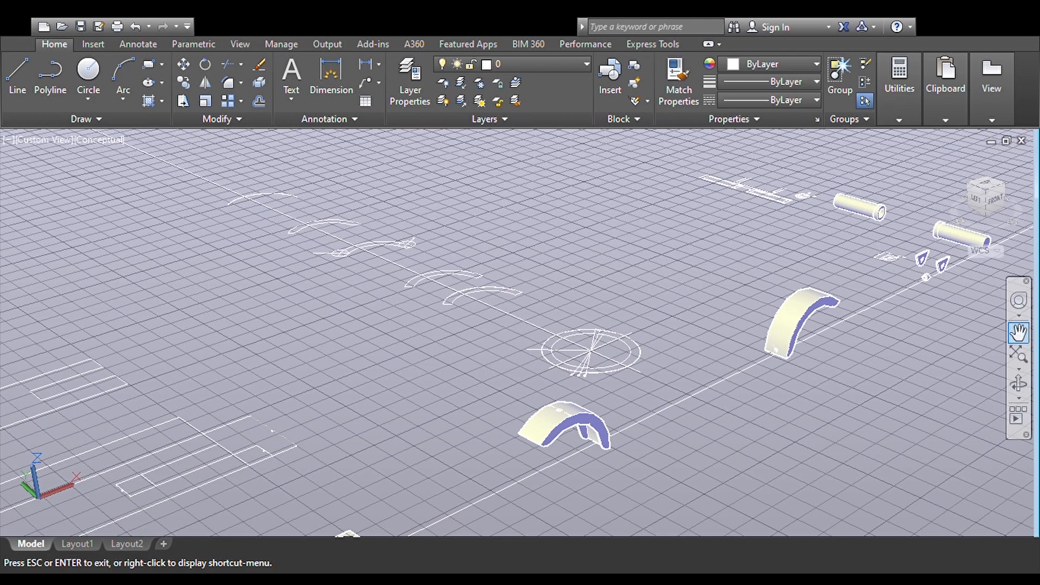
drag(789, 340, 624, 397)
scroll(624, 397, up, 2)
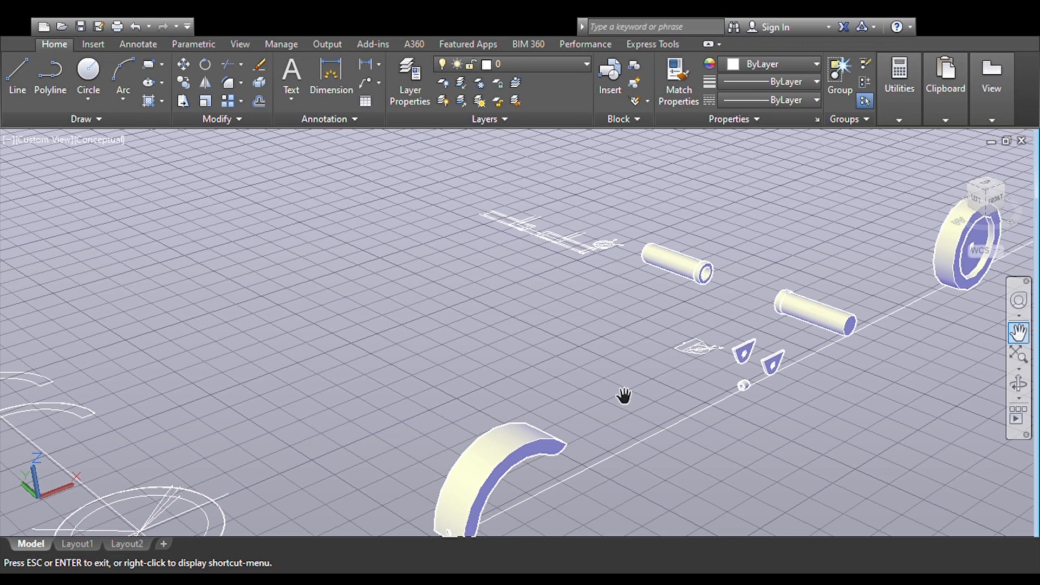
drag(766, 379, 702, 395)
drag(785, 376, 717, 331)
scroll(778, 381, up, 3)
key(Escape)
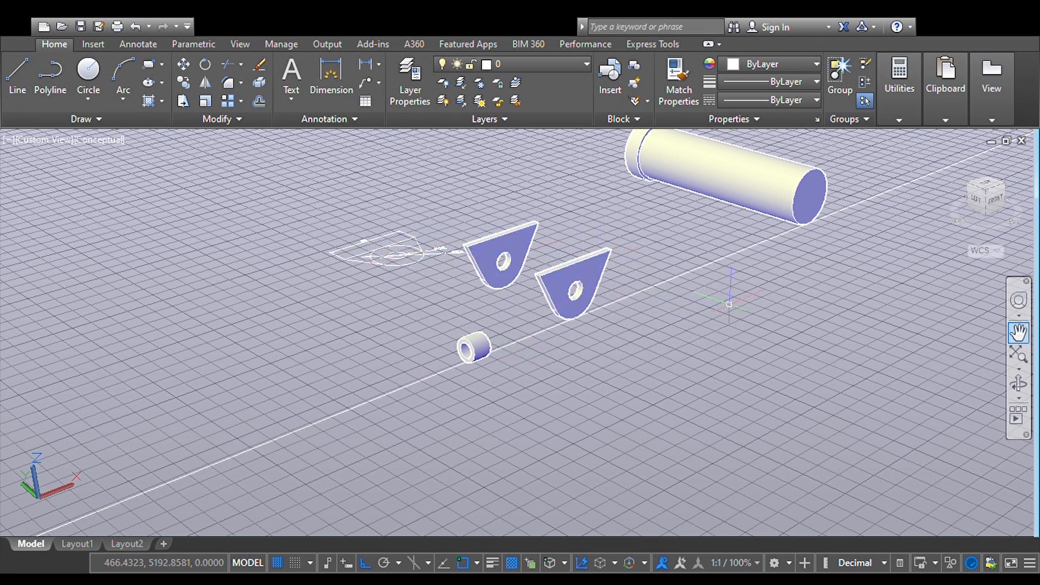
- Examine the two separate handlebar grips, comparing the hollow end with the closed end
click(1021, 335)
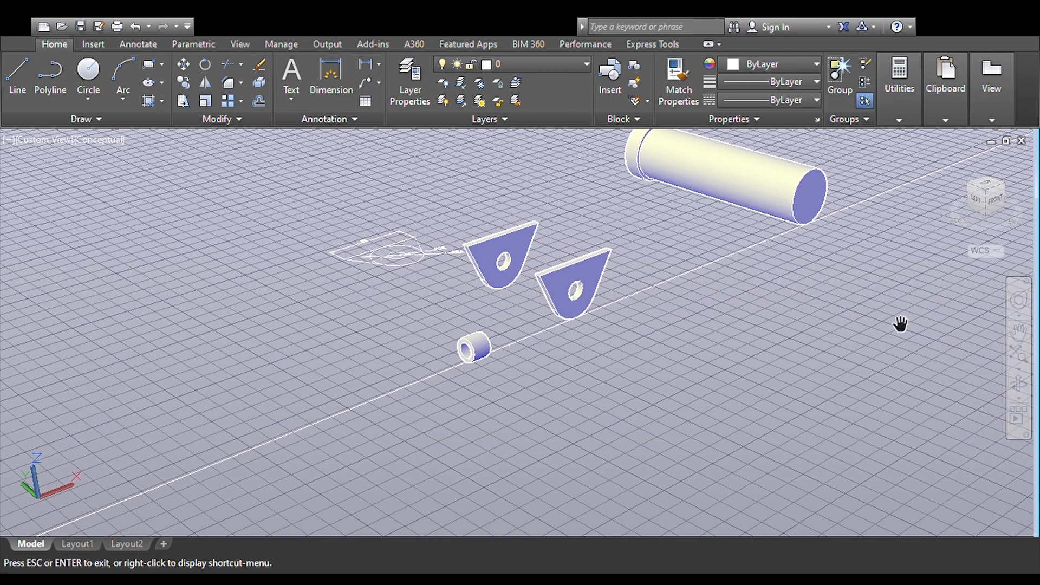
drag(889, 325, 863, 374)
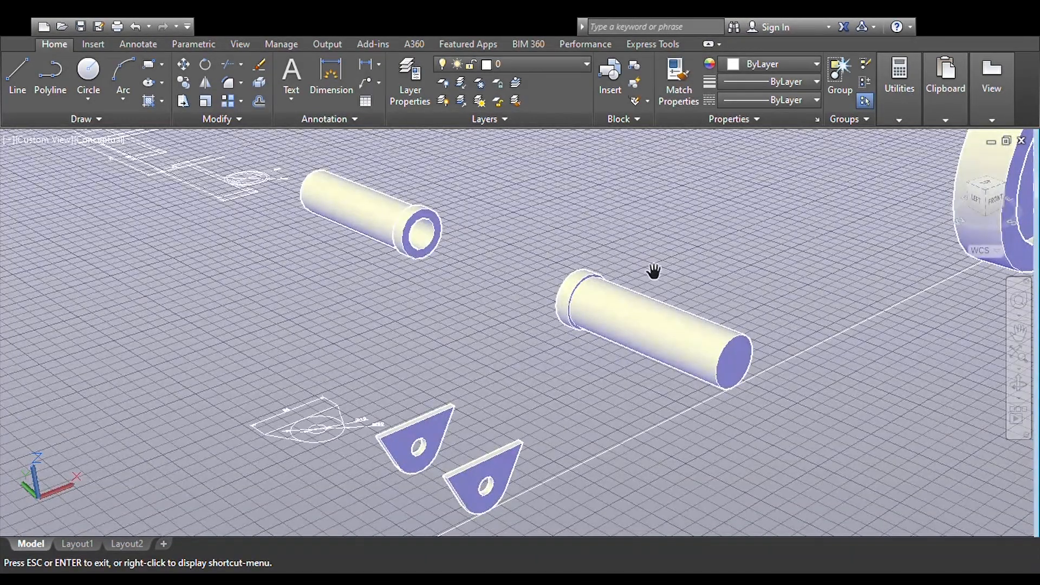
key(Escape)
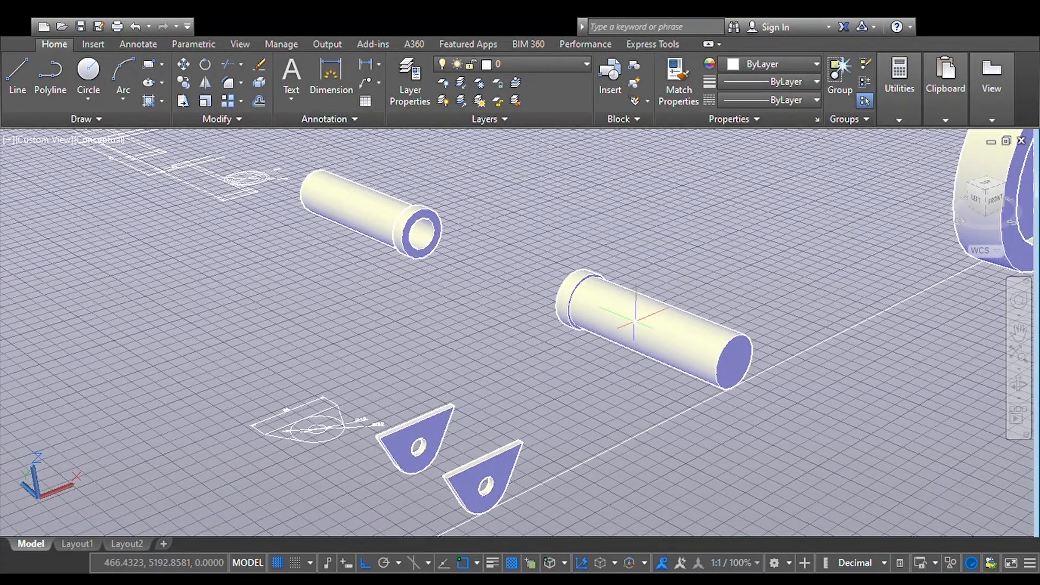
- Inspect the grips fitted on the handlebar of the assembled scooter, highlighting the front grip
click(1019, 331)
scroll(610, 381, down, 6)
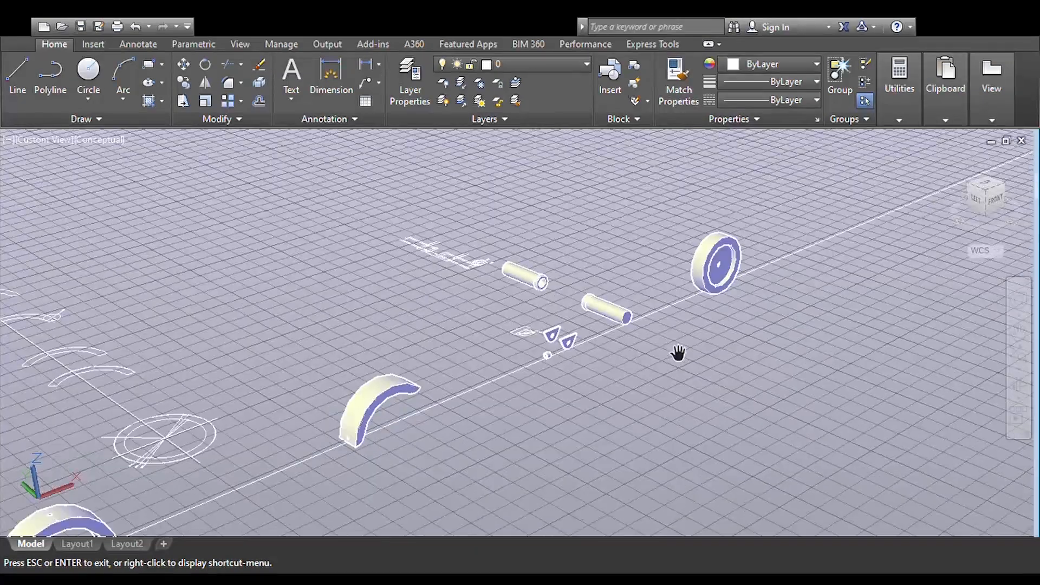
drag(211, 343, 545, 314)
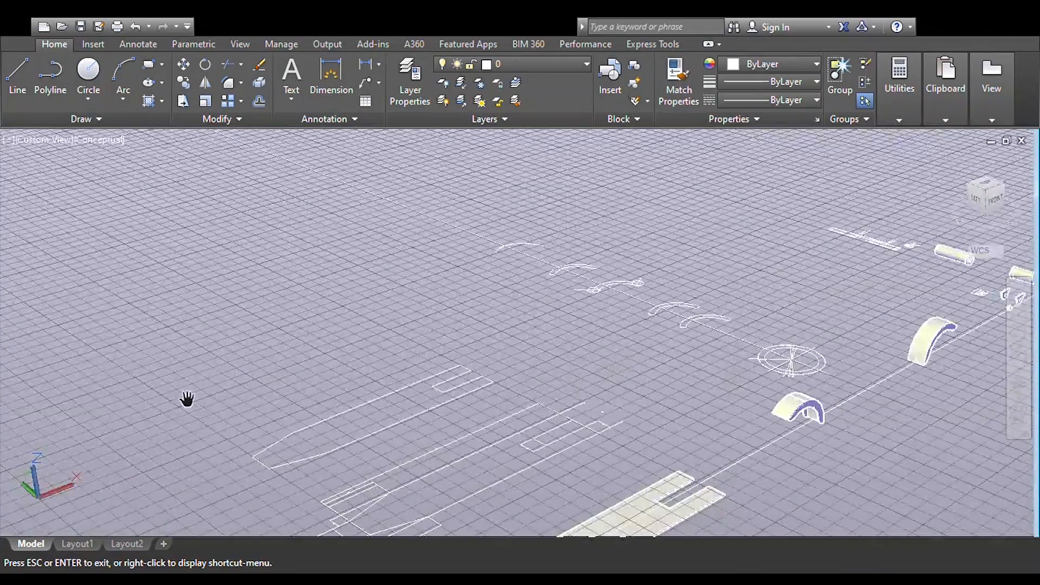
mouse_move(176, 404)
mouse_down()
mouse_move(465, 311)
mouse_move(508, 285)
mouse_up()
drag(311, 264, 386, 374)
scroll(506, 357, up, 6)
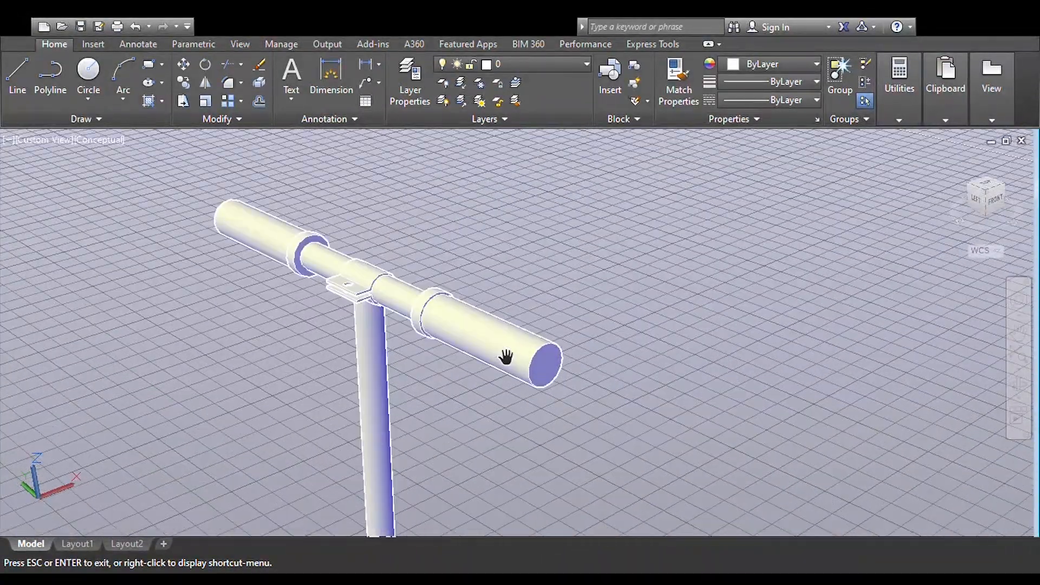
key(Escape)
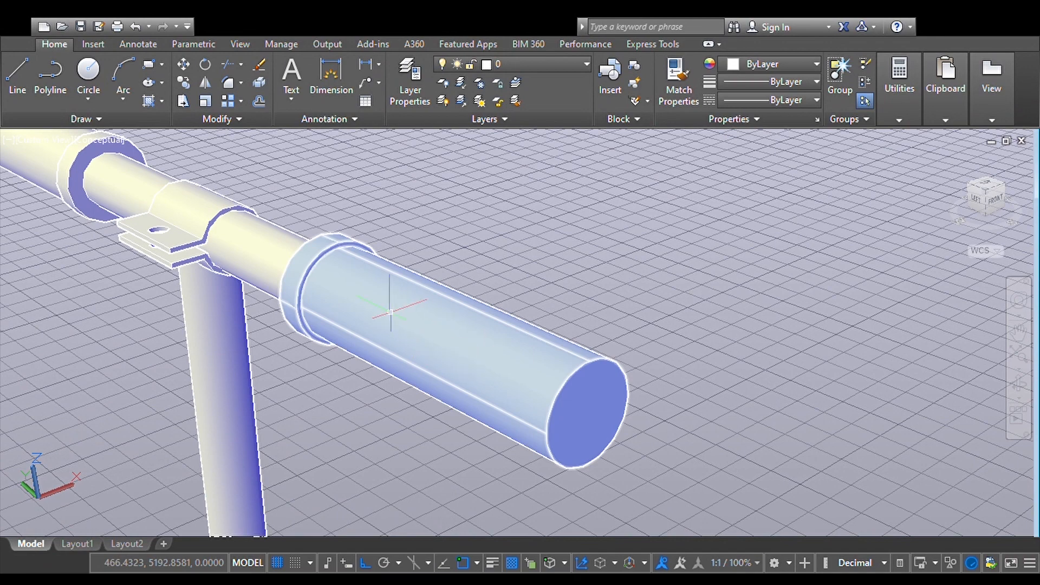
- Return to the row of separate parts and review the standalone wheel beyond the handlebar grips
click(1018, 331)
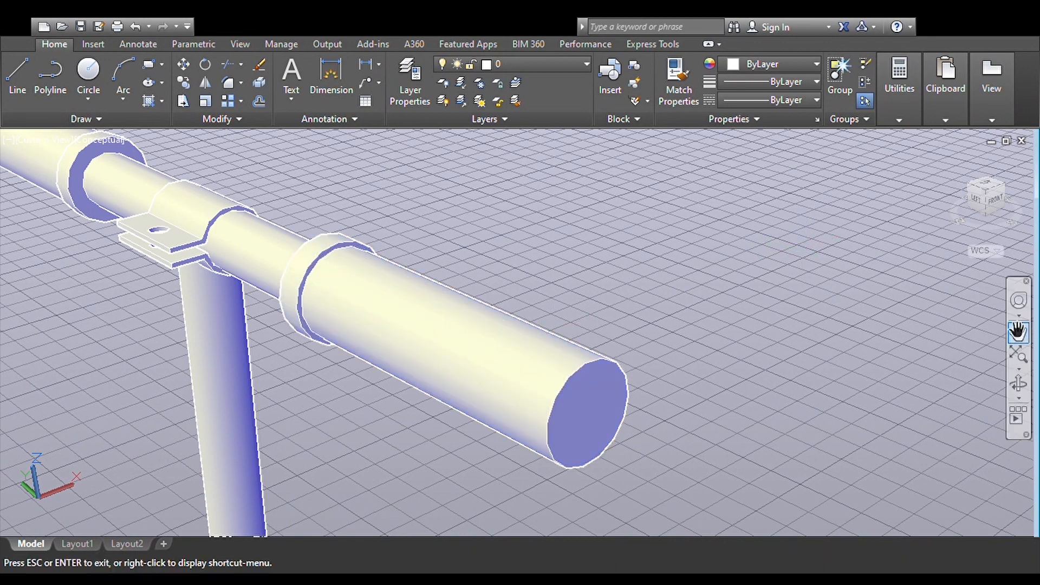
drag(970, 339, 689, 343)
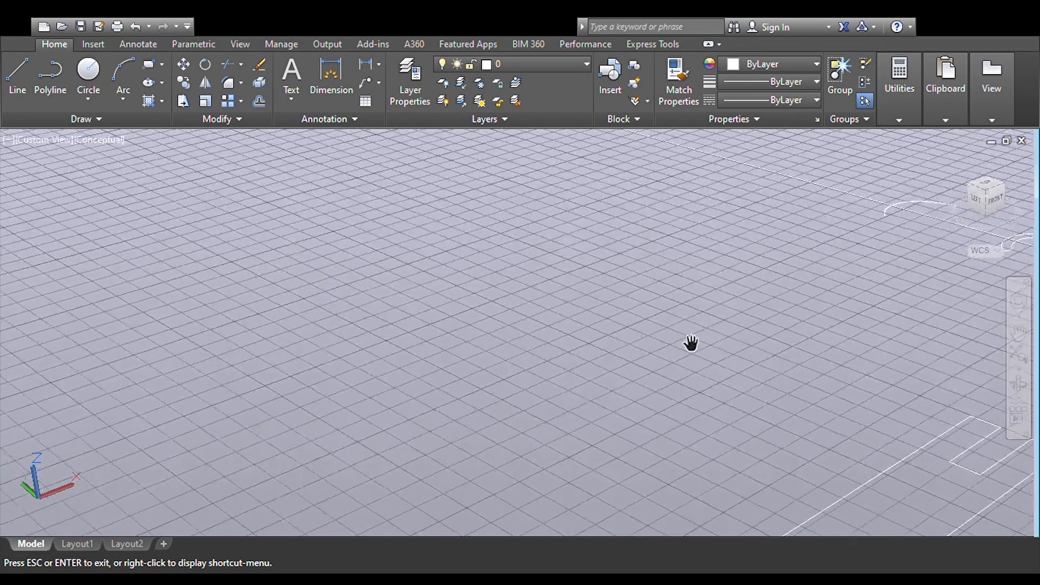
drag(908, 342, 559, 390)
drag(817, 383, 482, 354)
scroll(764, 255, up, 3)
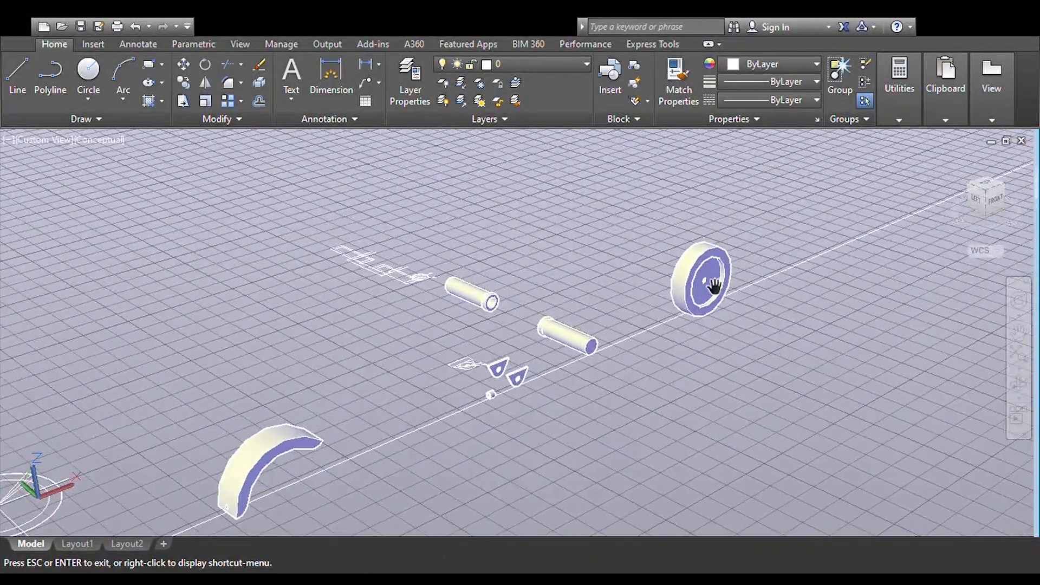
- Examine the standalone wheel beyond the two grips up close, highlighting it and clearing the highlight
scroll(715, 287, up, 1)
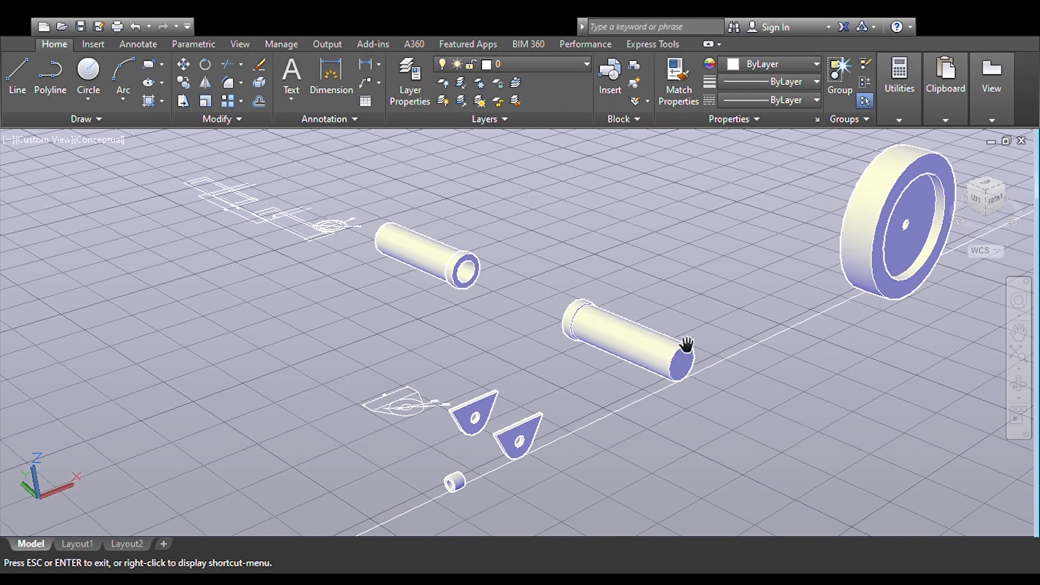
drag(872, 279, 844, 282)
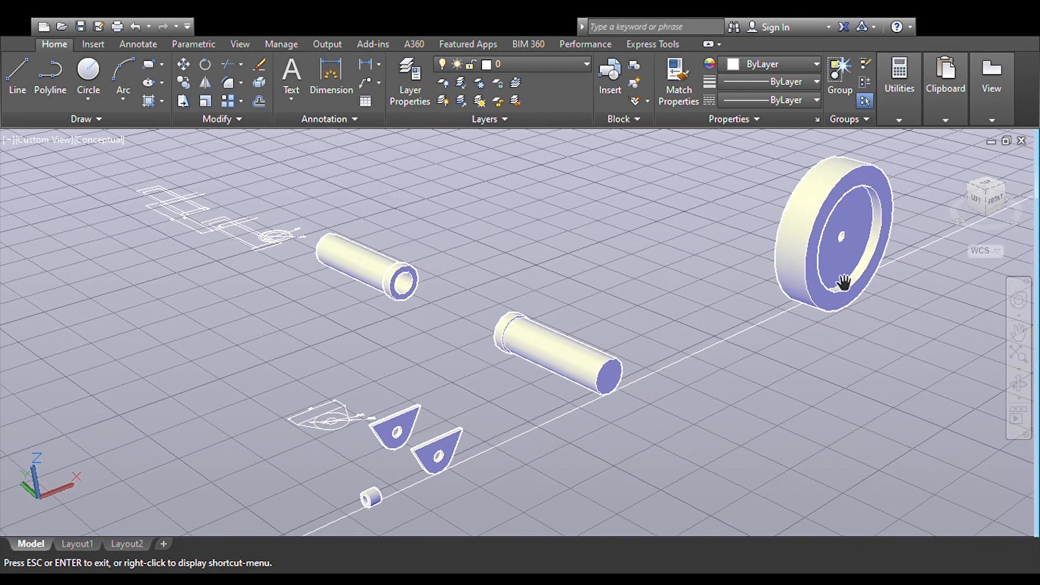
drag(844, 282, 715, 328)
key(Escape)
click(556, 340)
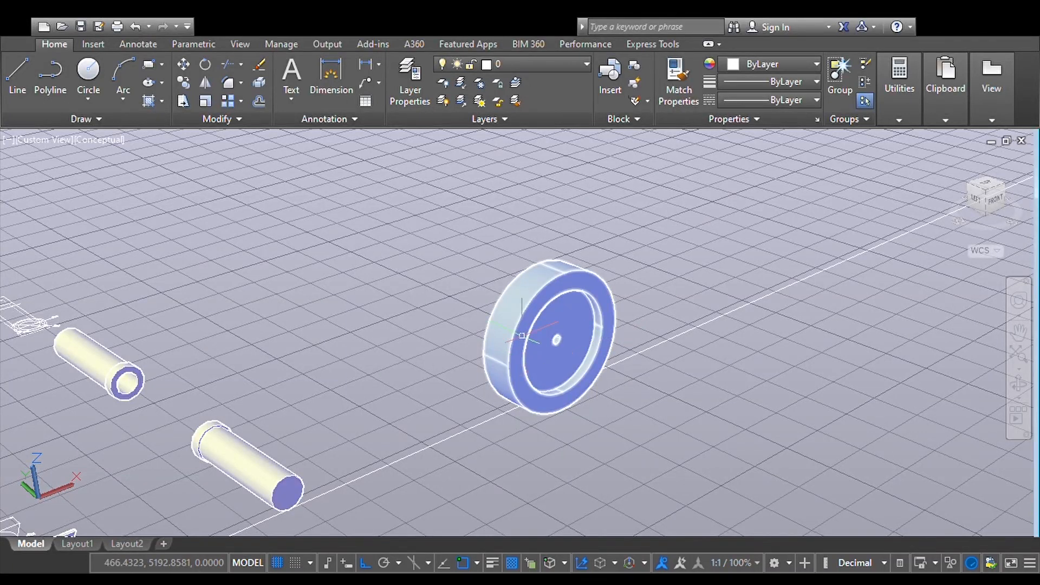
key(Escape)
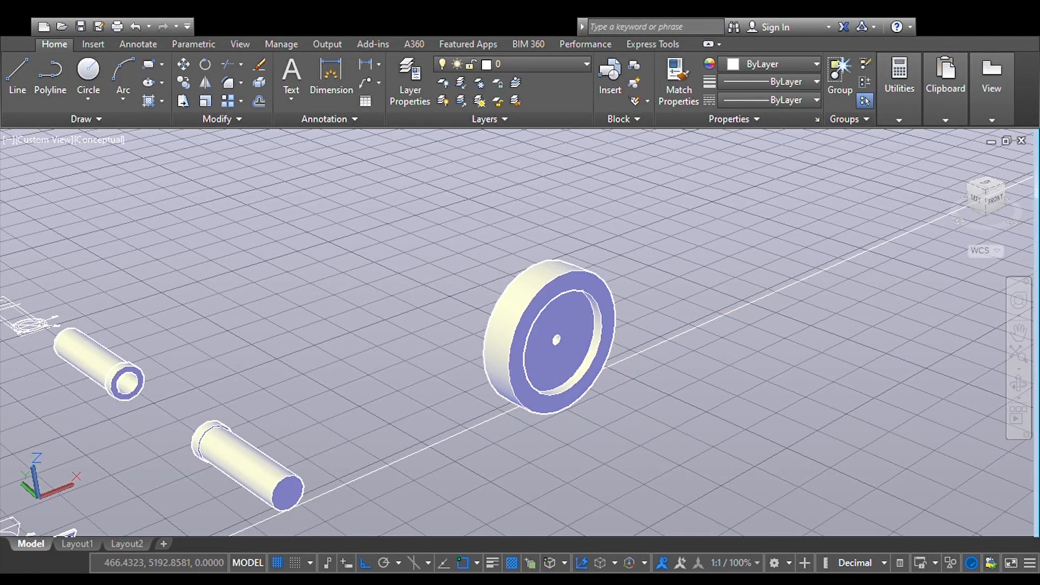
- Show the whole drawing, then close in again on the row of separate fenders, hinge parts, grips and wheel
click(1019, 358)
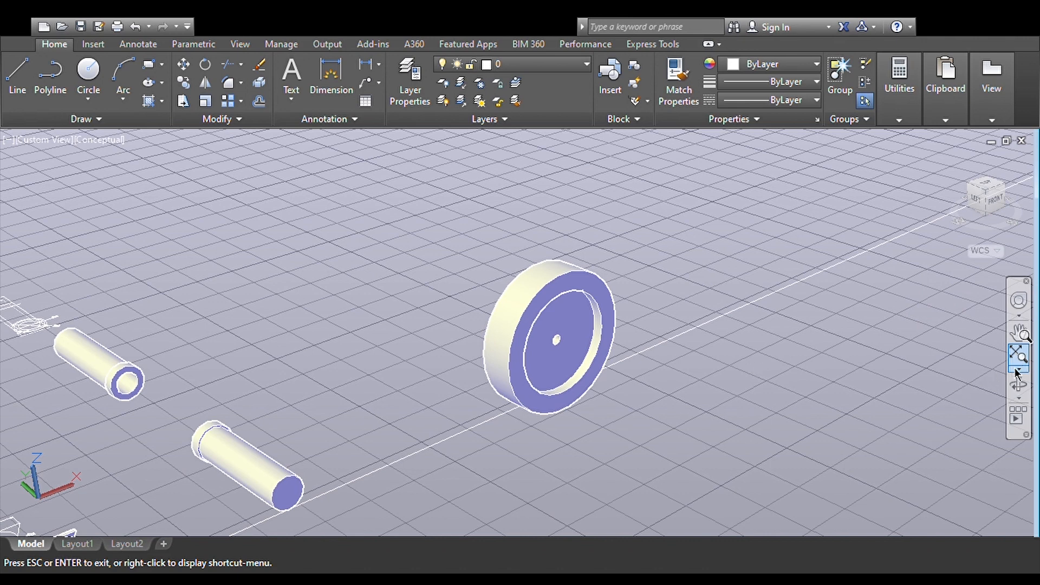
scroll(528, 232, up, 2)
scroll(520, 330, up, 3)
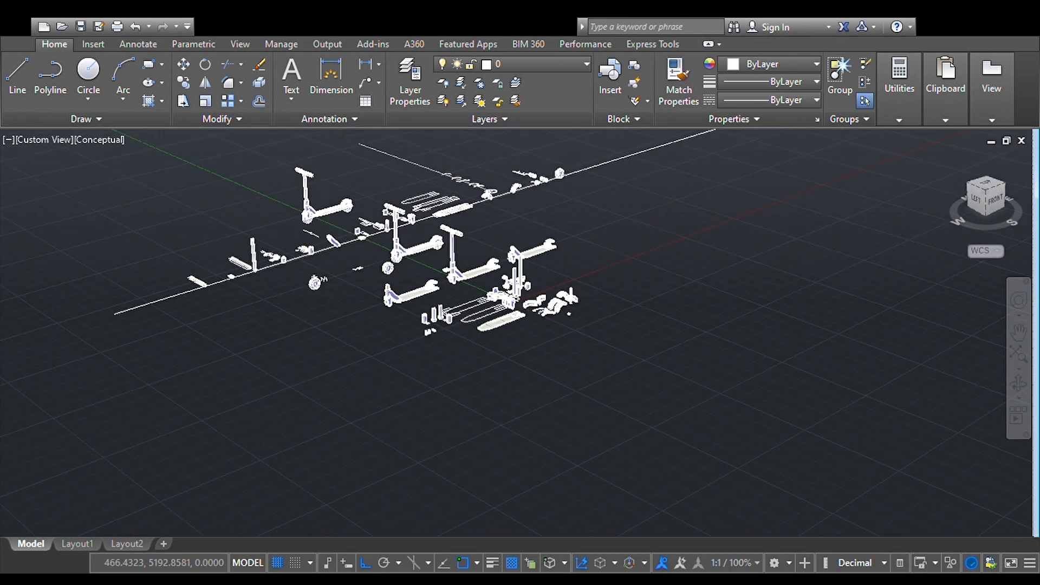
click(1023, 344)
drag(574, 295, 613, 431)
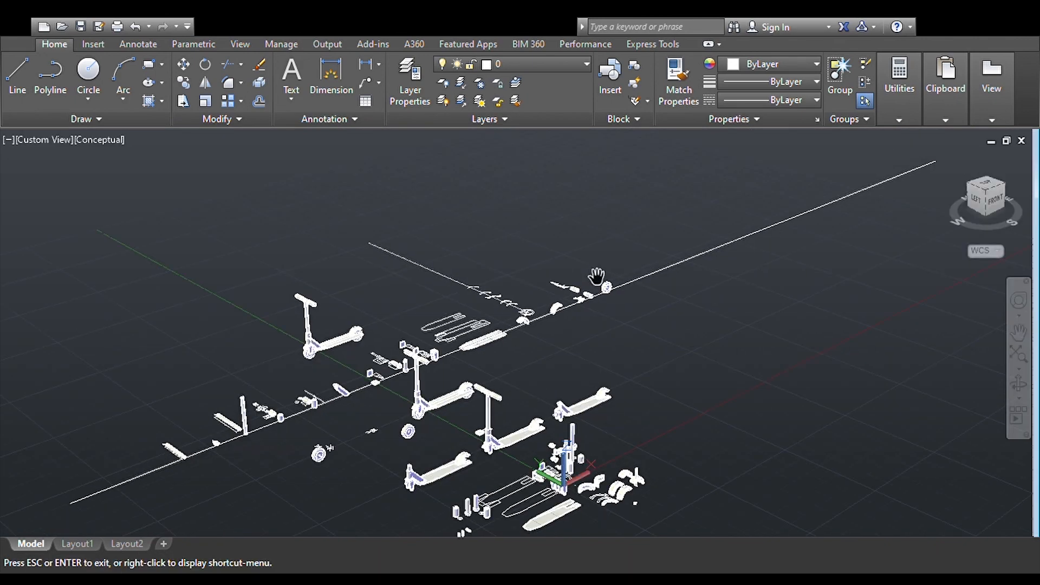
scroll(593, 279, up, 4)
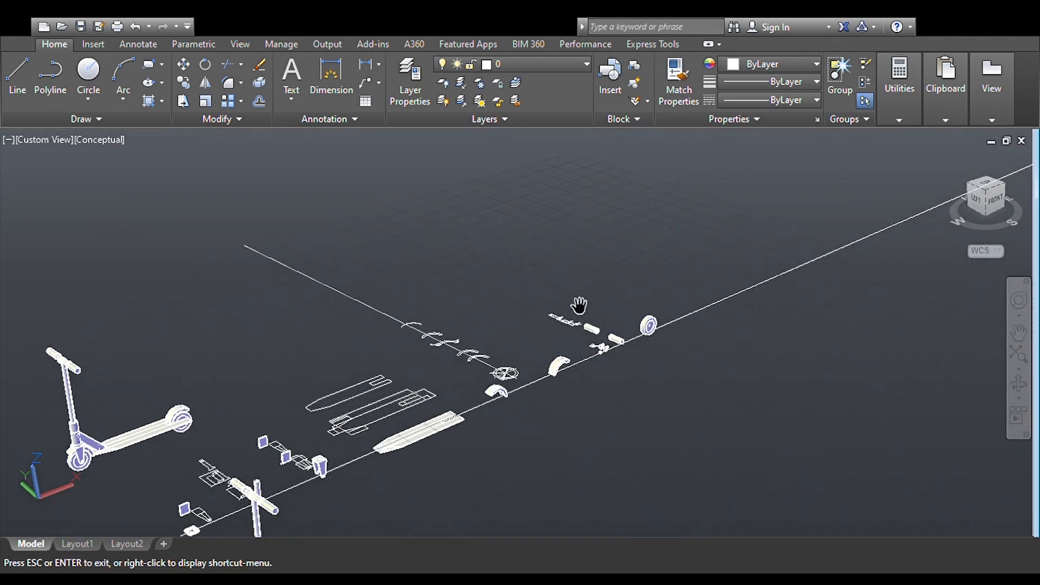
scroll(577, 303, up, 2)
scroll(657, 318, up, 2)
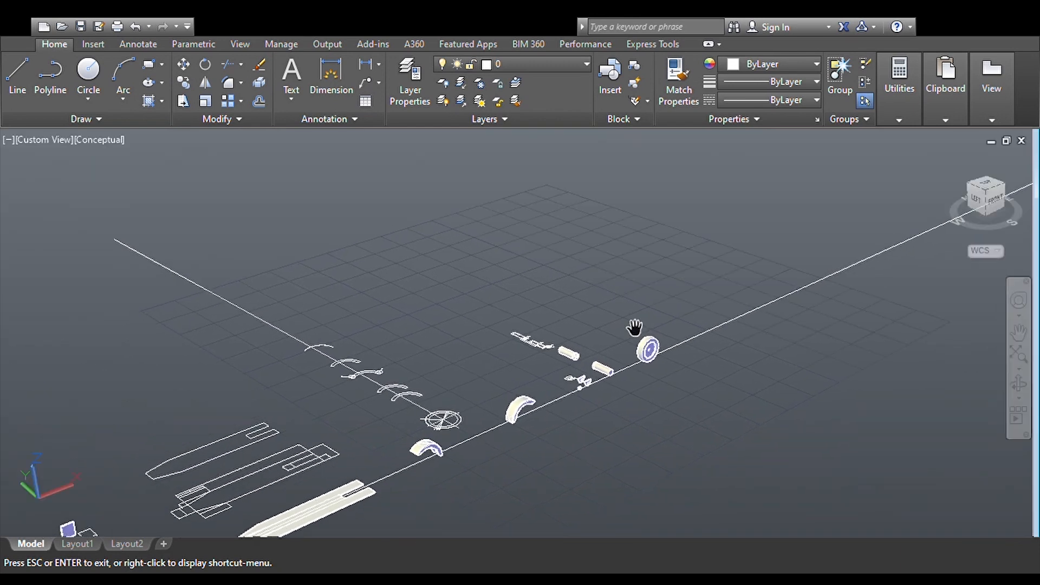
scroll(635, 328, up, 1)
scroll(759, 371, up, 1)
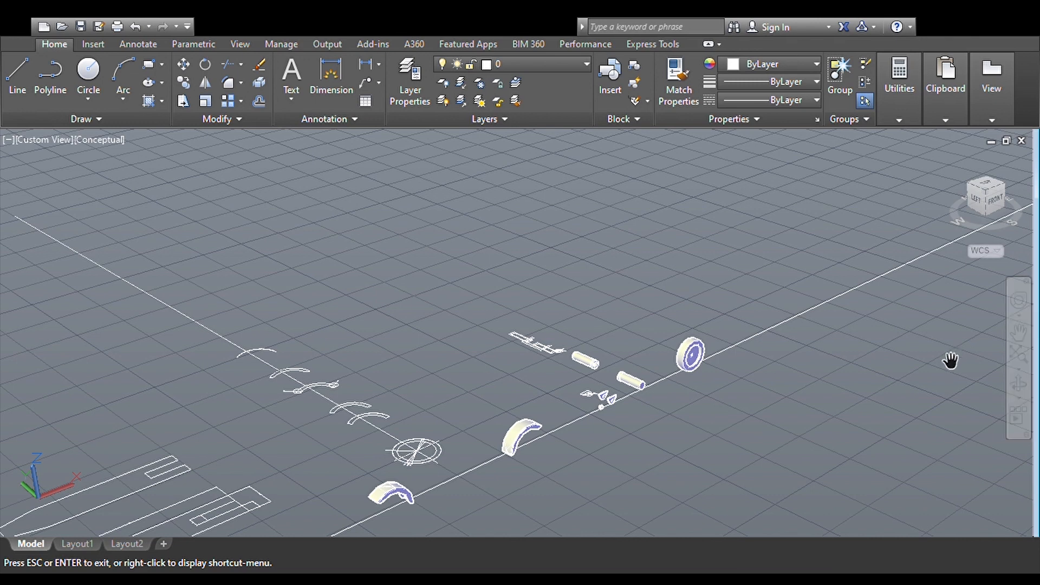
- Review the row of separate parts from a more frontal angle and move along it to the assembled scooter
click(1019, 384)
drag(883, 371, 829, 365)
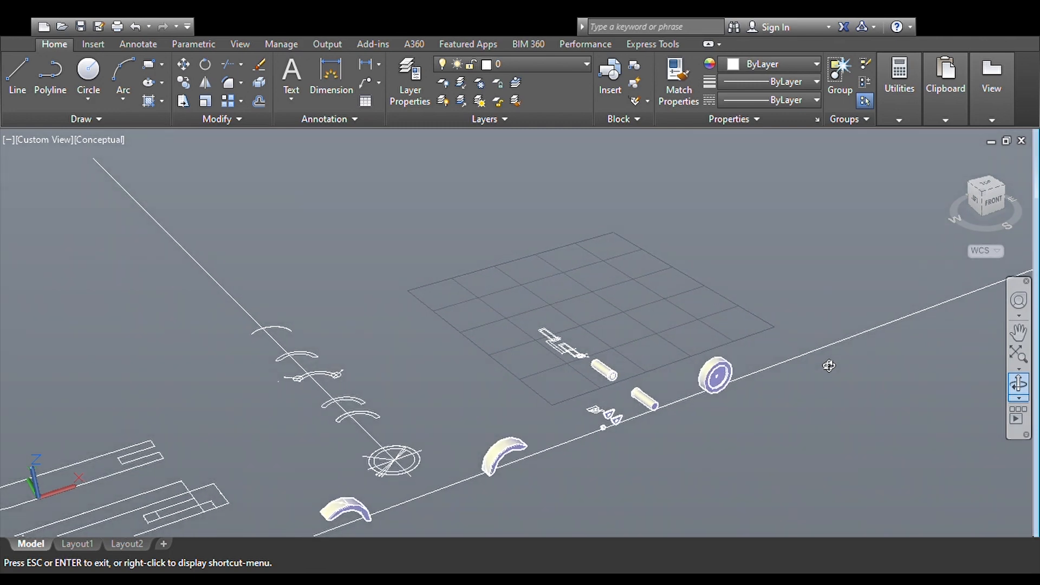
key(Escape)
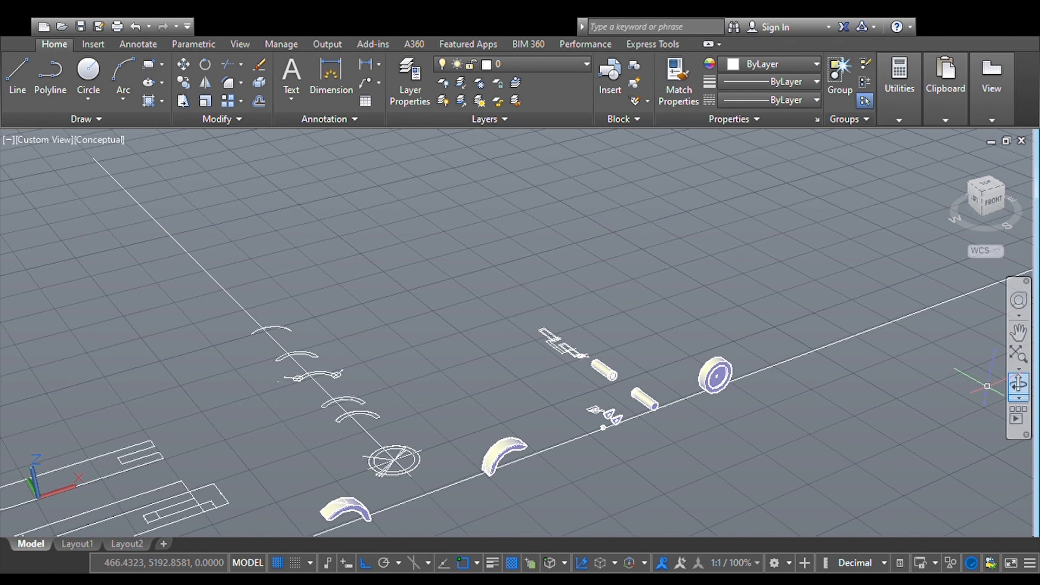
click(1019, 331)
drag(494, 367, 768, 276)
drag(113, 452, 330, 433)
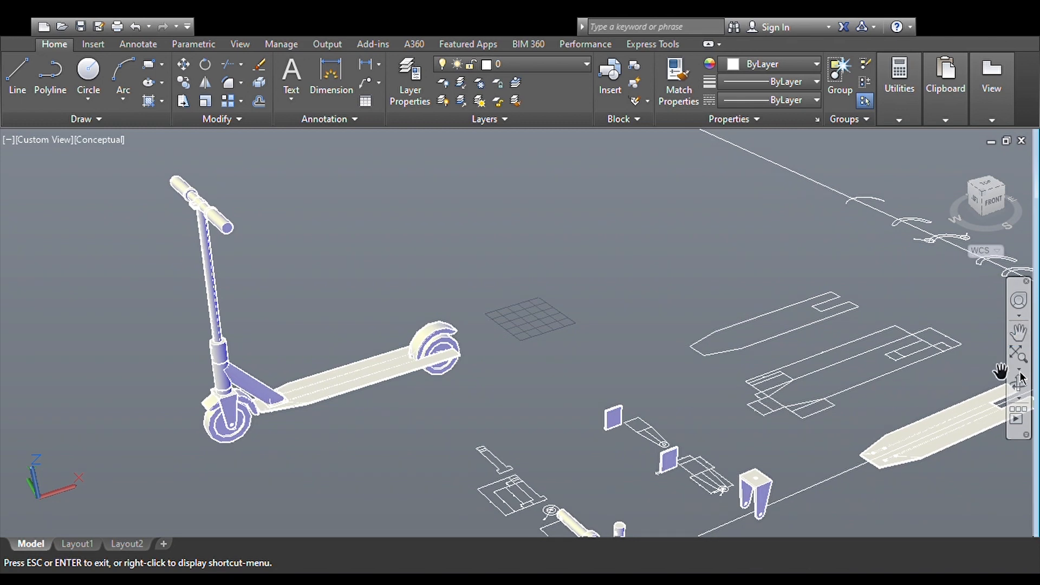
- View the assembled scooters and the separate parts behind them from a low side angle
click(1019, 382)
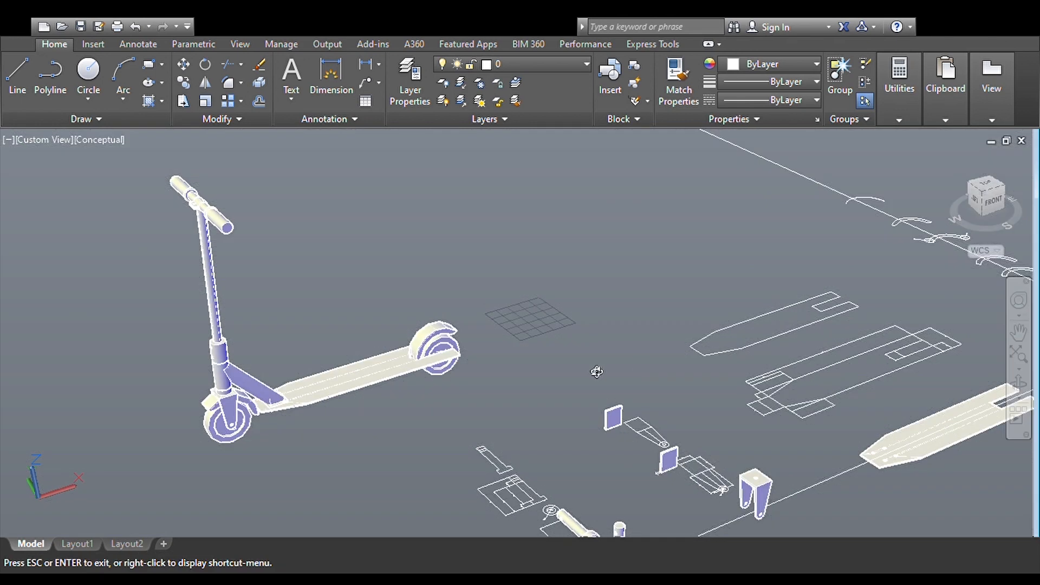
drag(599, 368, 596, 371)
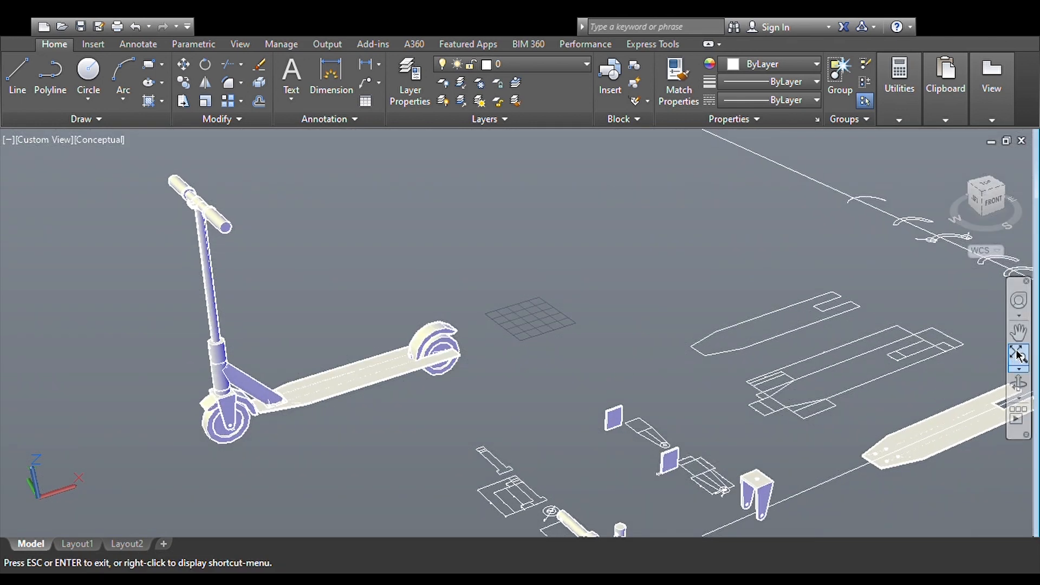
click(1023, 384)
drag(665, 370, 571, 331)
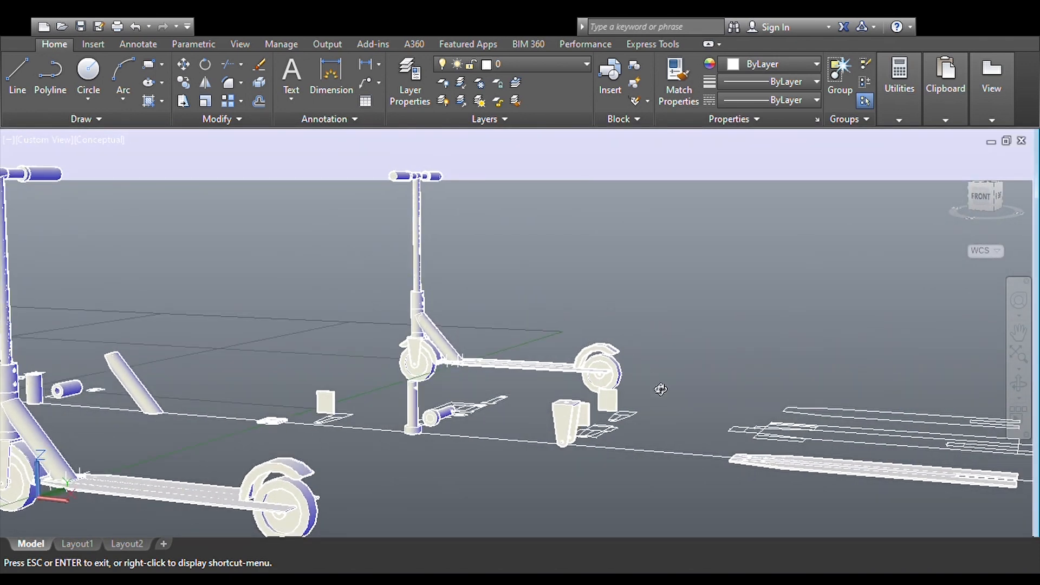
click(1019, 332)
click(786, 354)
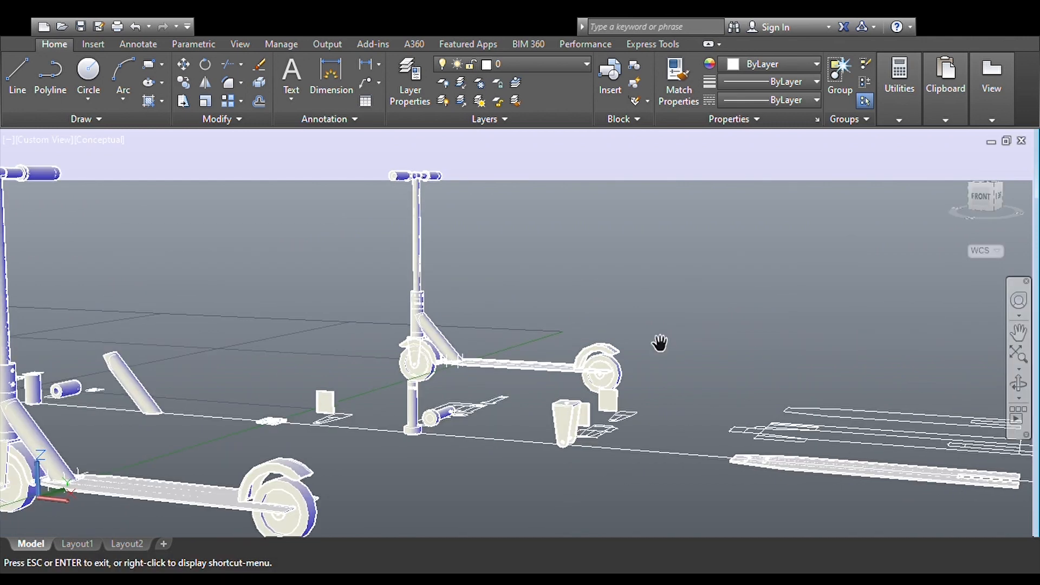
- Show the whole drawing and examine the separate slotted deck from above, near its outline sketches
click(1020, 355)
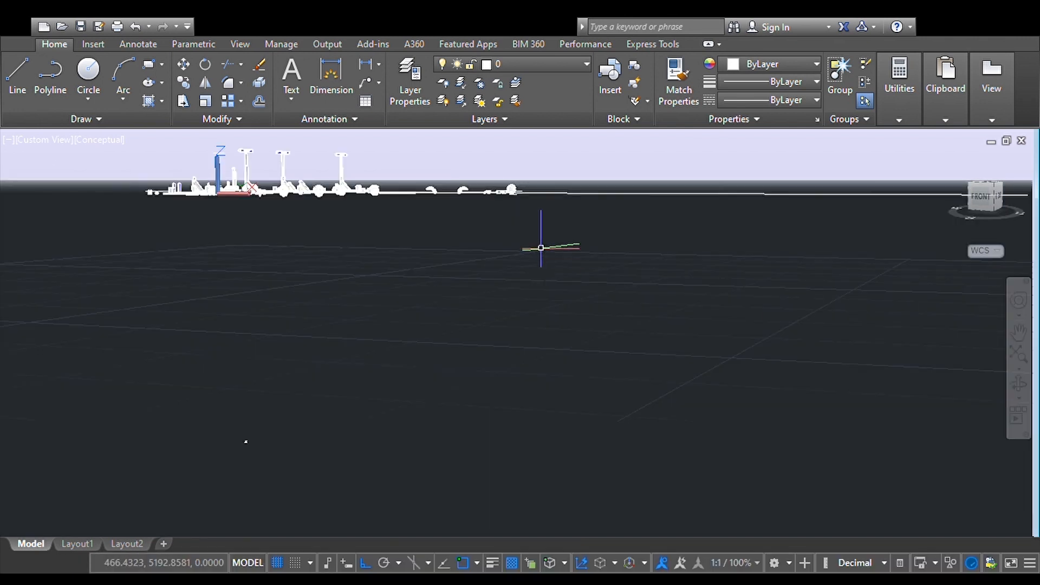
click(1019, 387)
drag(406, 281, 368, 429)
scroll(368, 425, up, 5)
scroll(368, 424, down, 3)
scroll(368, 424, up, 6)
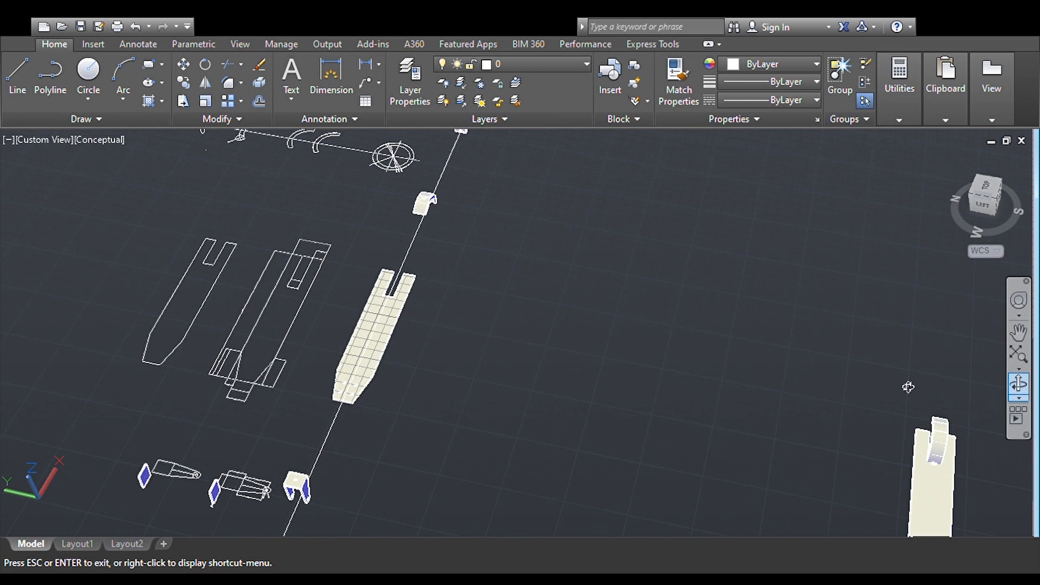
click(1015, 335)
scroll(372, 380, up, 5)
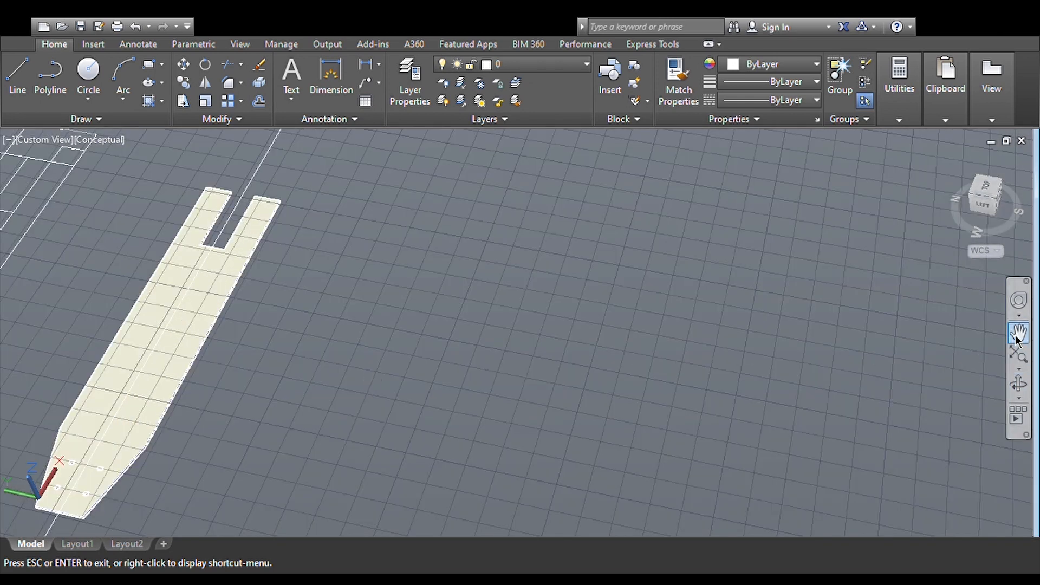
- Inspect how the rear wheel and fender fit in the deck slot, from above, the side and a low rear angle
drag(334, 395, 768, 225)
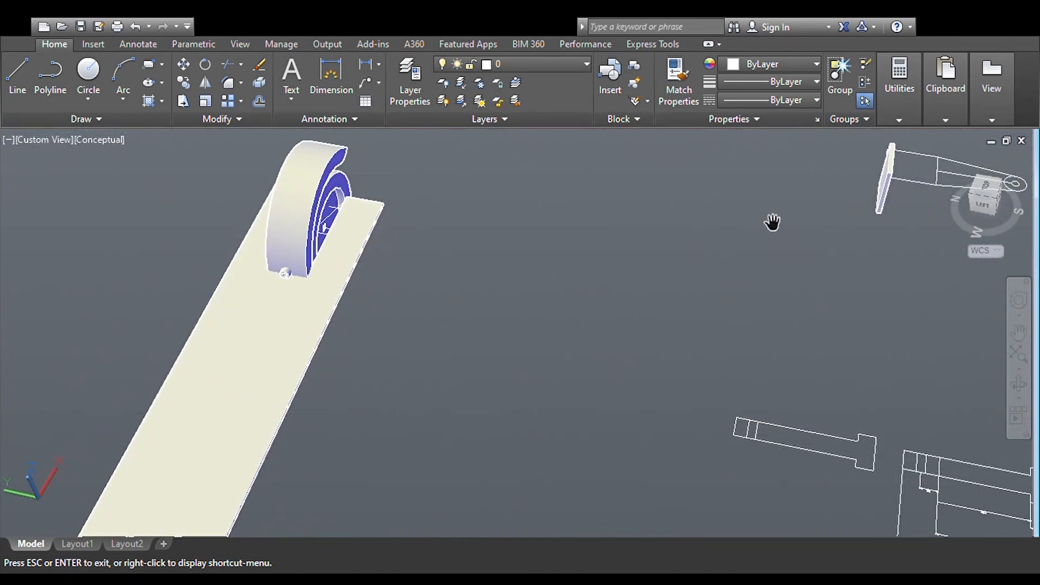
click(1022, 391)
drag(701, 376, 566, 329)
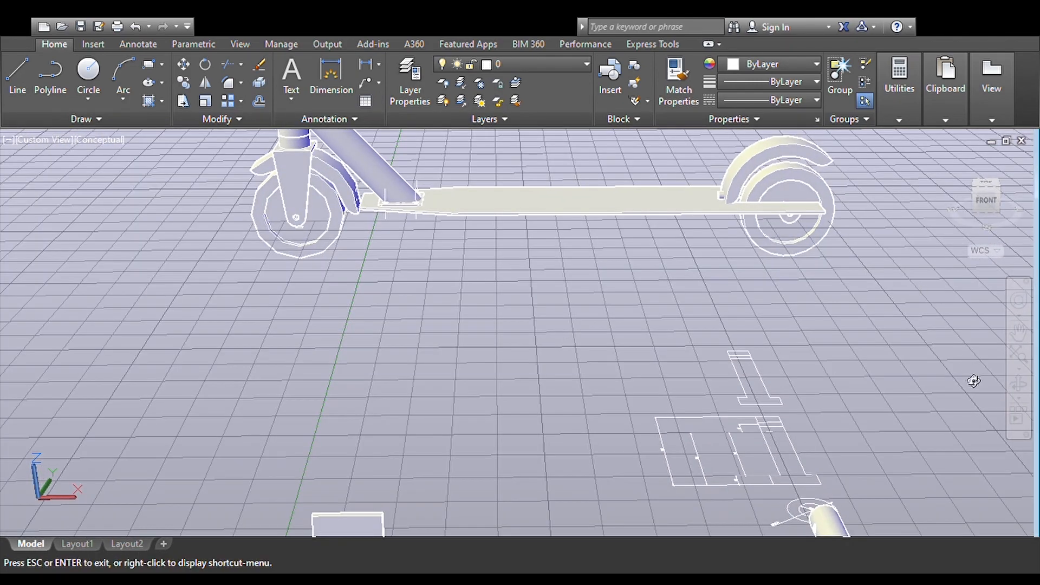
drag(792, 276, 688, 333)
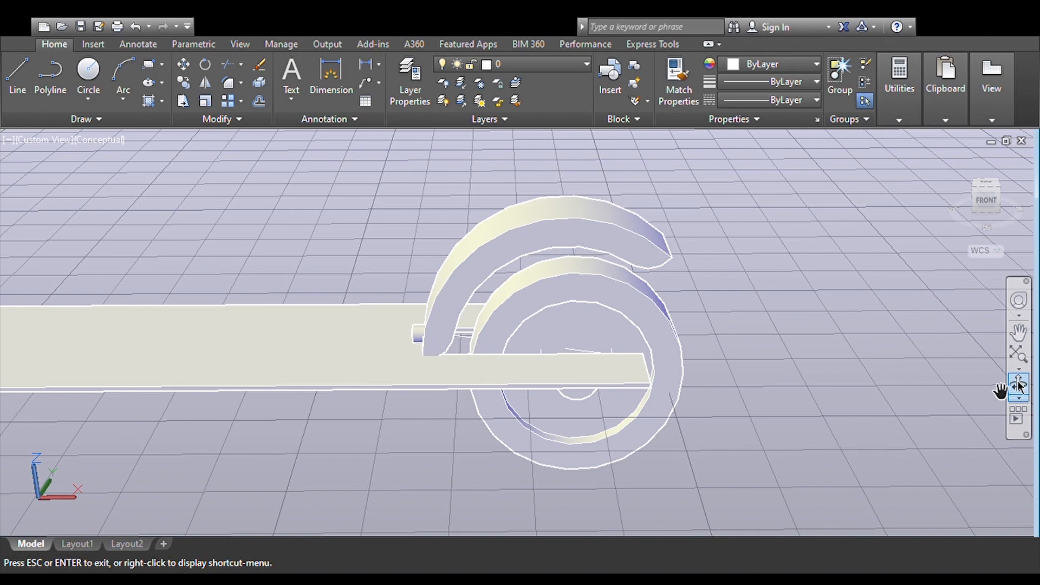
click(1019, 385)
drag(759, 428, 536, 396)
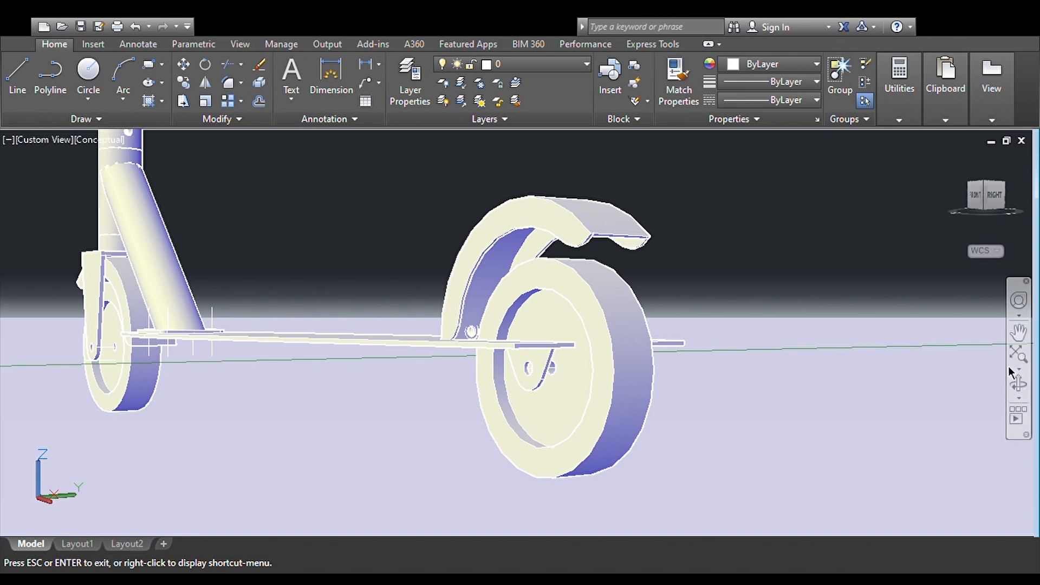
- Inspect the assembled deck from the rear and from above, between the stem brace and the rear fender
click(1019, 334)
drag(592, 333, 621, 367)
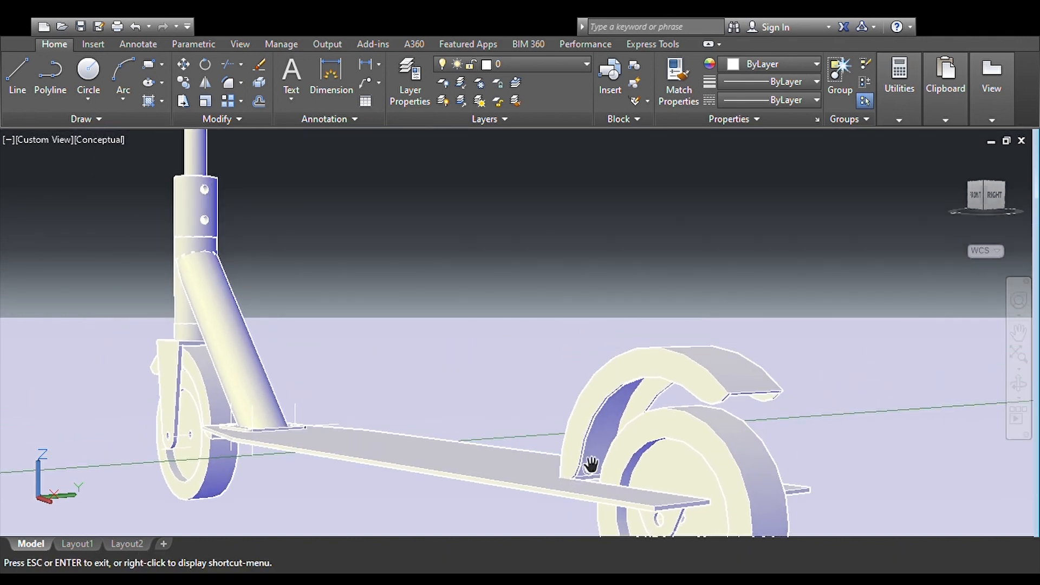
click(1018, 383)
drag(412, 453, 593, 495)
drag(233, 459, 243, 466)
scroll(242, 465, up, 6)
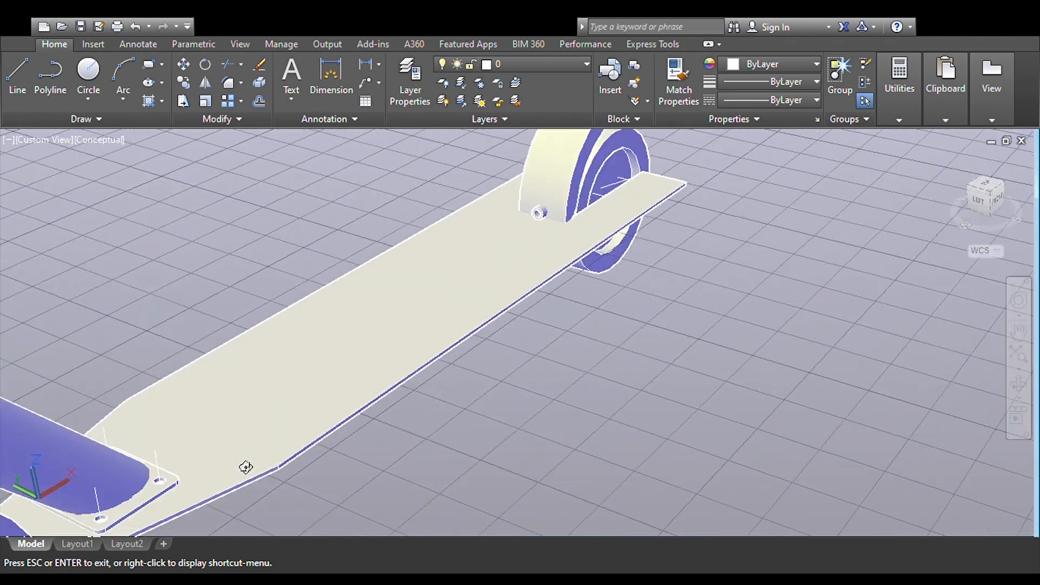
scroll(245, 467, down, 6)
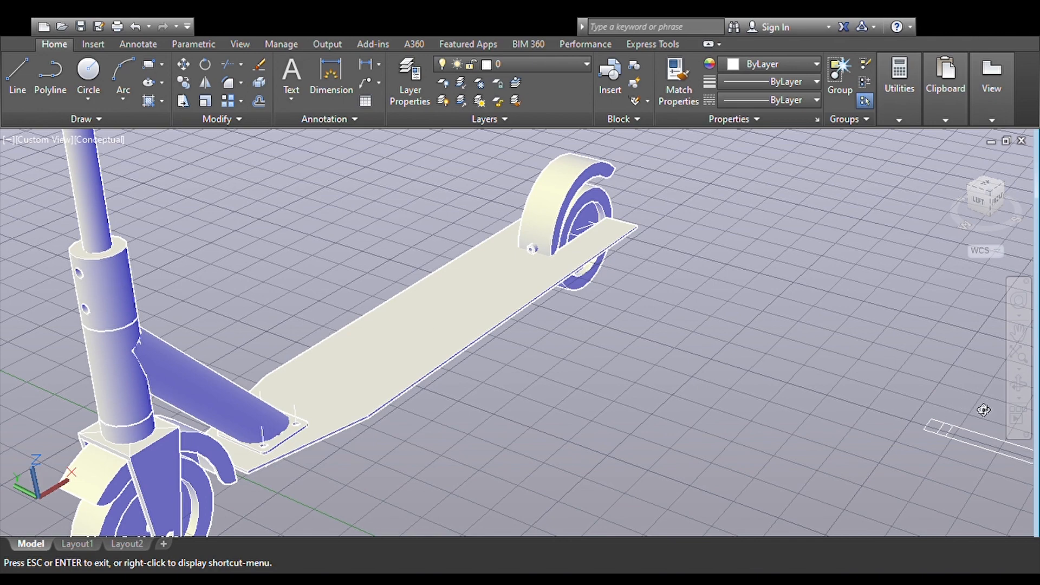
- Inspect the handlebar with its grips and clamp, and return to the front fork and deck
key(Escape)
click(1018, 332)
drag(397, 280, 476, 378)
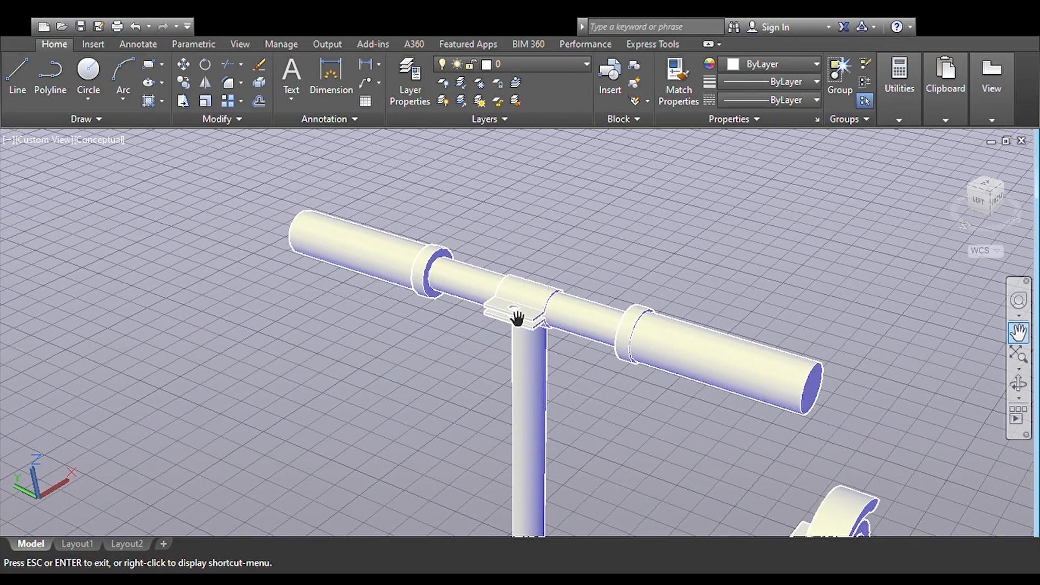
drag(596, 341, 553, 225)
drag(666, 260, 643, 269)
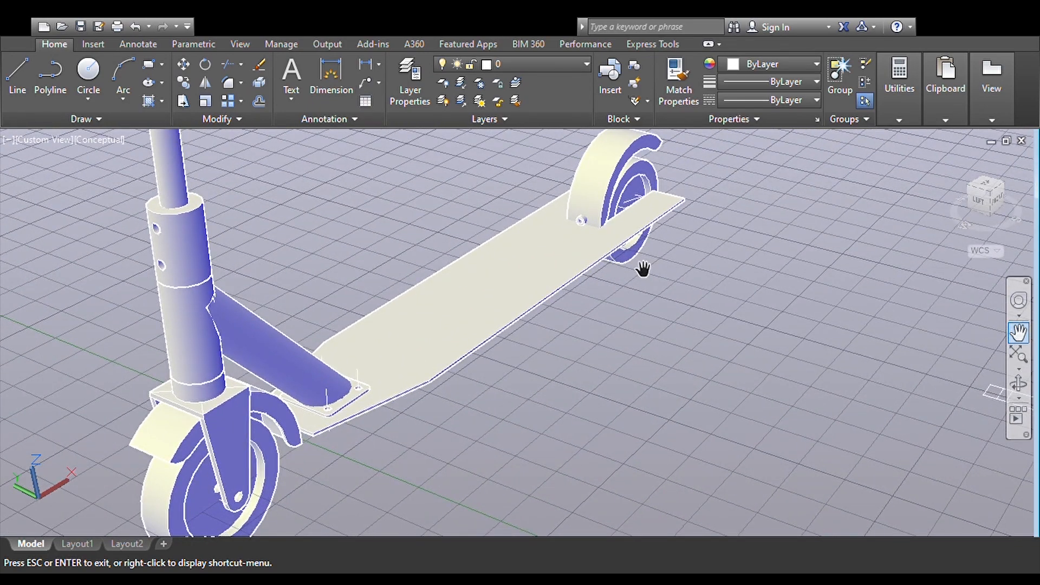
- Examine the brace's mounting plate and bolt holes on the front of the deck, and return to the scooter's lower half
drag(295, 393, 324, 373)
scroll(324, 373, up, 5)
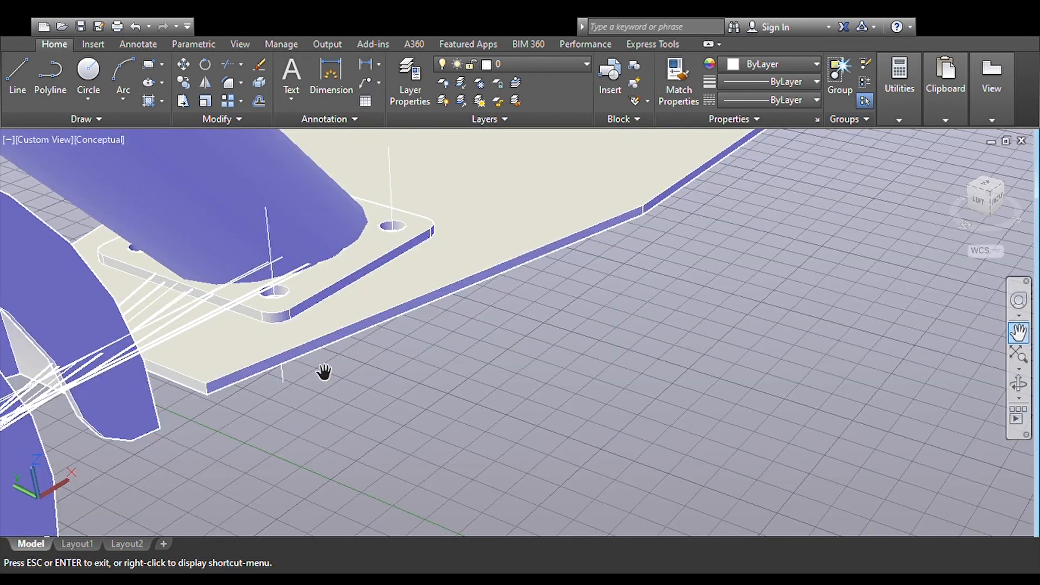
scroll(247, 379, up, 5)
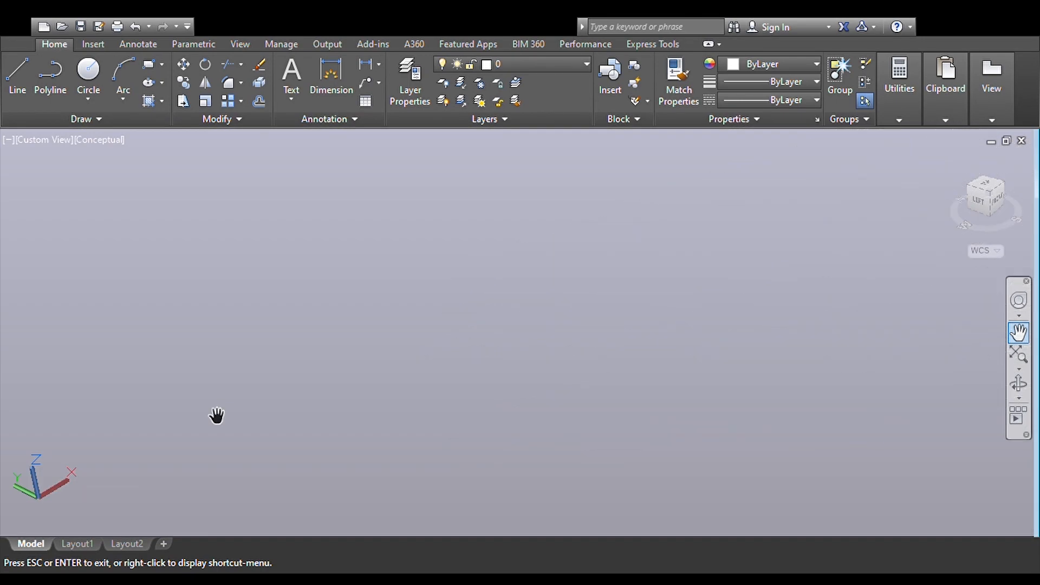
scroll(216, 415, down, 3)
drag(648, 325, 522, 351)
key(Escape)
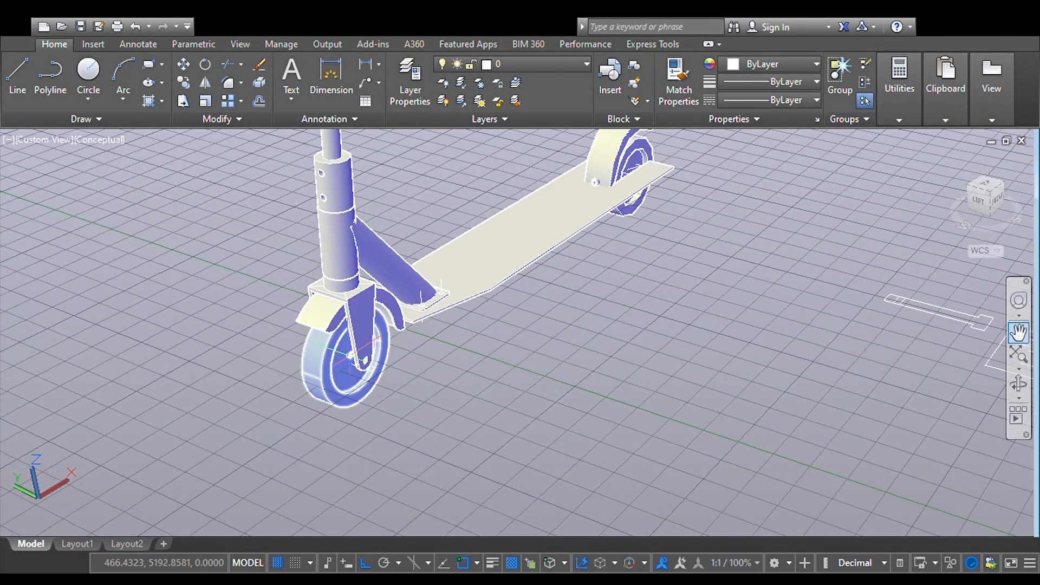
- View the assembled scooter from behind its rear wheel, showing the fender, deck, brace and front fork
click(1017, 336)
drag(645, 260, 608, 309)
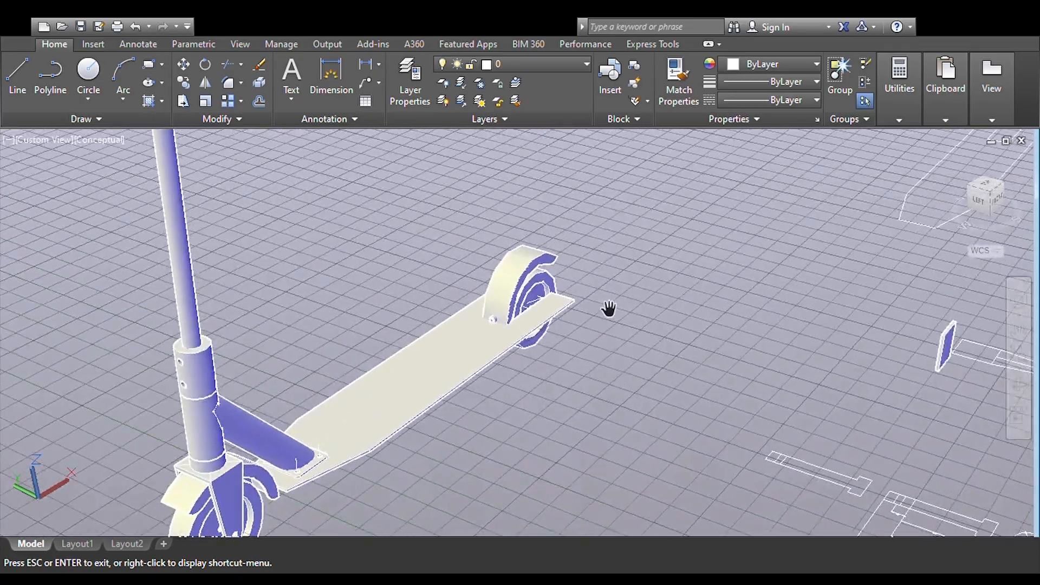
click(1018, 383)
drag(731, 383, 570, 359)
drag(907, 439, 708, 413)
click(1018, 336)
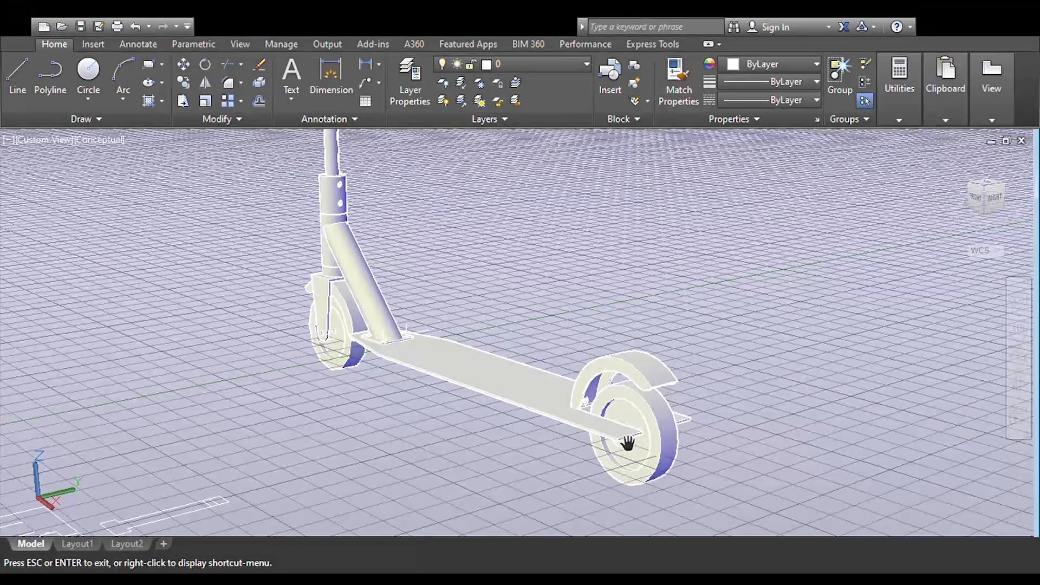
scroll(627, 443, up, 2)
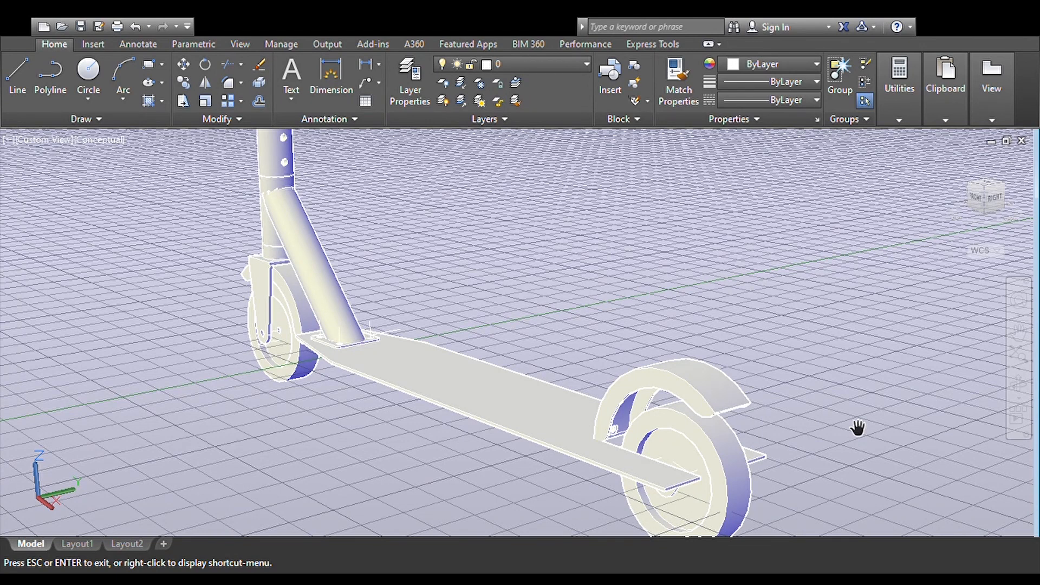
- Examine the scooter's front fork, front wheel and fender, and the brace's joint with the deck, from the front
click(1019, 391)
drag(480, 394, 251, 333)
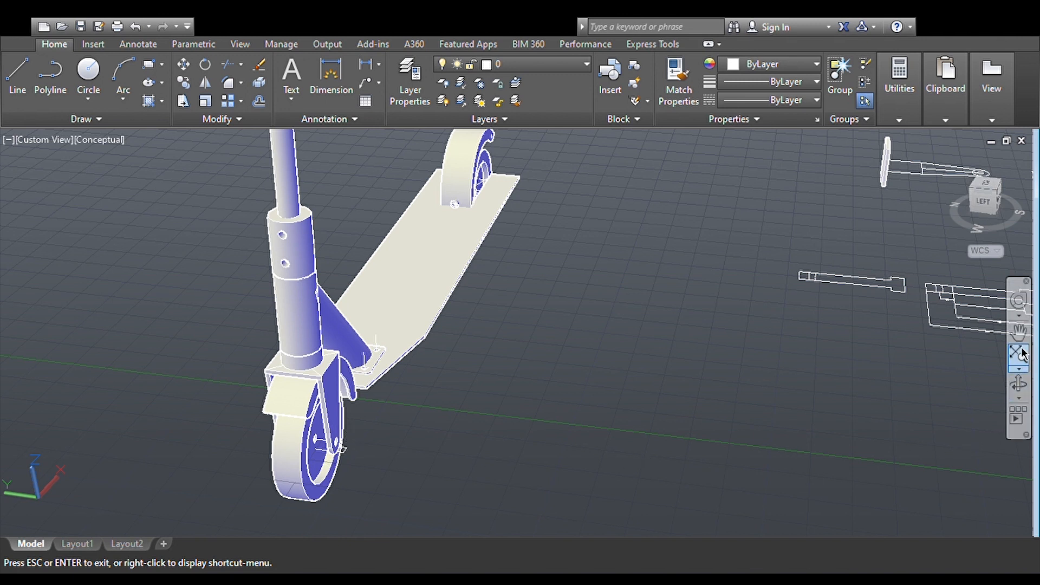
click(1019, 383)
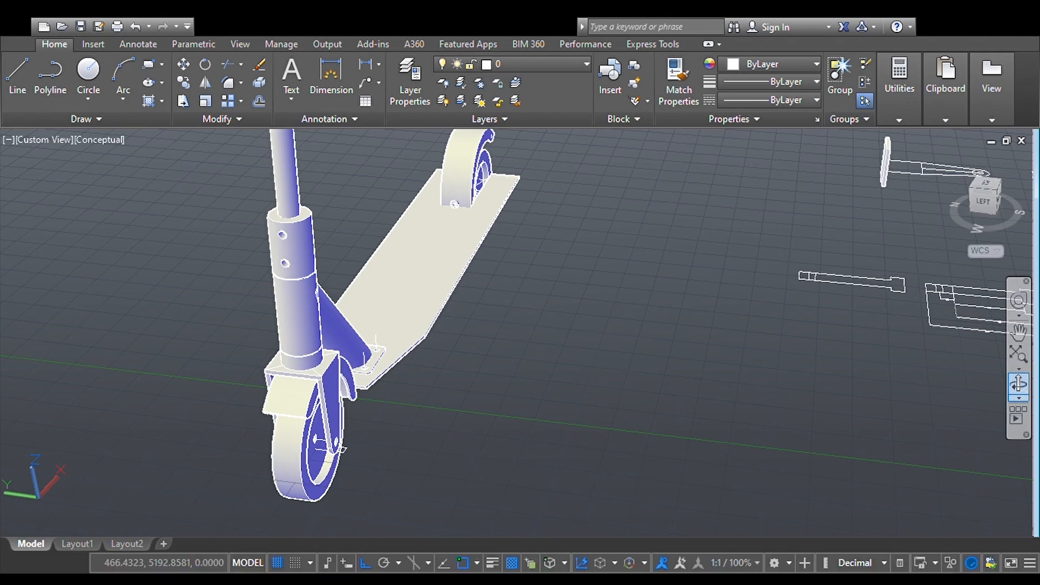
drag(703, 408, 276, 451)
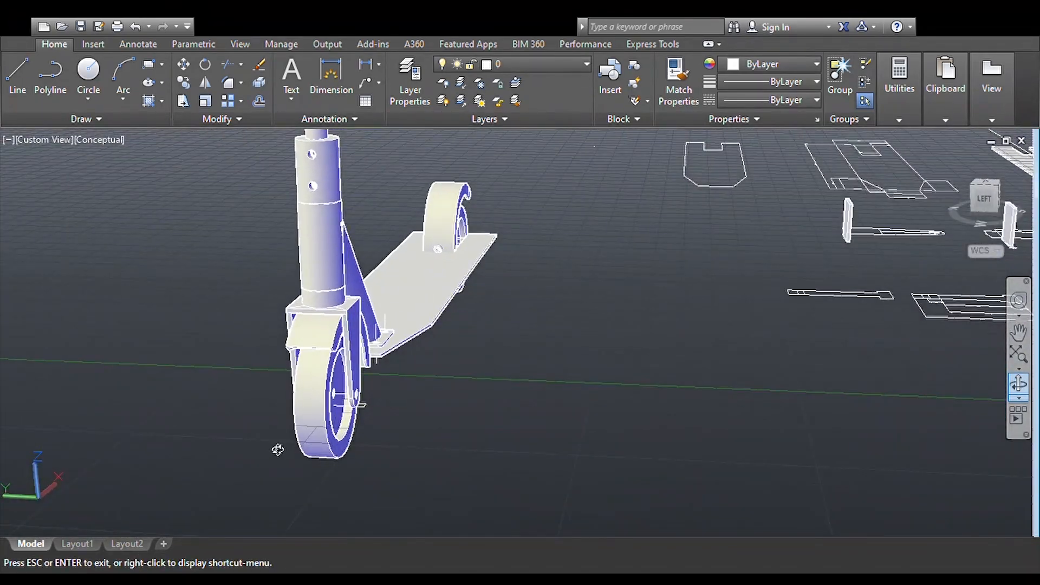
scroll(373, 424, up, 2)
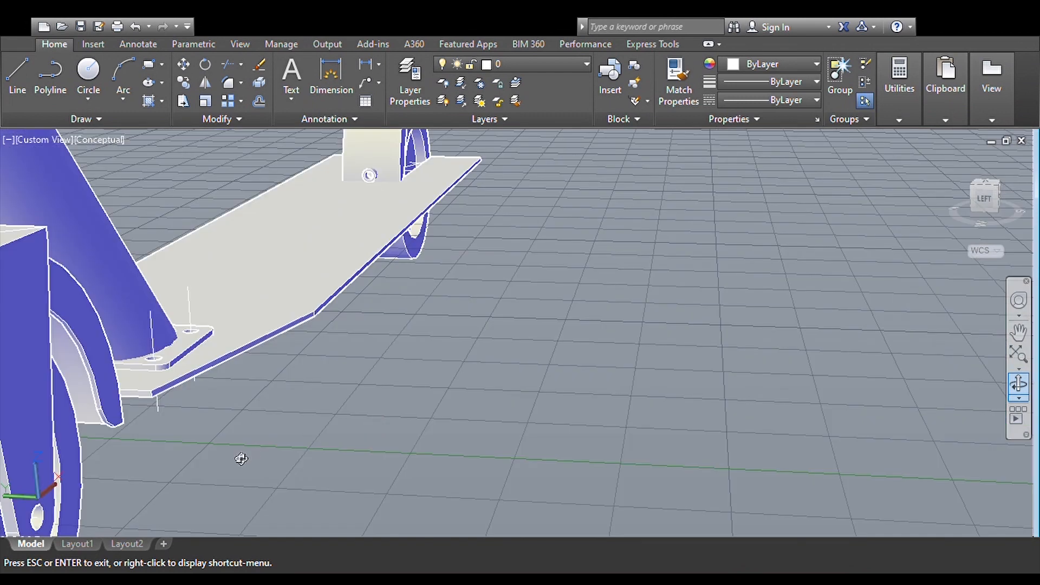
scroll(241, 458, down, 1)
key(Escape)
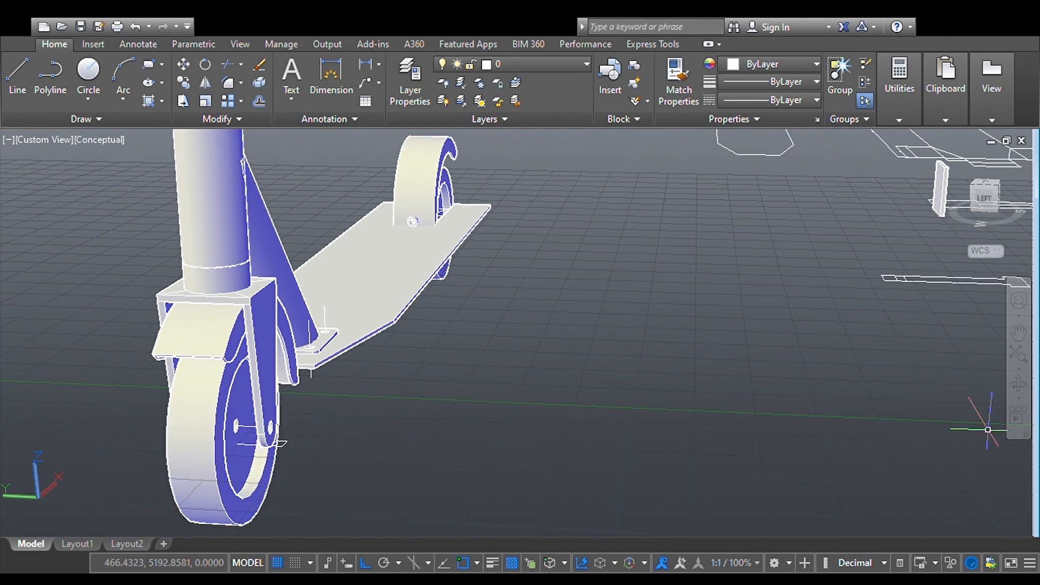
- View the whole assembled scooter from the opposite side, with its separate parts and profile sketches laid out behind it
click(1027, 386)
mouse_move(819, 402)
mouse_down()
mouse_move(789, 405)
mouse_move(808, 410)
mouse_up()
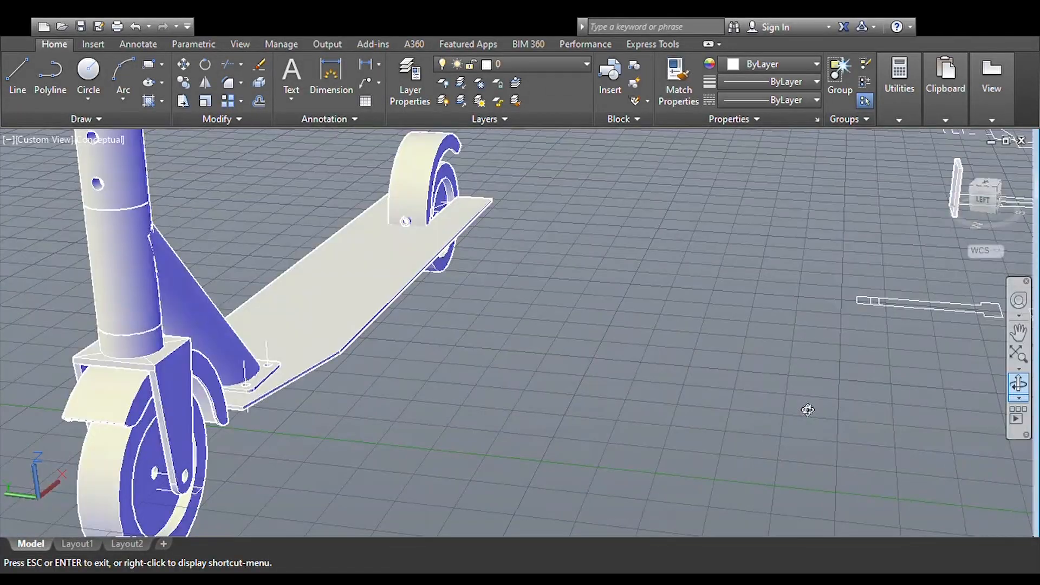
scroll(807, 411, down, 5)
drag(776, 385, 729, 384)
scroll(729, 384, down, 4)
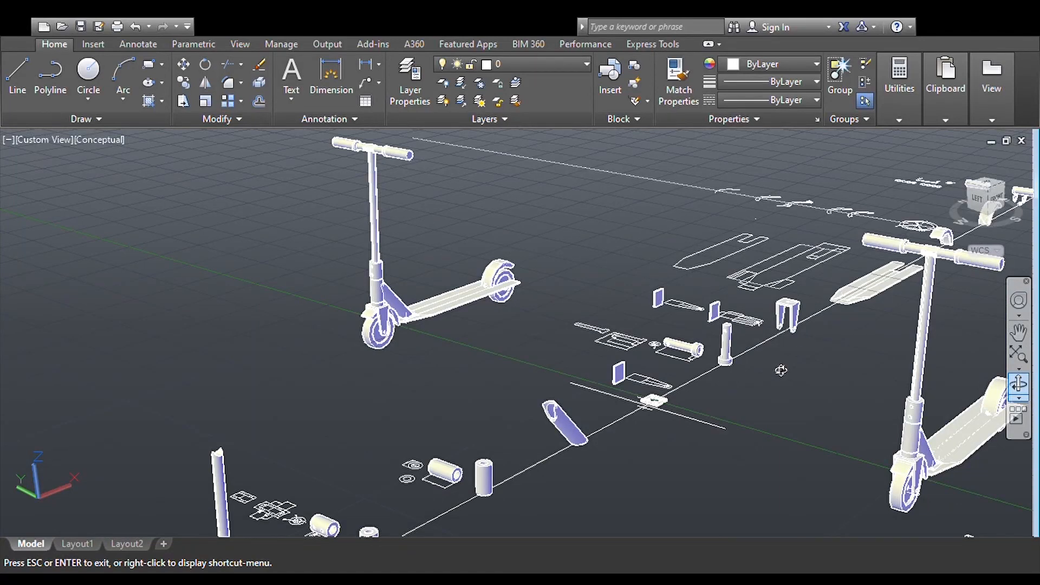
drag(410, 308, 556, 312)
scroll(542, 319, up, 4)
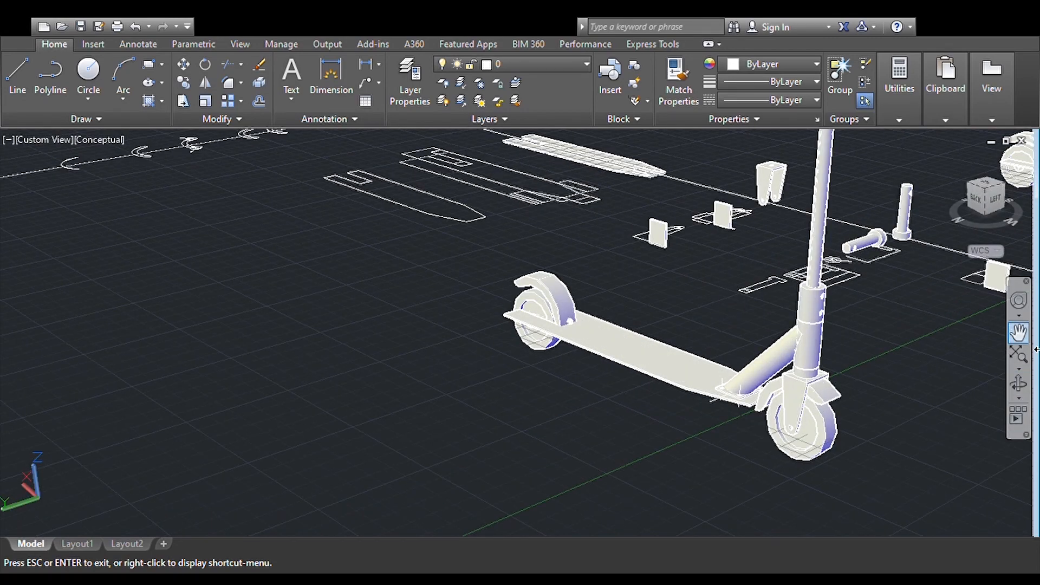
drag(828, 338, 764, 378)
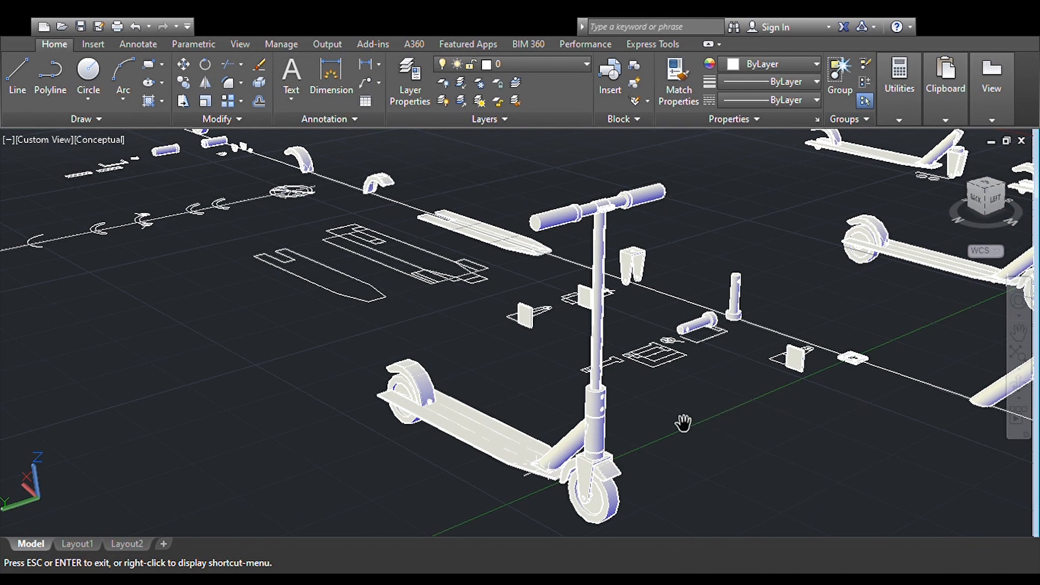
drag(675, 428, 653, 416)
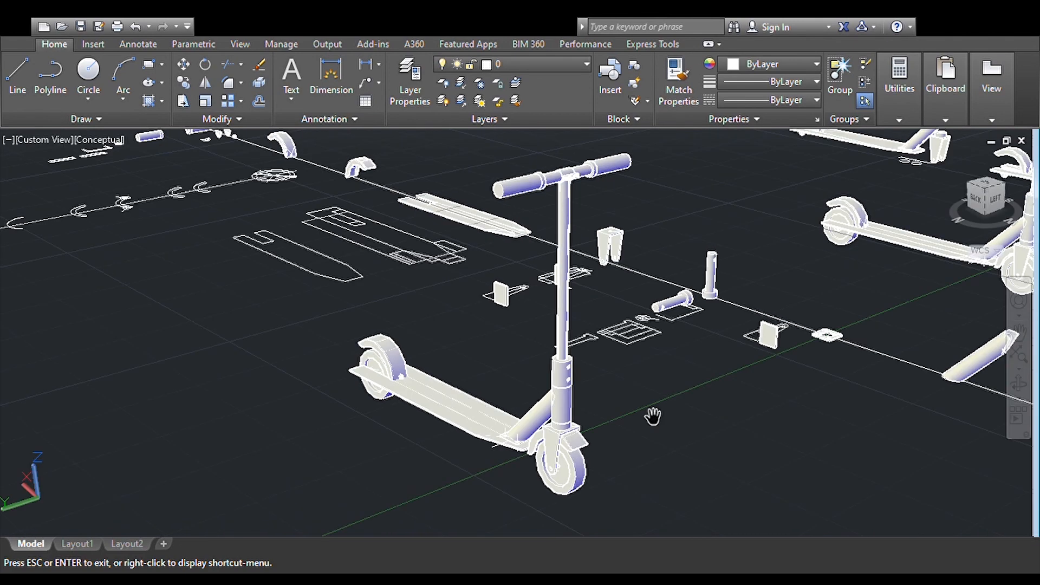